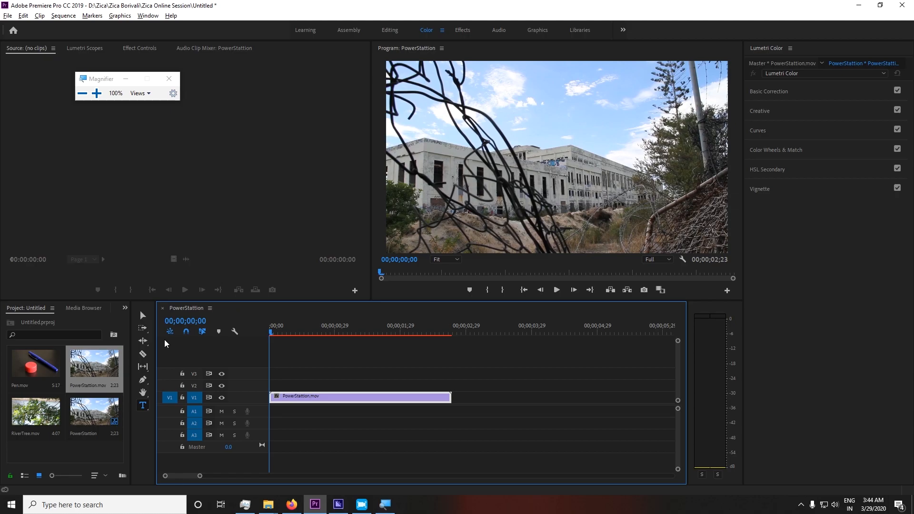
Expand the Creative section of the Lumetri Color settings and show its Adjustments controls
{"action": "key", "text": "super+plus"}
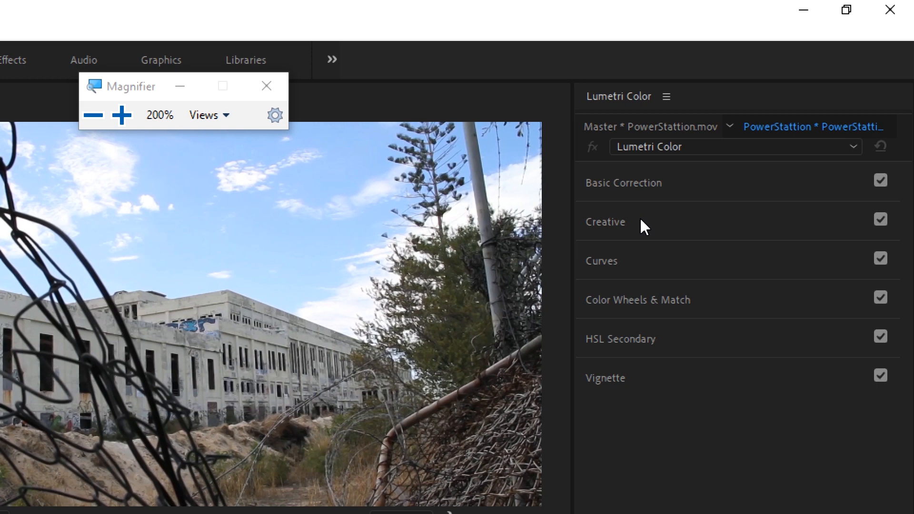
{"action": "left_click", "coordinate": [659, 227]}
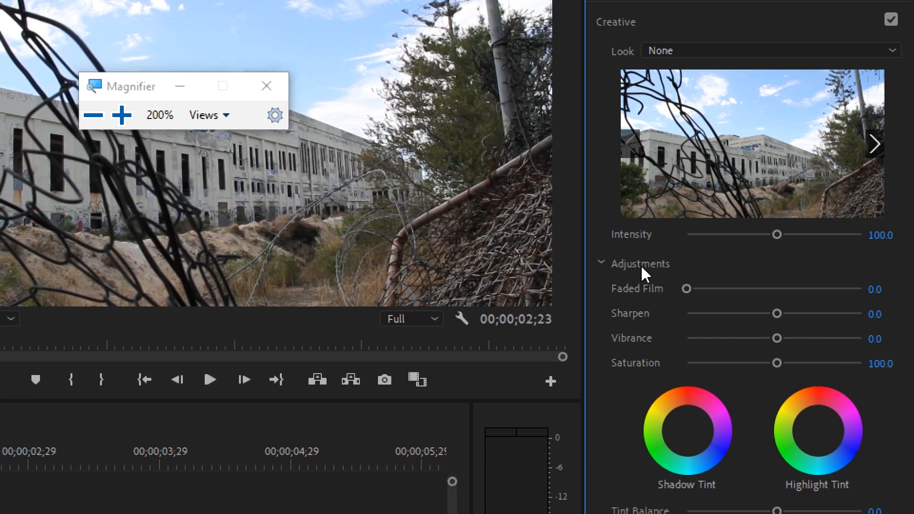
{"action": "left_click", "coordinate": [600, 263]}
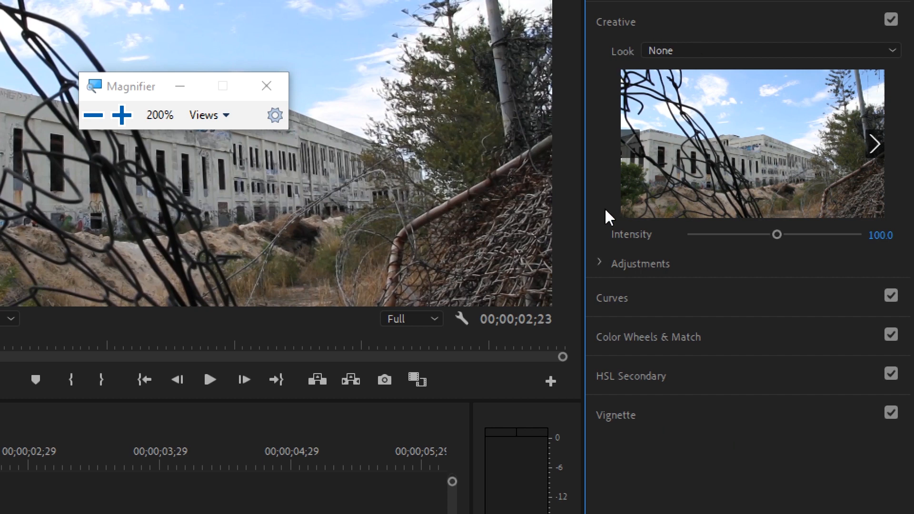
{"action": "left_click", "coordinate": [600, 265]}
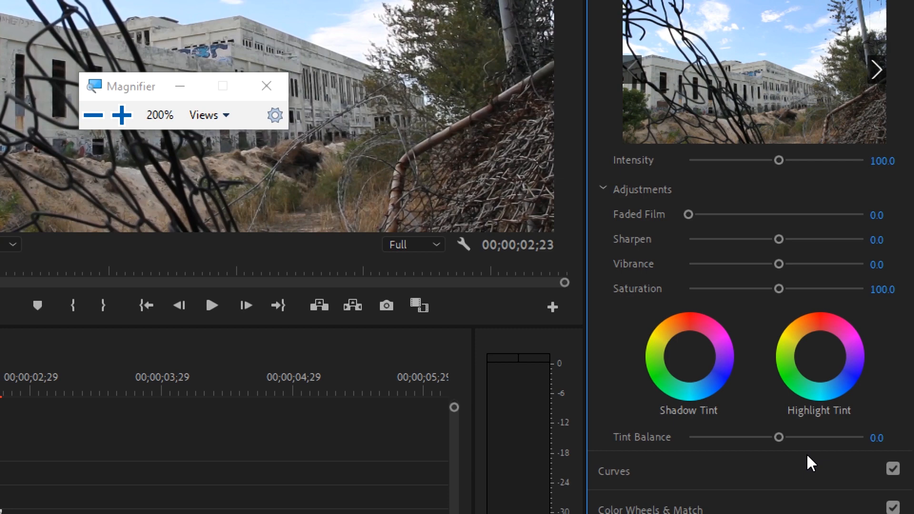
{"action": "key", "text": "super+minus"}
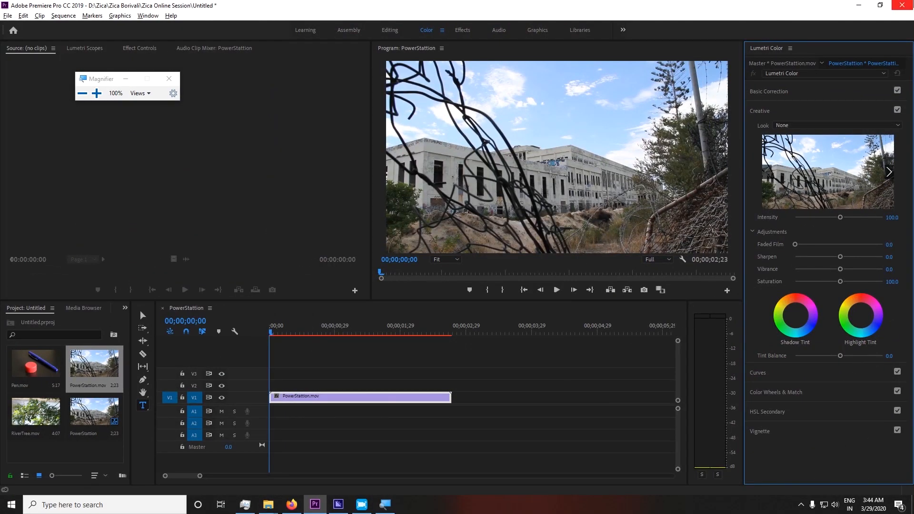
Play the PowerStattion sequence in a maximized program monitor, stop playback and restore the normal layout
{"action": "key", "text": "space"}
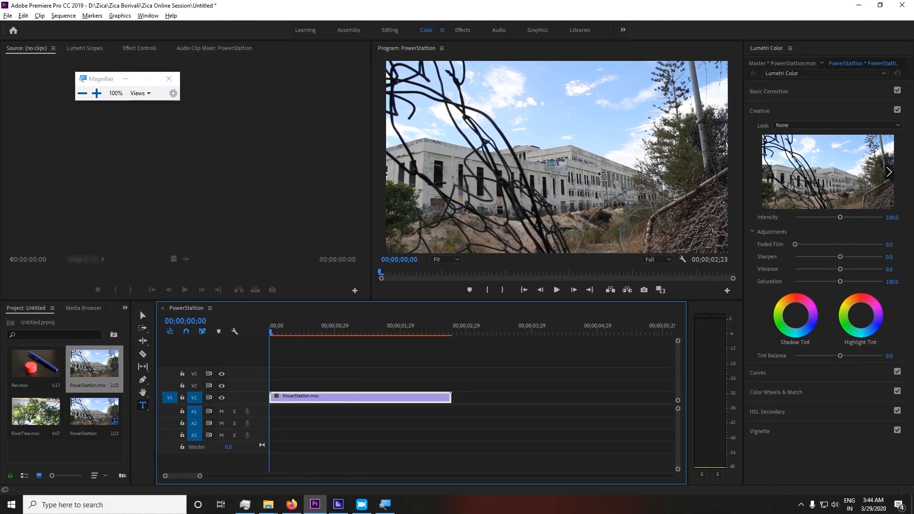
{"action": "key", "text": "grave"}
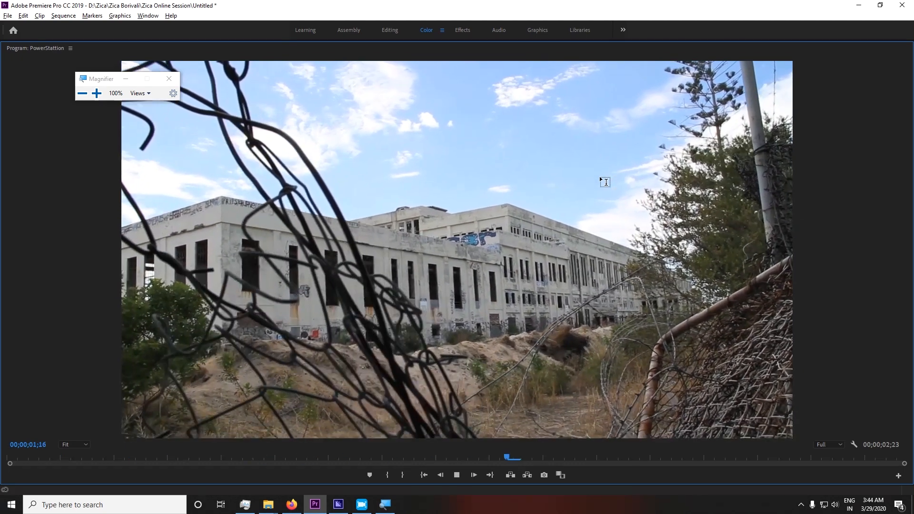
{"action": "key", "text": "space"}
{"action": "key", "text": "grave"}
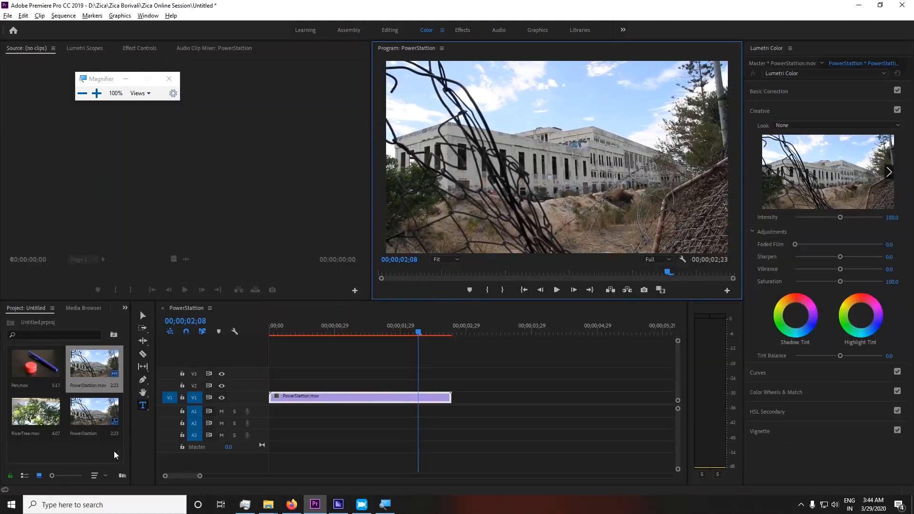
Load PowerStattion.mov from the project into the source monitor and slightly widen that monitor for comparison
{"action": "left_click", "coordinate": [87, 385]}
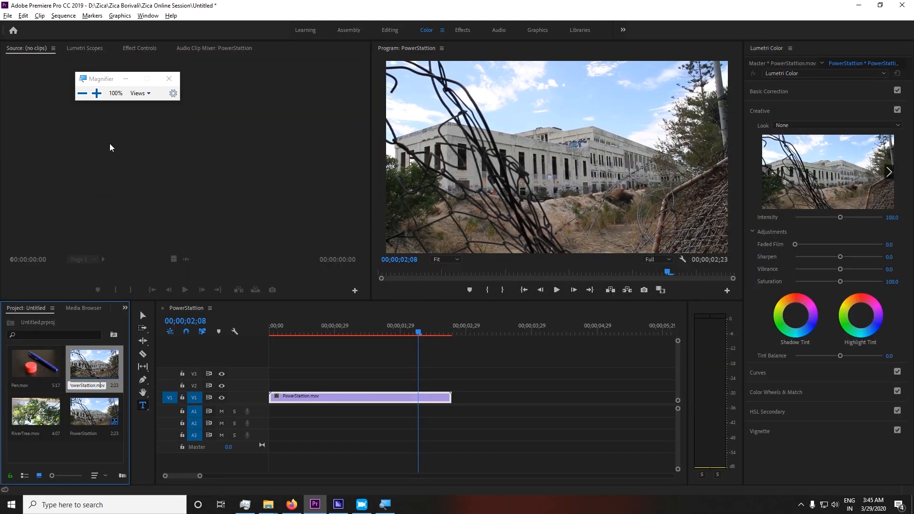
{"action": "left_click", "coordinate": [126, 79]}
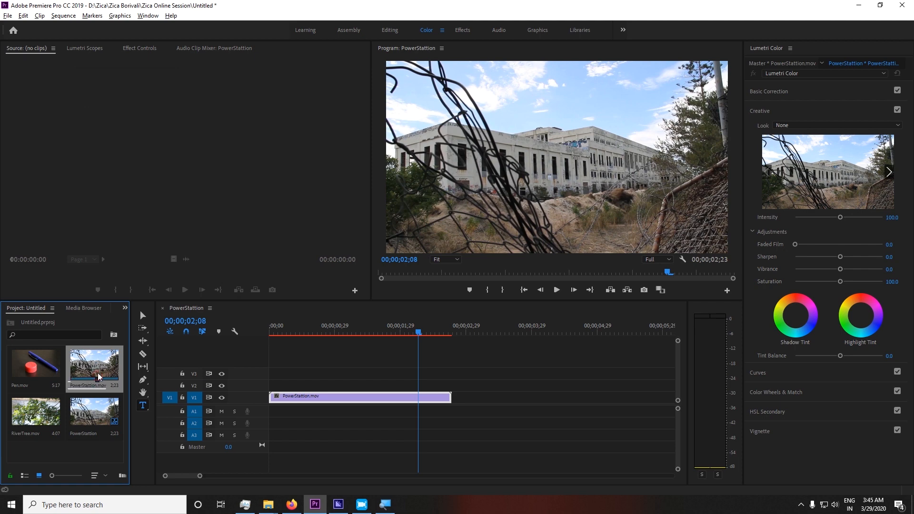
{"action": "double_click", "coordinate": [100, 368]}
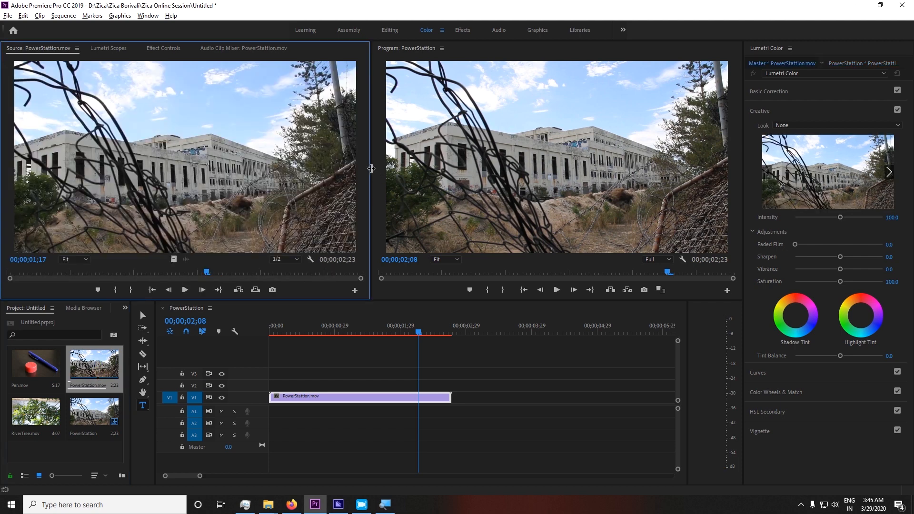
{"action": "left_click_drag", "start_coordinate": [370, 167], "coordinate": [382, 164]}
Undo the stray text graphic added over the footage and switch to the Selection tool
{"action": "left_click", "coordinate": [469, 157]}
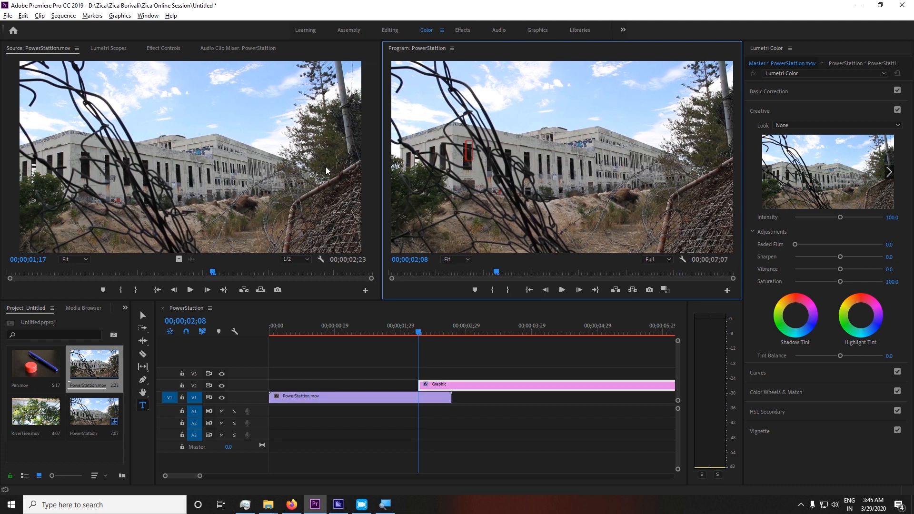
{"action": "key", "text": "ctrl+z"}
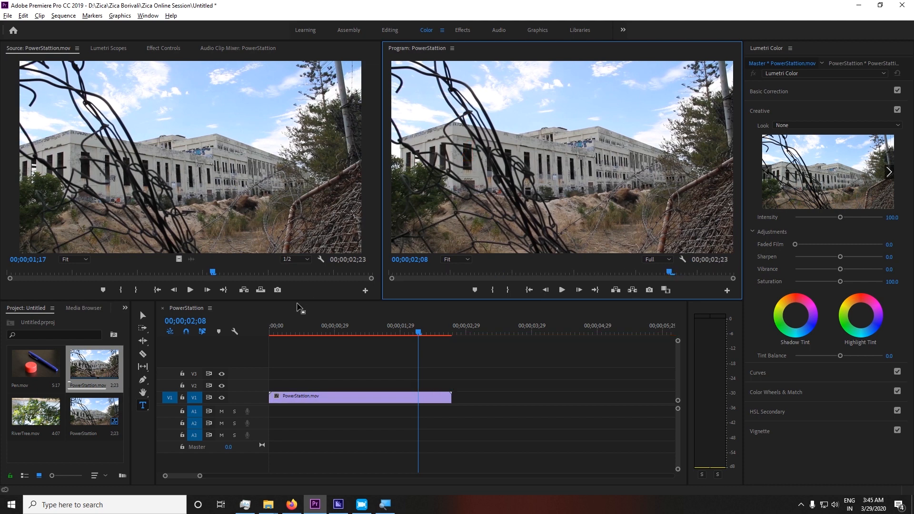
{"action": "key", "text": "v"}
Select the PowerStattion.mov clip on track V1 and return the playhead to the sequence start
{"action": "left_click_drag", "start_coordinate": [369, 328], "coordinate": [127, 345]}
{"action": "left_click", "coordinate": [603, 184]}
{"action": "left_click_drag", "start_coordinate": [528, 326], "coordinate": [369, 481]}
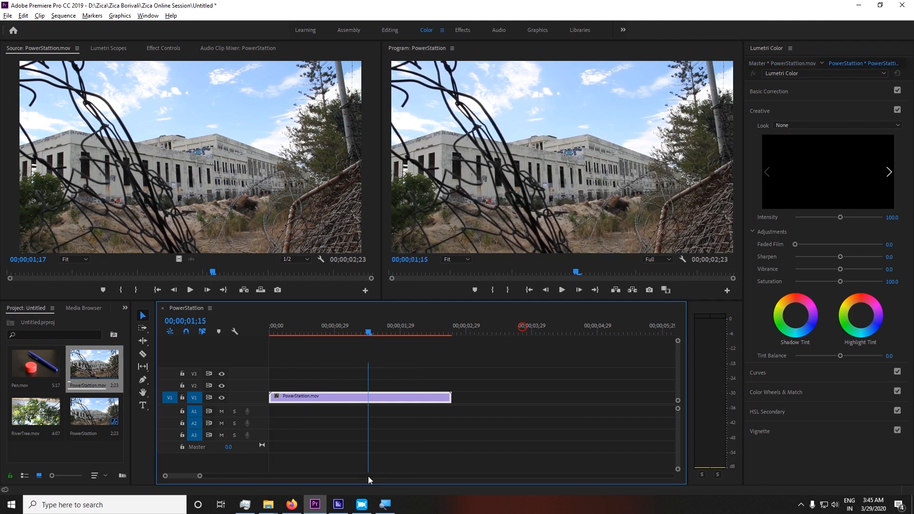
{"action": "left_click", "coordinate": [533, 388]}
{"action": "left_click", "coordinate": [395, 397]}
{"action": "key", "text": "Home"}
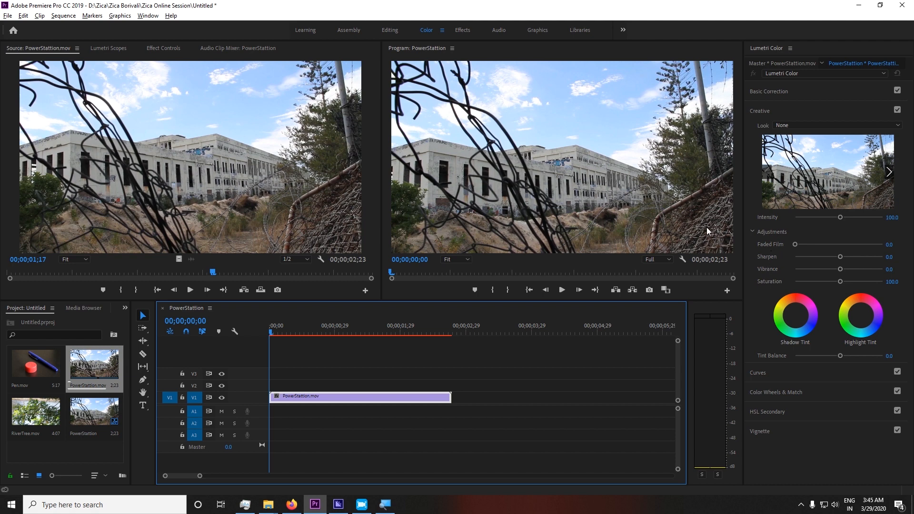
Raise Faded Film to about 45.9 on the PowerStattion.mov clip, leaving the clip selected
{"action": "left_click", "coordinate": [797, 244]}
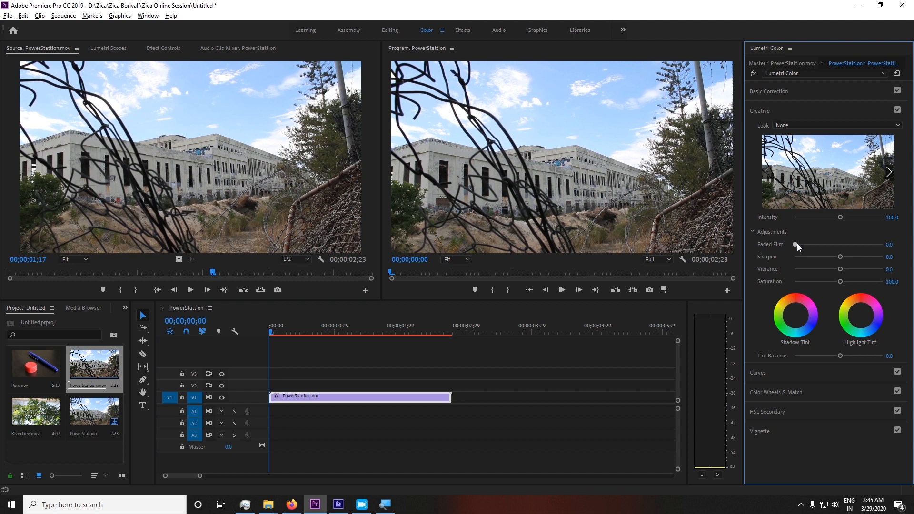
{"action": "left_click_drag", "start_coordinate": [797, 244], "coordinate": [835, 244]}
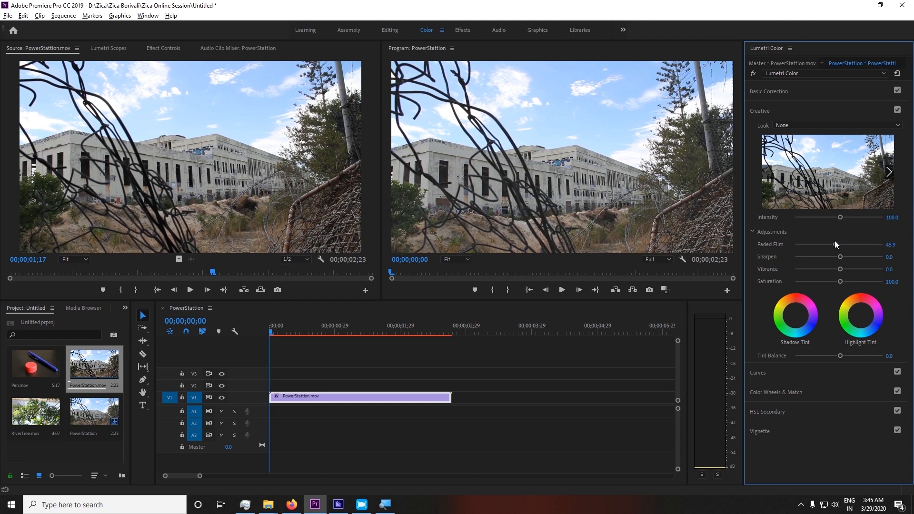
{"action": "left_click", "coordinate": [515, 367]}
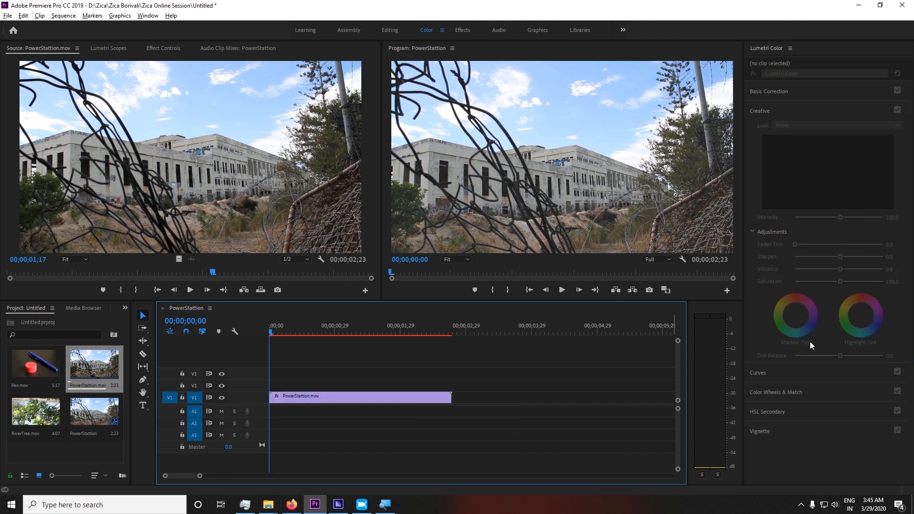
{"action": "left_click", "coordinate": [386, 398]}
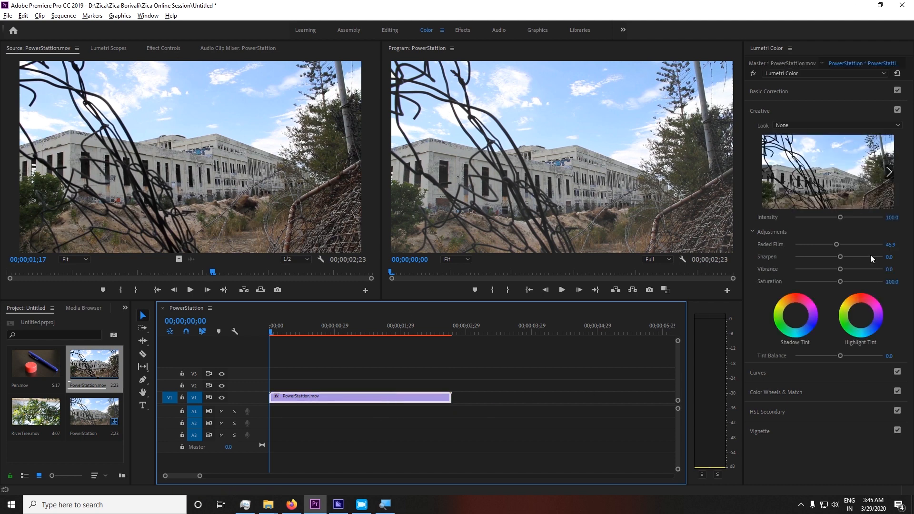
Try Faded Film at 100 and preview the faded picture in a maximized program monitor
{"action": "left_click_drag", "start_coordinate": [838, 245], "coordinate": [888, 256]}
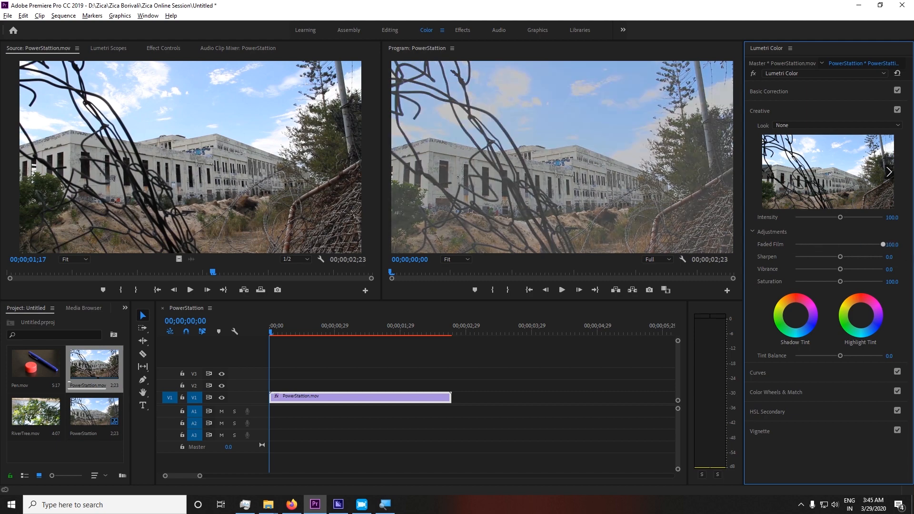
{"action": "key", "text": "grave"}
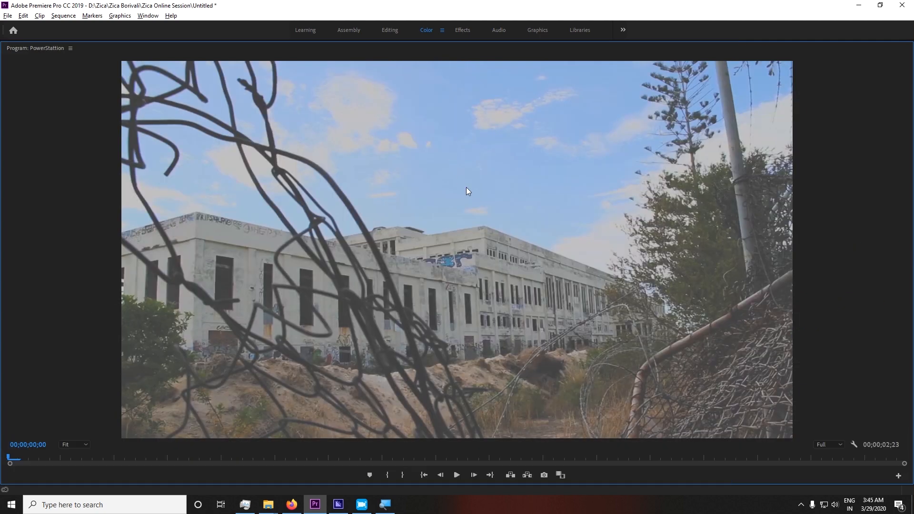
{"action": "key", "text": "grave"}
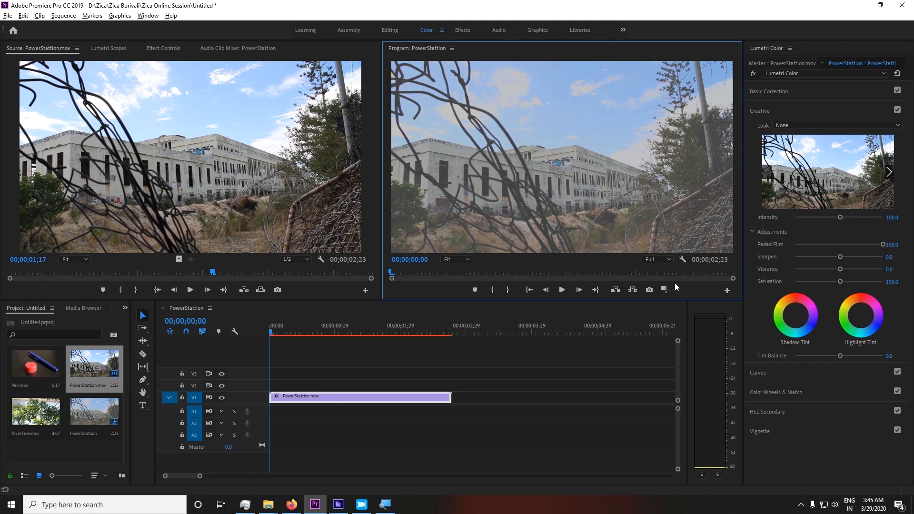
{"action": "left_click_drag", "start_coordinate": [365, 328], "coordinate": [259, 344]}
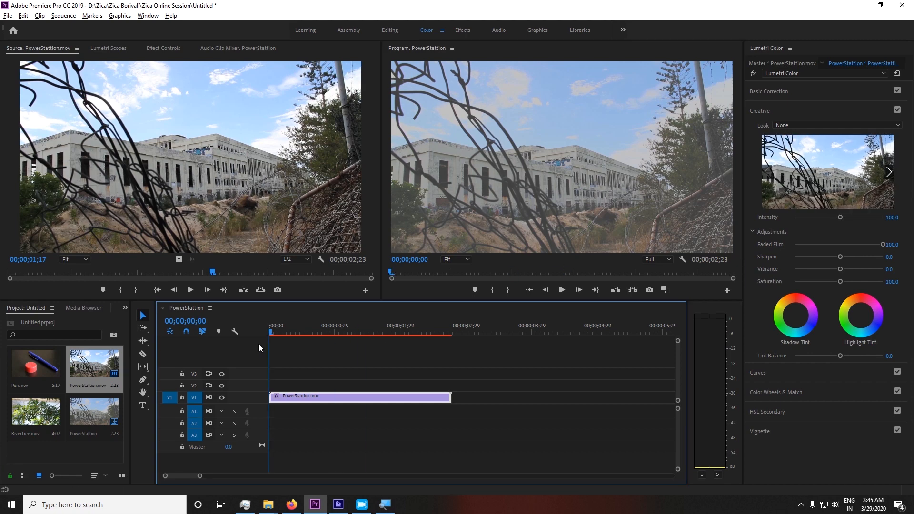
Try Faded Film at about 84.9 and again at 100, and undo the trial changes
{"action": "mouse_move", "coordinate": [883, 244]}
{"action": "left_mouse_down"}
{"action": "mouse_move", "coordinate": [787, 247]}
{"action": "mouse_move", "coordinate": [877, 247]}
{"action": "mouse_move", "coordinate": [814, 257]}
{"action": "mouse_move", "coordinate": [868, 245]}
{"action": "left_mouse_up"}
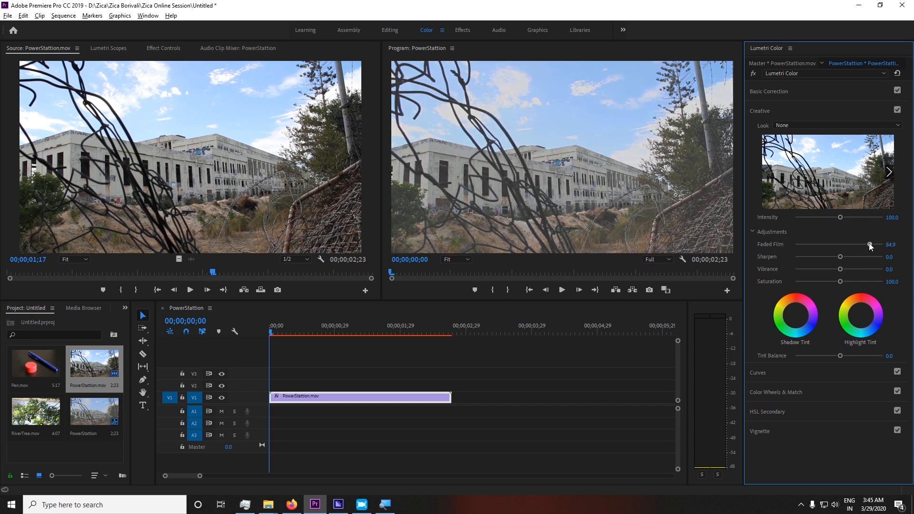
{"action": "left_click_drag", "start_coordinate": [869, 243], "coordinate": [894, 254]}
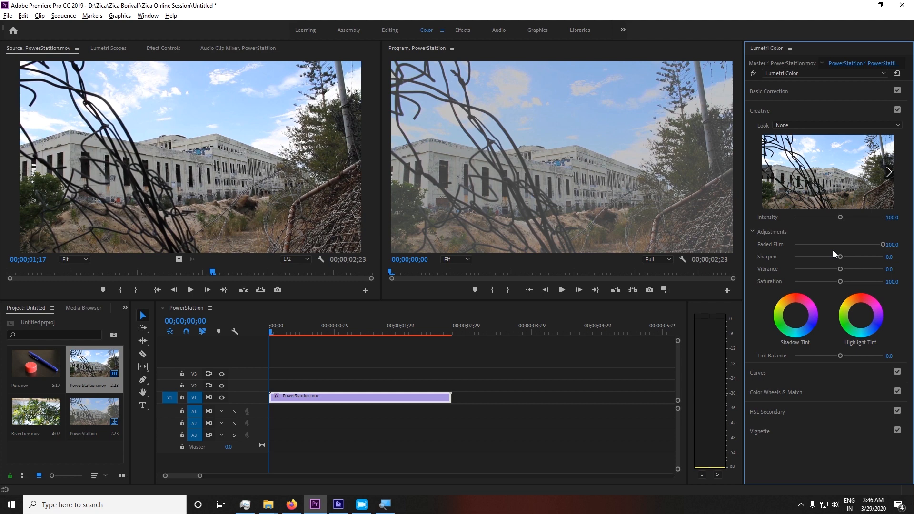
{"action": "key", "text": "ctrl+z"}
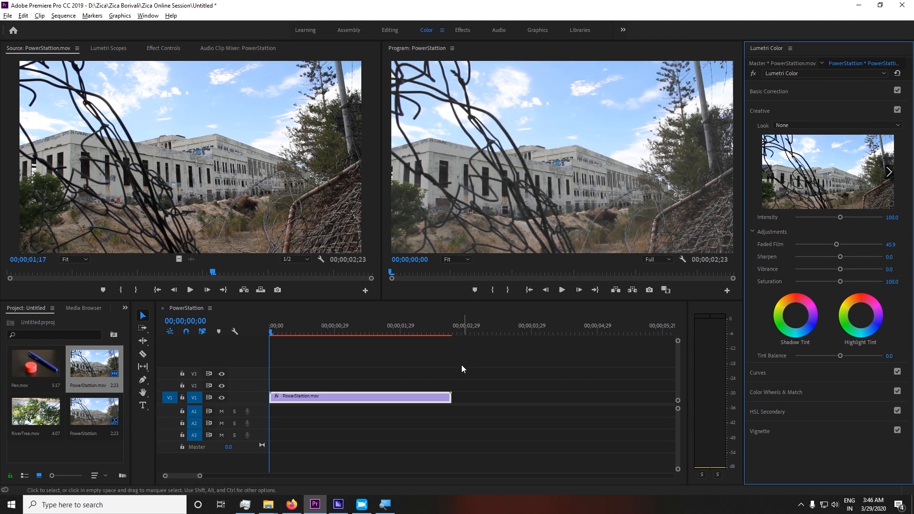
Review the faded picture at the sequence start and around the one-second mark
{"action": "left_click_drag", "start_coordinate": [381, 328], "coordinate": [332, 324]}
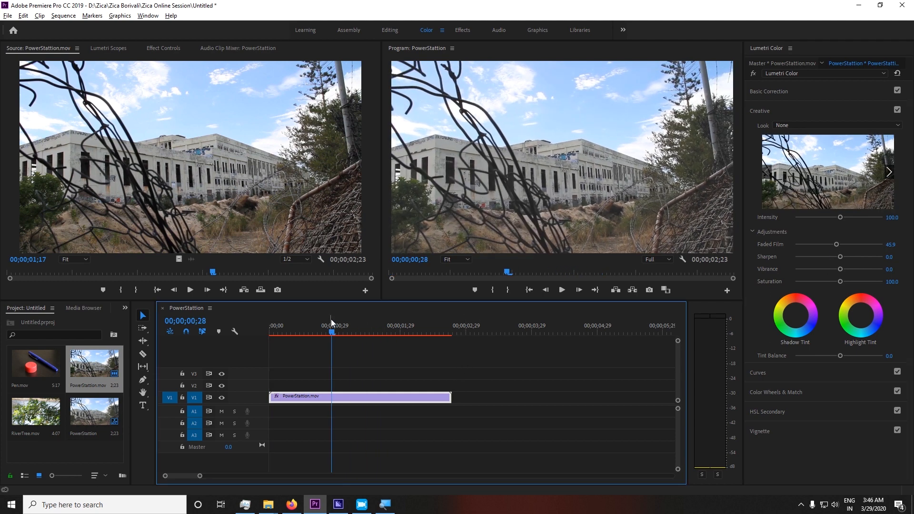
{"action": "key", "text": "Home"}
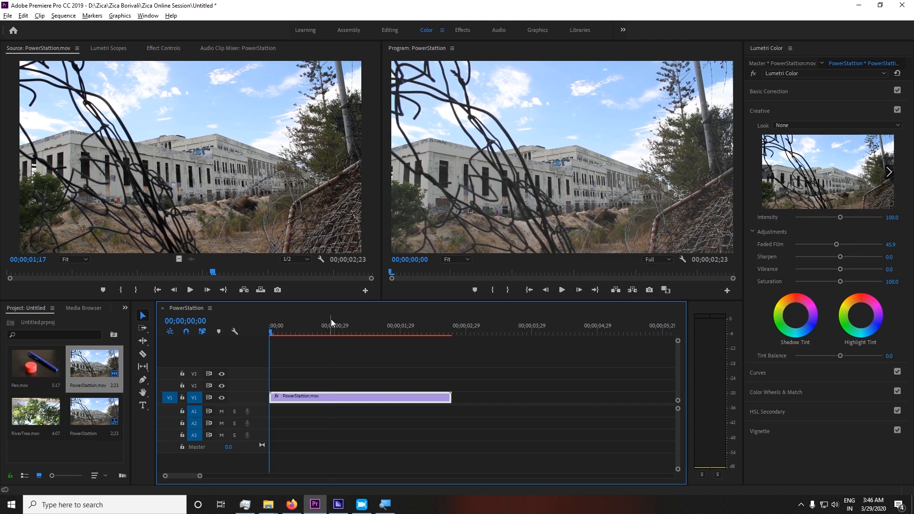
{"action": "left_click", "coordinate": [345, 332]}
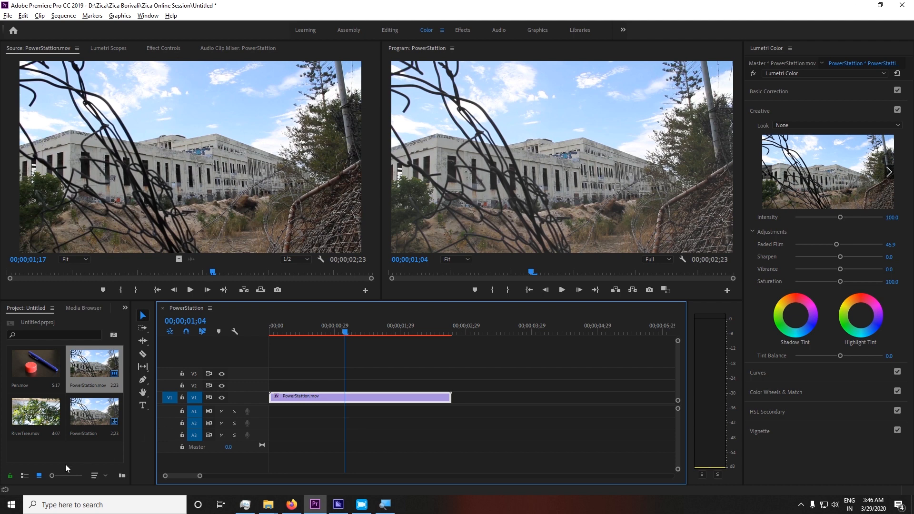
Create a 1280 × 720 adjustment layer in the project at 23.976 fps with Square Pixels (1.0)
{"action": "right_click", "coordinate": [66, 447]}
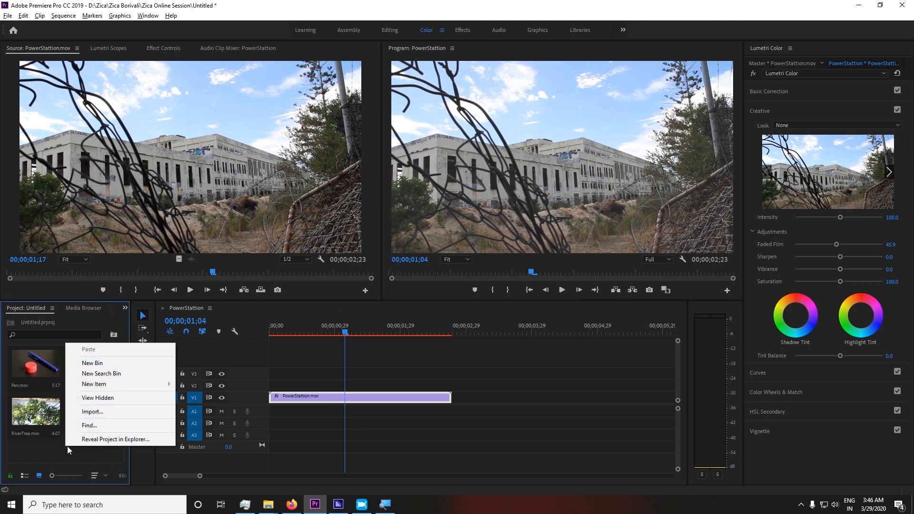
{"action": "mouse_move", "coordinate": [107, 386]}
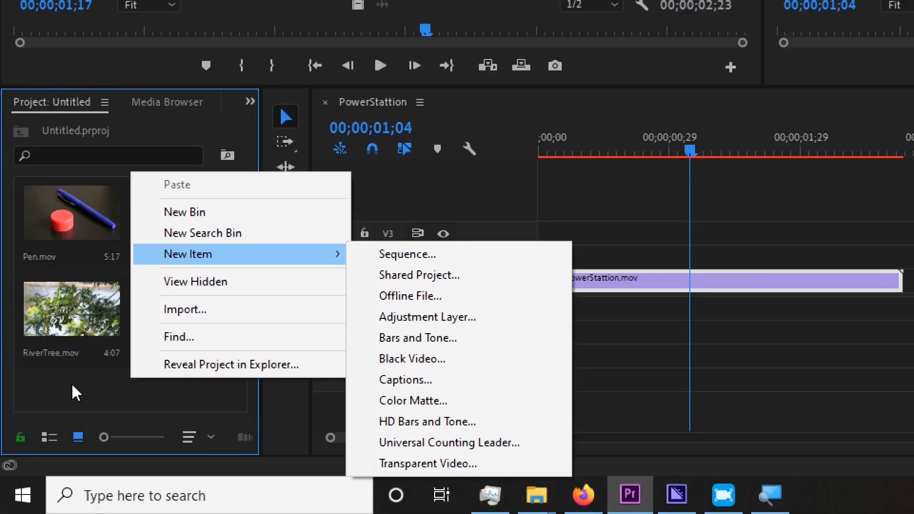
{"action": "left_click", "coordinate": [76, 389]}
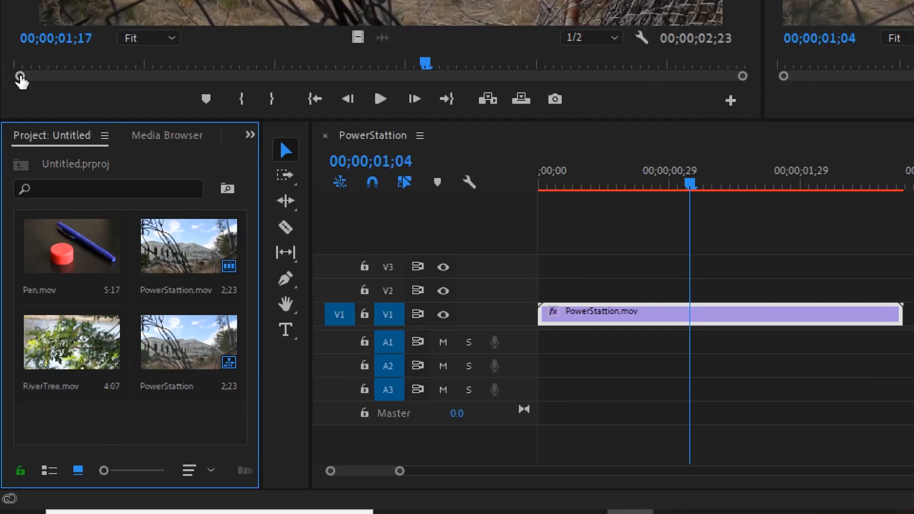
{"action": "right_click", "coordinate": [95, 385]}
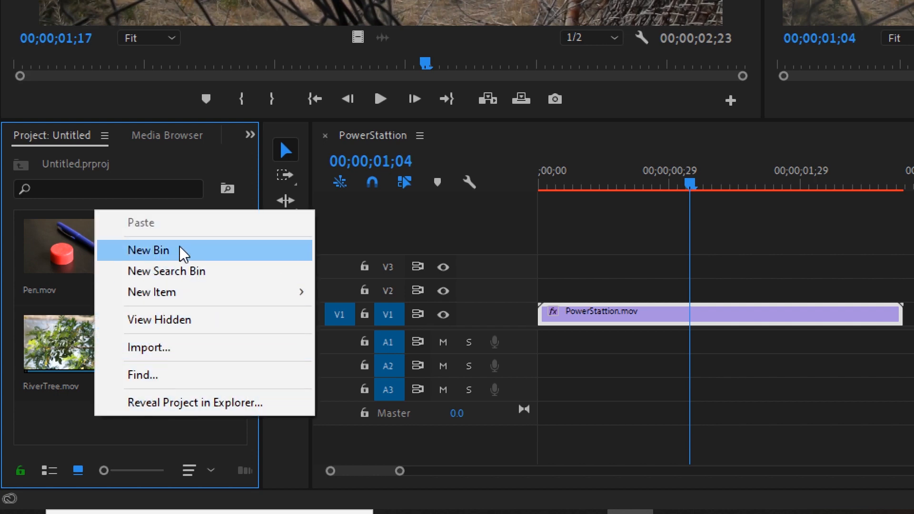
{"action": "mouse_move", "coordinate": [185, 304]}
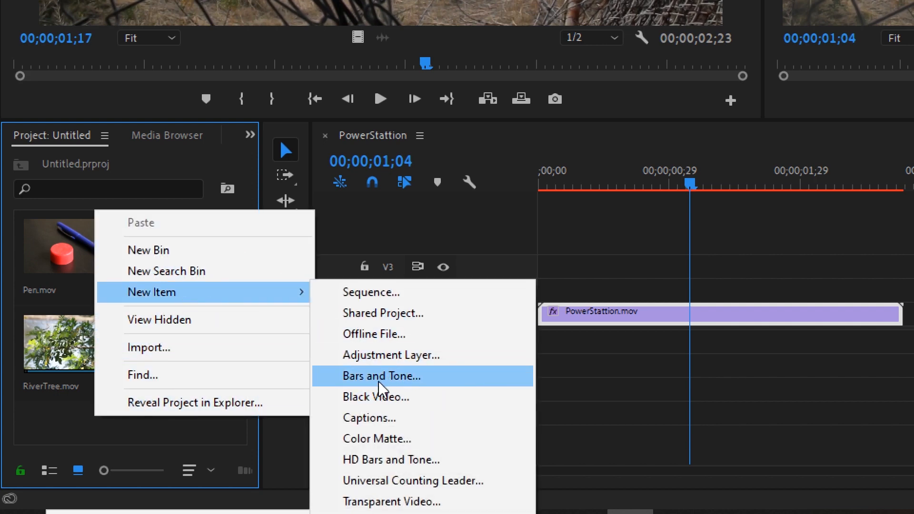
{"action": "left_click", "coordinate": [382, 361]}
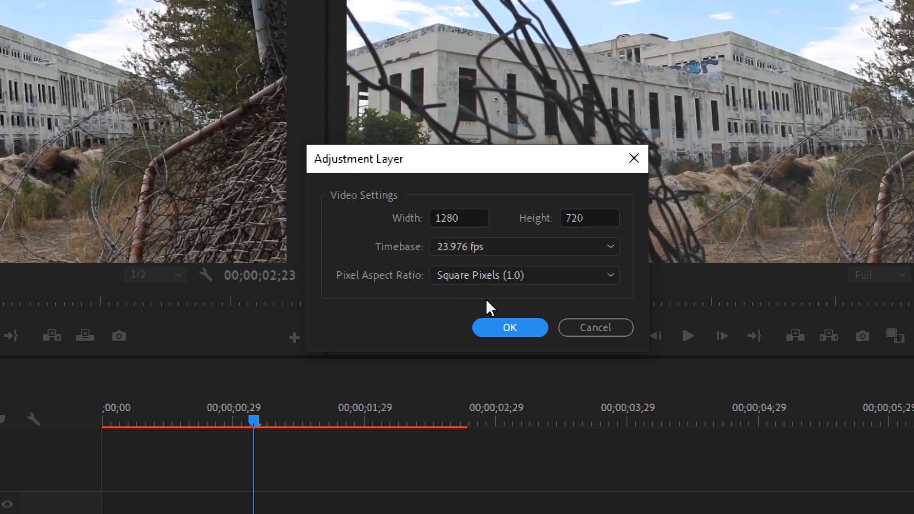
{"action": "left_click", "coordinate": [502, 326]}
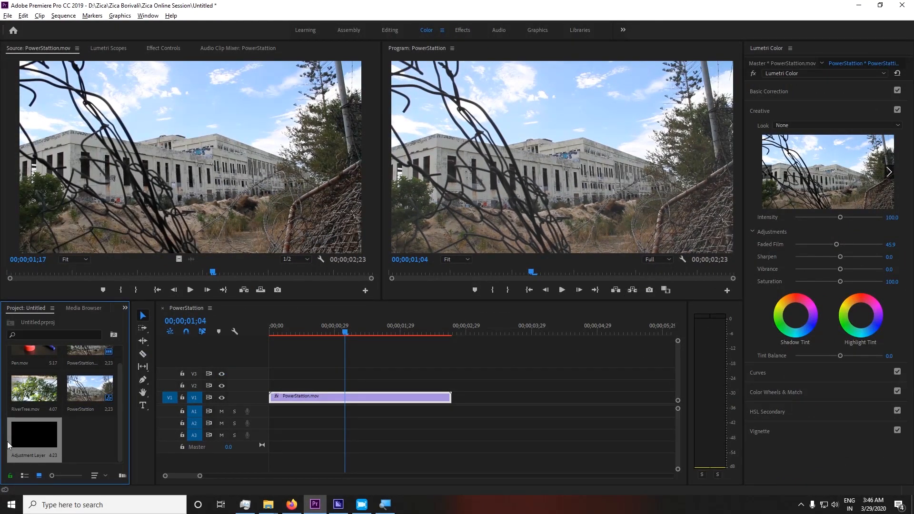
Place the adjustment layer on V2 at the sequence start, trim it to the end of the PowerStattion.mov clip, and preview it
{"action": "left_click_drag", "start_coordinate": [21, 443], "coordinate": [265, 391]}
{"action": "left_click_drag", "start_coordinate": [593, 387], "coordinate": [326, 388]}
{"action": "key", "text": "space"}
{"action": "left_click", "coordinate": [361, 389]}
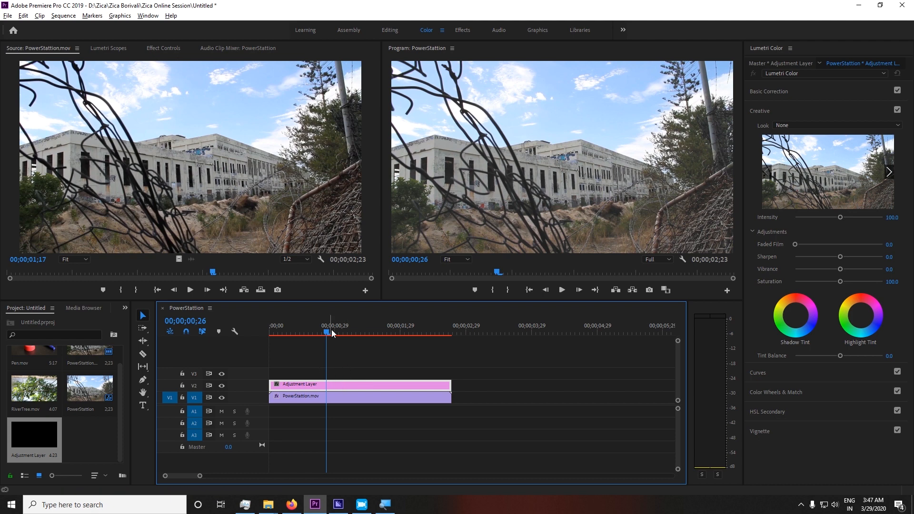
{"action": "left_click_drag", "start_coordinate": [327, 333], "coordinate": [355, 333]}
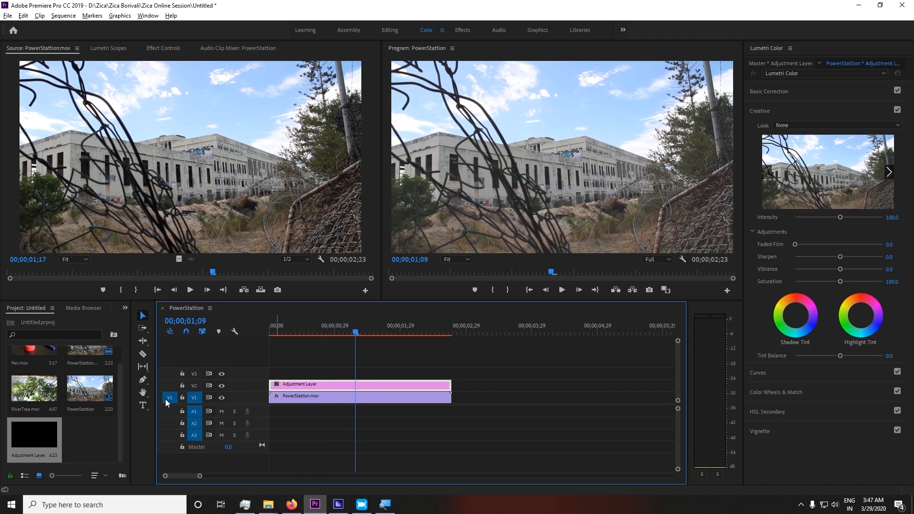
Expand the Video 1 track to show the clip thumbnail, leaving V2 at a compact height
{"action": "double_click", "coordinate": [194, 386]}
{"action": "double_click", "coordinate": [193, 402]}
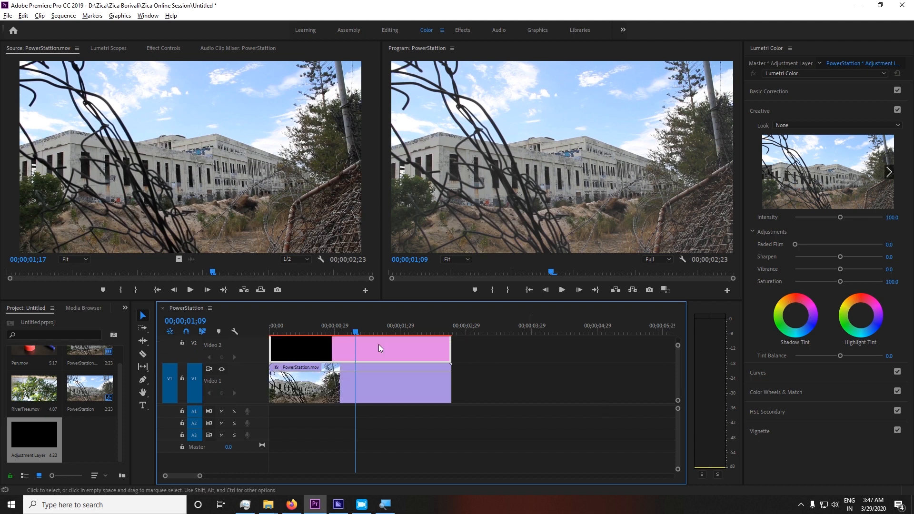
{"action": "double_click", "coordinate": [197, 343]}
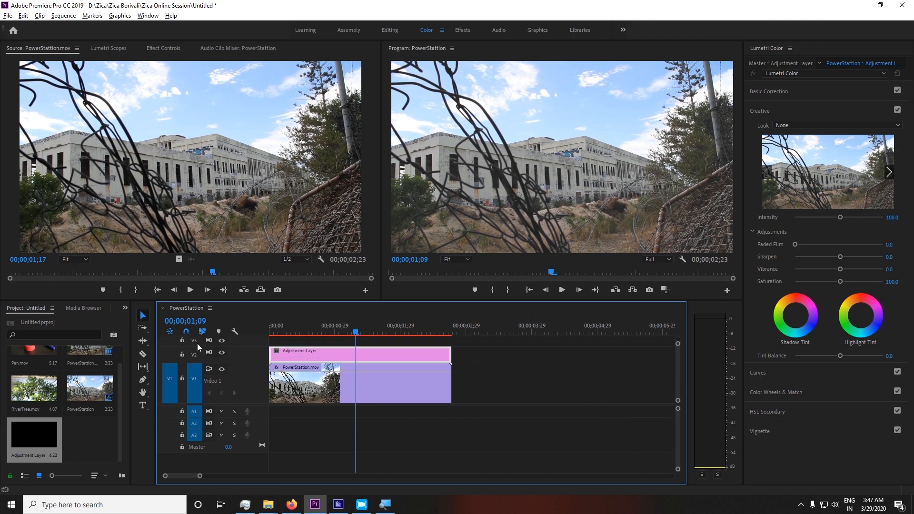
{"action": "left_click_drag", "start_coordinate": [311, 326], "coordinate": [295, 347]}
Try Faded Film at 100 and about 57.3 on the PowerStattion.mov clip, and undo the trial changes
{"action": "left_click", "coordinate": [356, 380]}
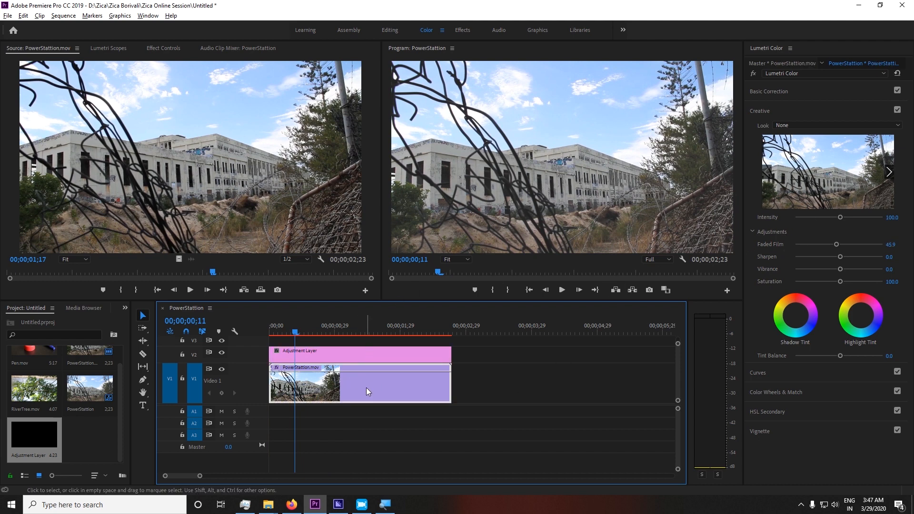
{"action": "left_click_drag", "start_coordinate": [335, 330], "coordinate": [345, 332]}
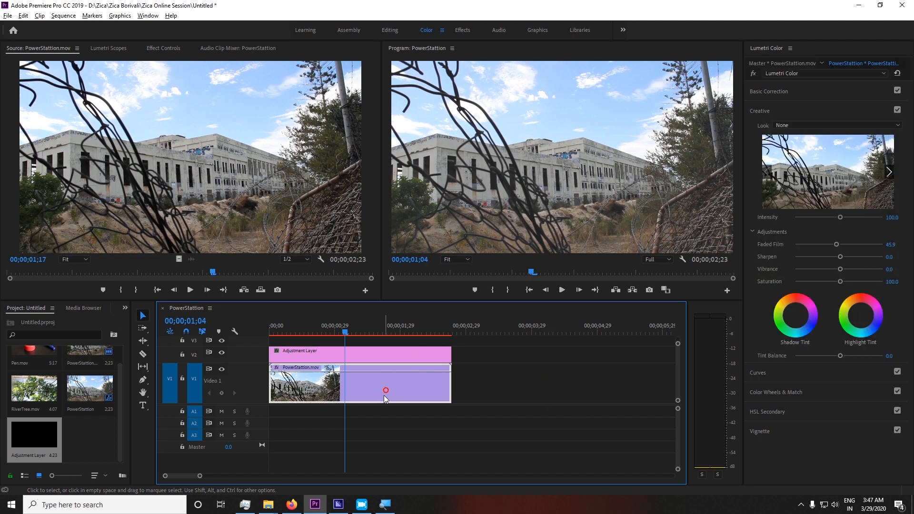
{"action": "left_click_drag", "start_coordinate": [835, 244], "coordinate": [884, 244]}
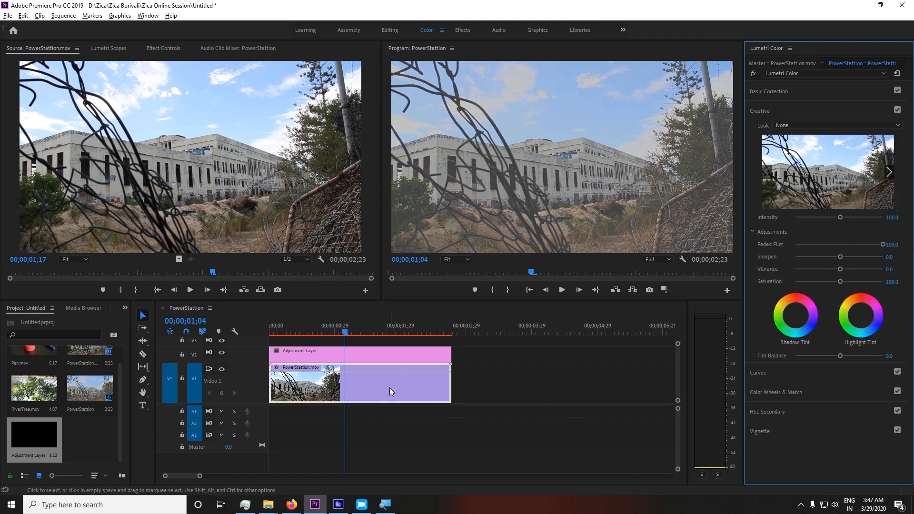
{"action": "left_click", "coordinate": [495, 383]}
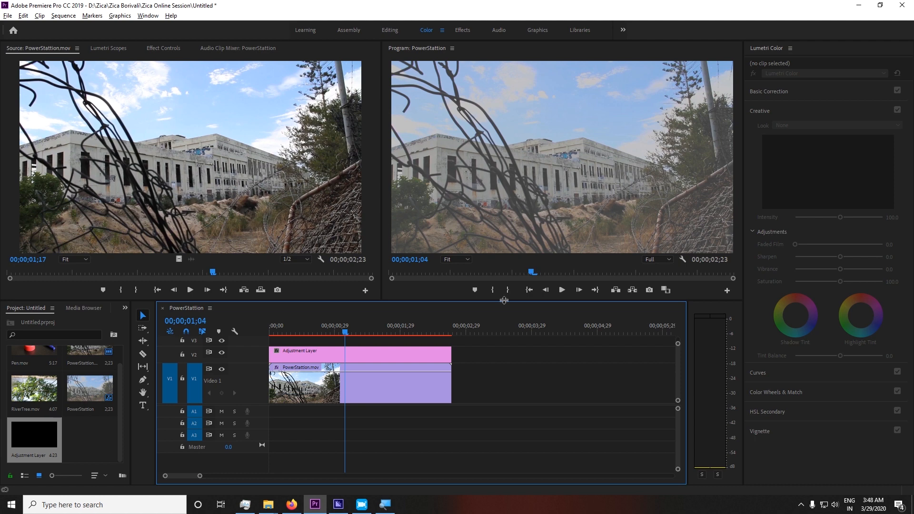
{"action": "left_click", "coordinate": [433, 382]}
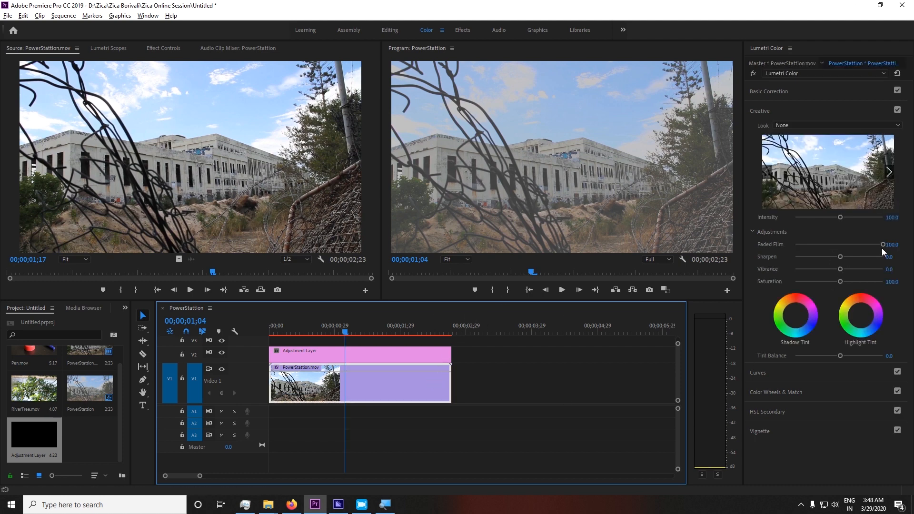
{"action": "left_click_drag", "start_coordinate": [882, 244], "coordinate": [849, 253]}
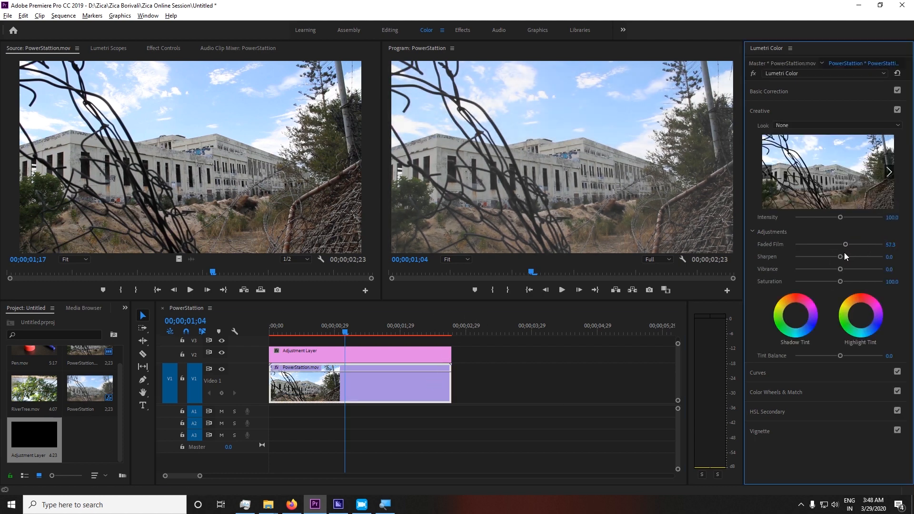
{"action": "key", "text": "ctrl+z"}
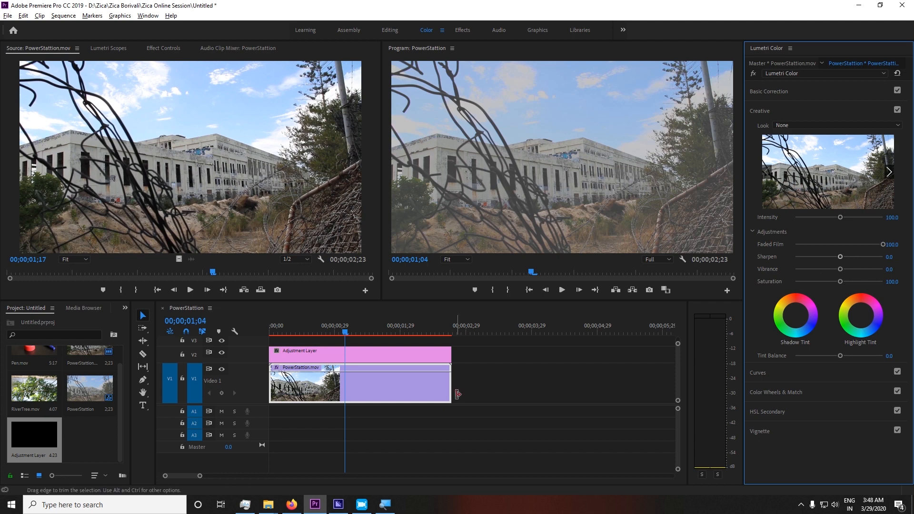
{"action": "key", "text": "ctrl+shift+z"}
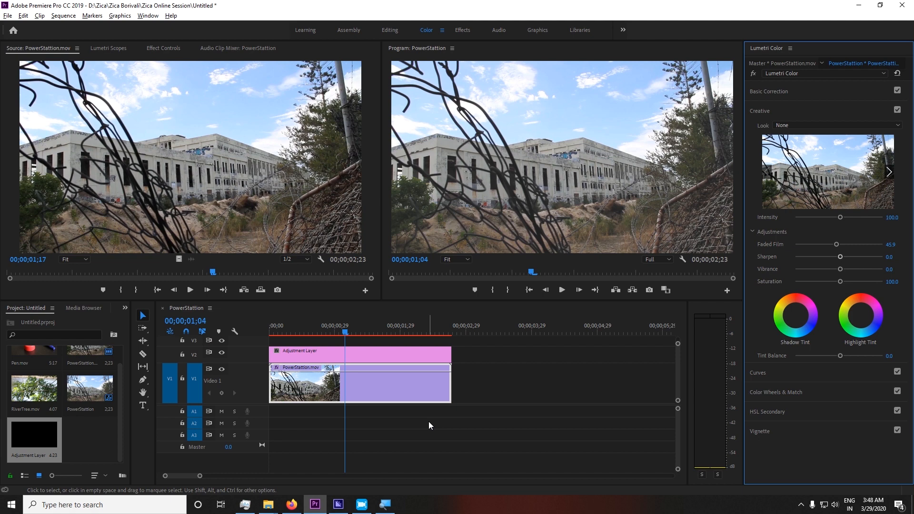
Compare the Lumetri Creative settings of the adjustment layer with those of the PowerStattion.mov clip
{"action": "left_click", "coordinate": [347, 331]}
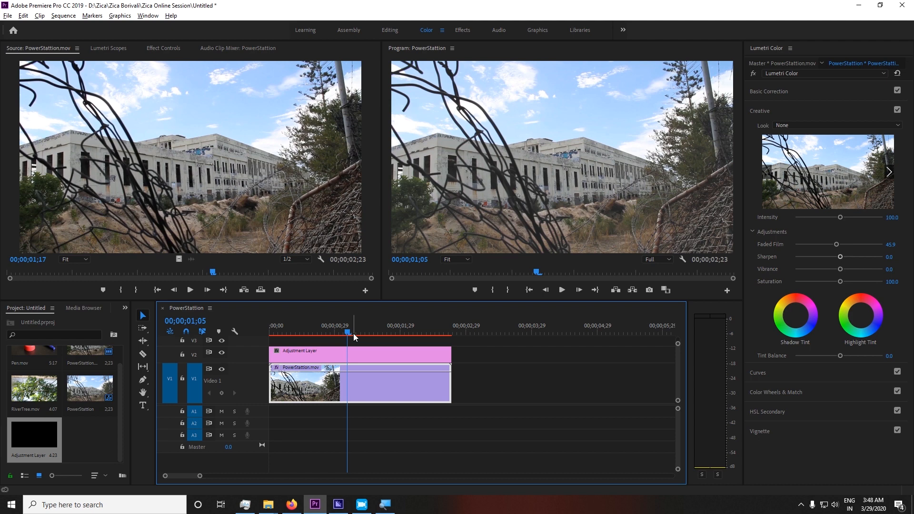
{"action": "left_click", "coordinate": [495, 389]}
{"action": "left_click", "coordinate": [433, 351]}
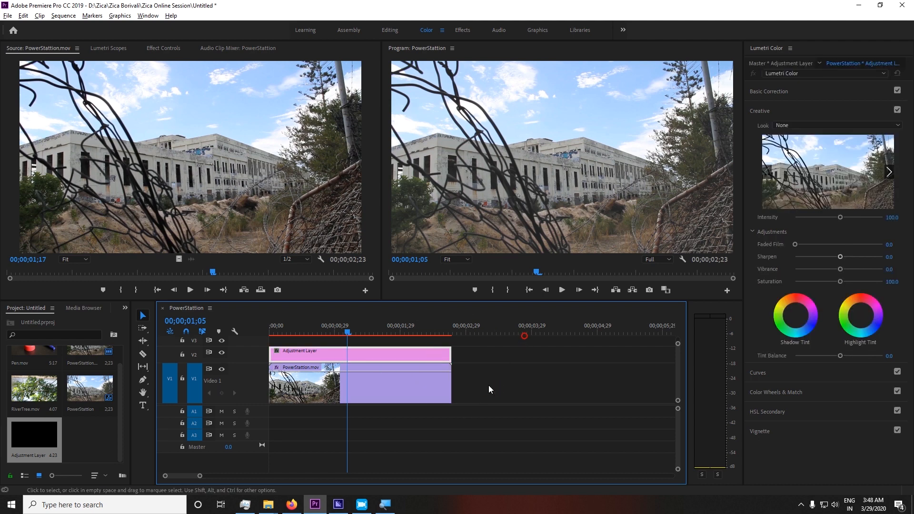
{"action": "left_click", "coordinate": [399, 384]}
{"action": "left_click", "coordinate": [418, 354]}
{"action": "left_click", "coordinate": [552, 389]}
Set Faded Film to 50 on the PowerStattion.mov clip
{"action": "left_click", "coordinate": [406, 394]}
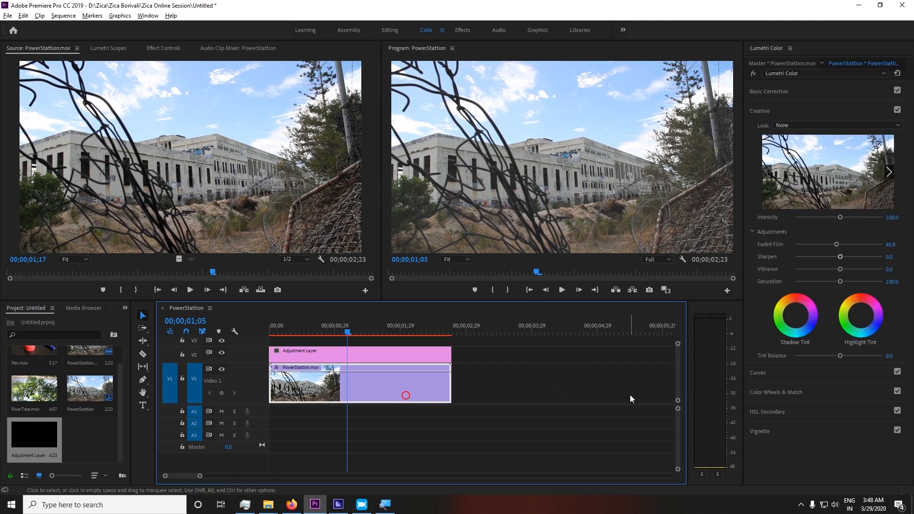
{"action": "left_click", "coordinate": [890, 244]}
{"action": "type", "text": "50"}
{"action": "key", "text": "Return"}
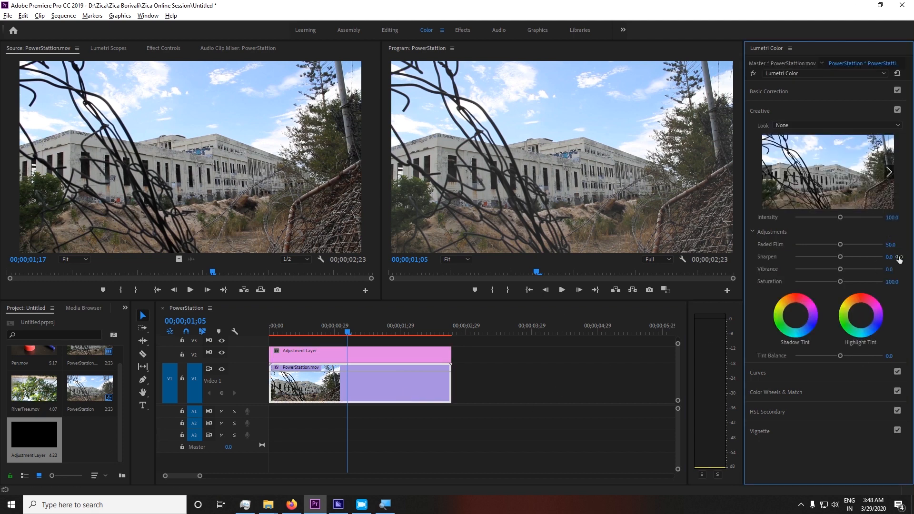
Set Faded Film to 0 on both the adjustment layer and the PowerStattion.mov clip
{"action": "left_click", "coordinate": [581, 382]}
{"action": "left_click", "coordinate": [442, 353]}
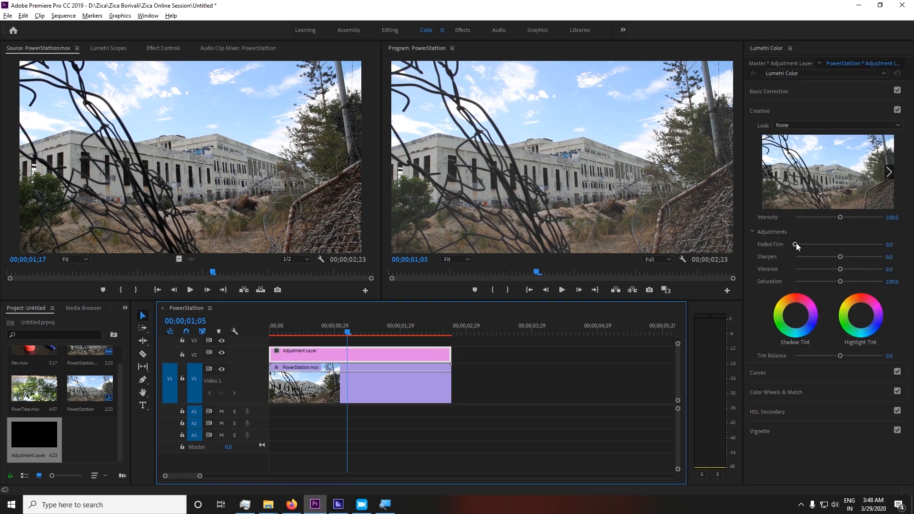
{"action": "left_click_drag", "start_coordinate": [796, 243], "coordinate": [724, 244]}
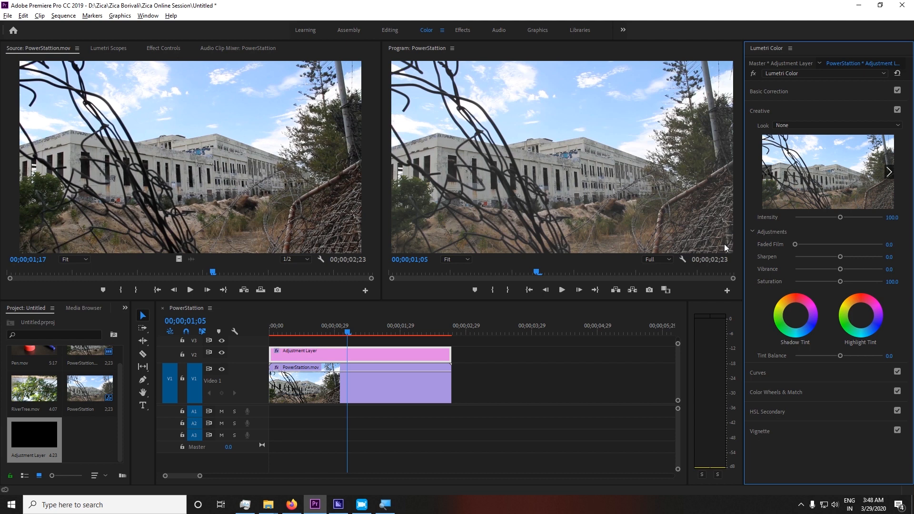
{"action": "left_click", "coordinate": [571, 383]}
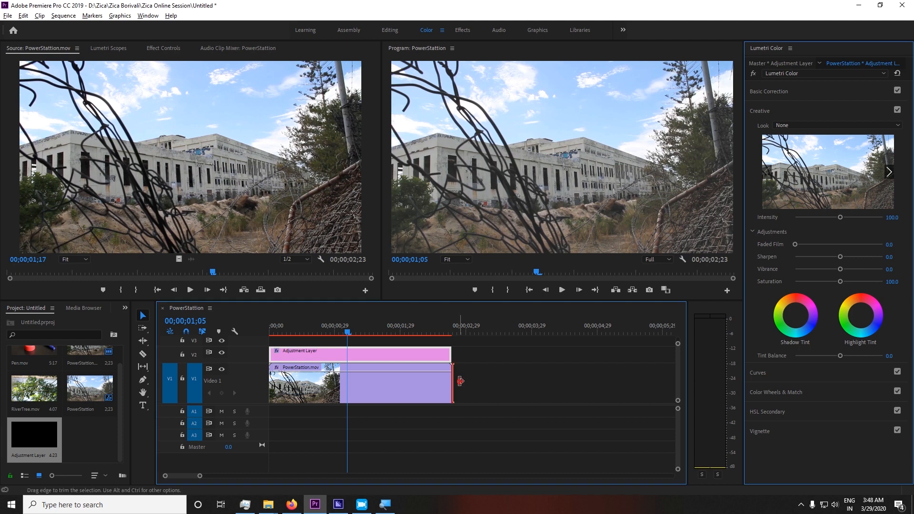
{"action": "left_click", "coordinate": [418, 391]}
{"action": "left_click_drag", "start_coordinate": [841, 246], "coordinate": [732, 243]}
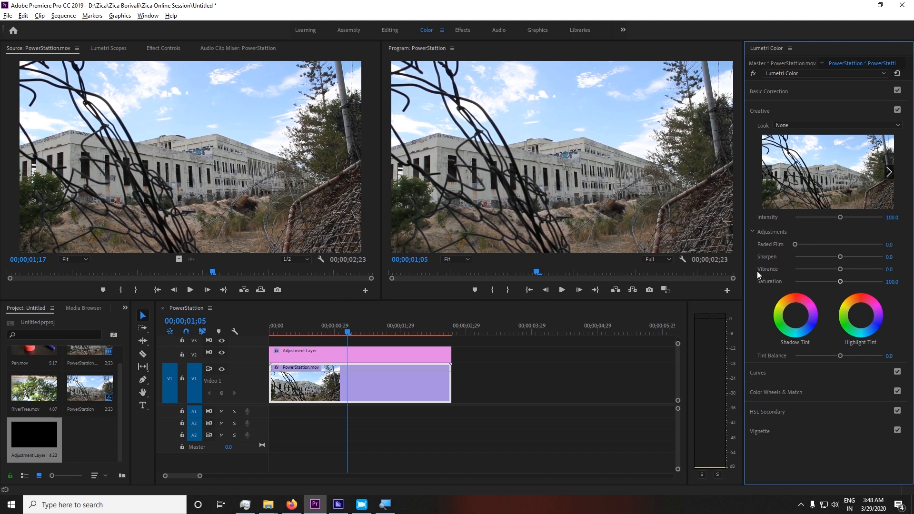
Raise Faded Film to 100 on the adjustment layer and leave no clip selected
{"action": "left_click", "coordinate": [475, 371]}
{"action": "left_click", "coordinate": [432, 358]}
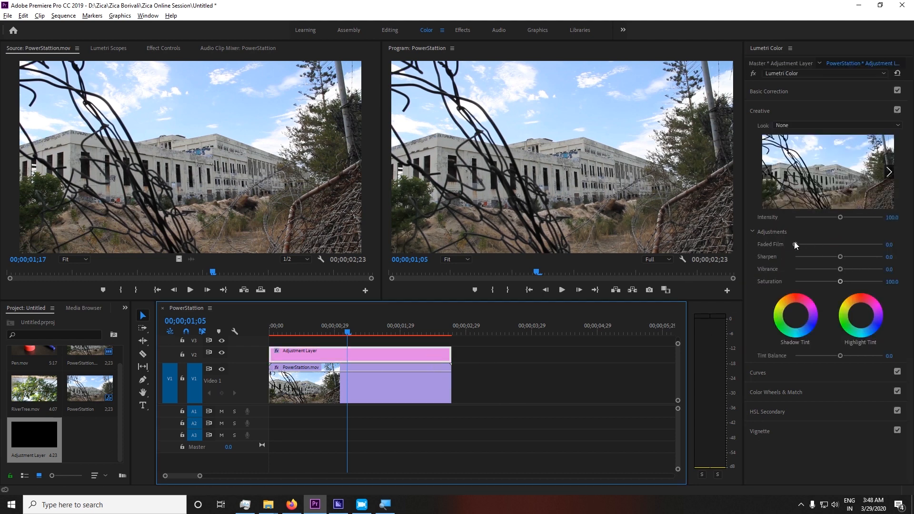
{"action": "left_click_drag", "start_coordinate": [795, 243], "coordinate": [883, 247]}
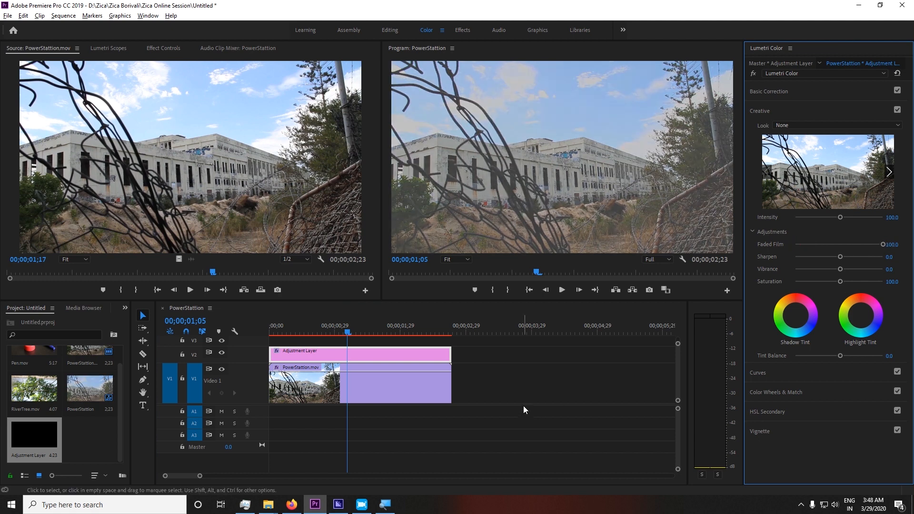
{"action": "left_click", "coordinate": [524, 406]}
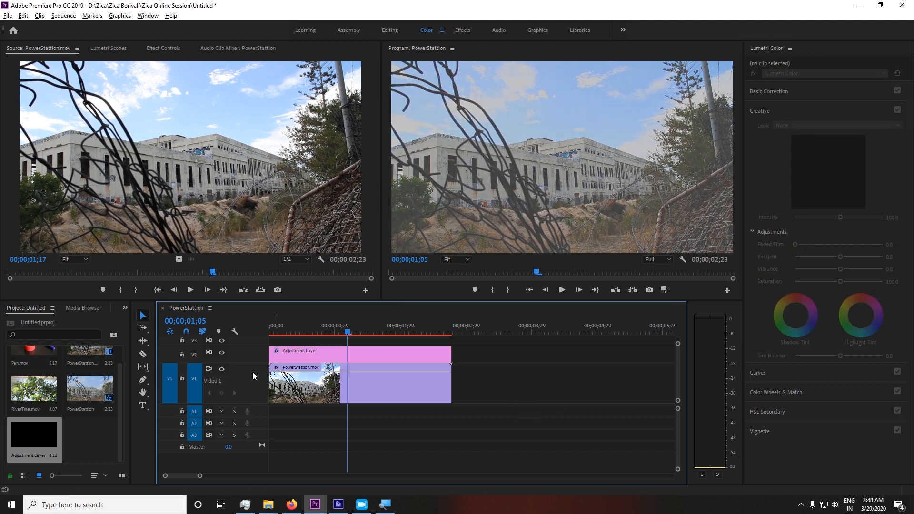
Toggle the V2 track's visibility off and on to compare the picture with and without the adjustment layer
{"action": "left_click", "coordinate": [222, 353]}
{"action": "left_click", "coordinate": [222, 353]}
{"action": "left_click", "coordinate": [222, 352]}
{"action": "left_click", "coordinate": [222, 352]}
{"action": "left_click", "coordinate": [222, 352]}
{"action": "left_click", "coordinate": [222, 353]}
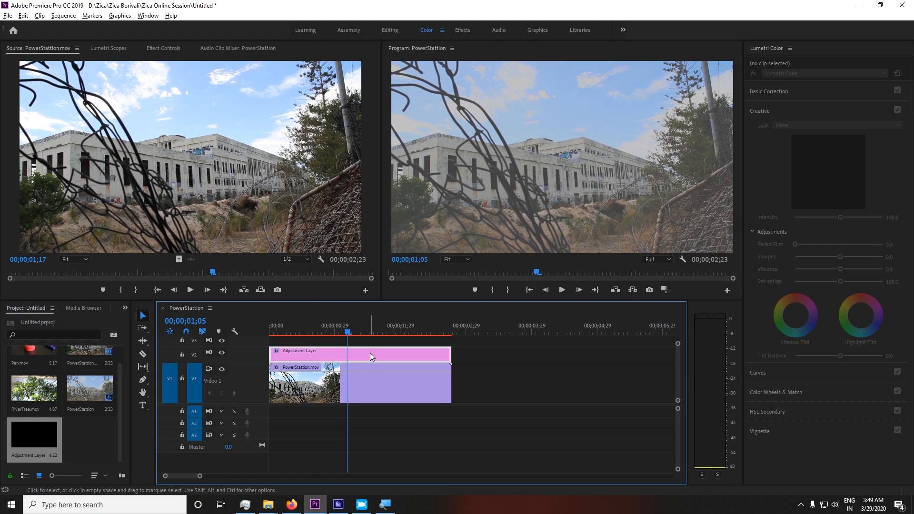
Shift the adjustment layer on V2 about 24 frames toward the sequence's end, and play across its start to compare the picture
{"action": "left_click_drag", "start_coordinate": [370, 353], "coordinate": [421, 350]}
{"action": "left_click_drag", "start_coordinate": [315, 328], "coordinate": [290, 319]}
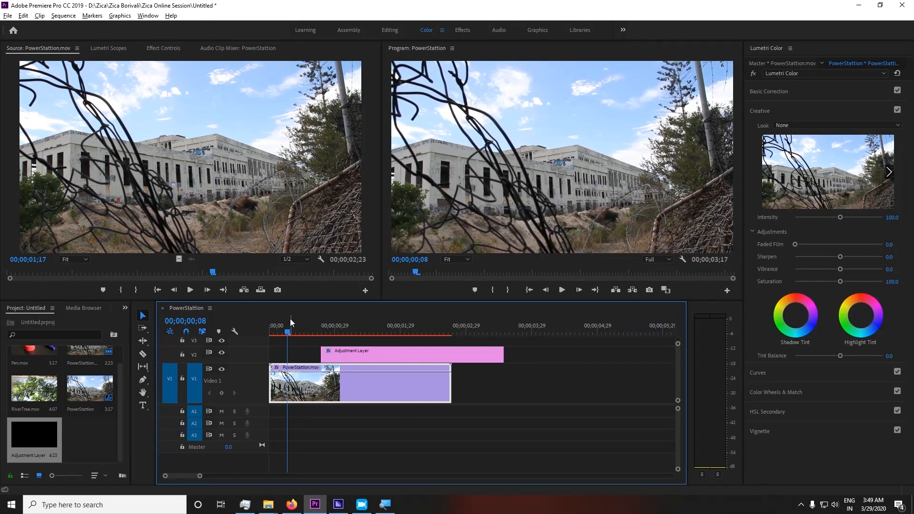
{"action": "key", "text": "space"}
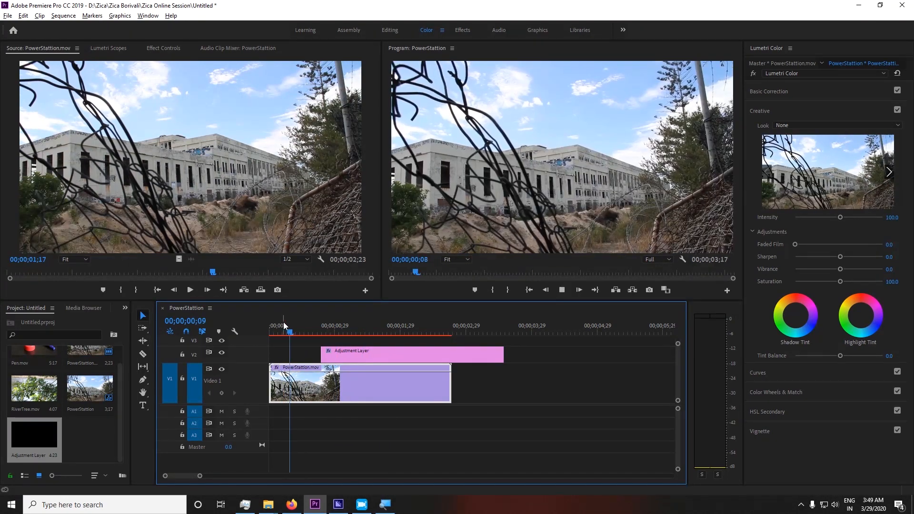
{"action": "left_click", "coordinate": [295, 328]}
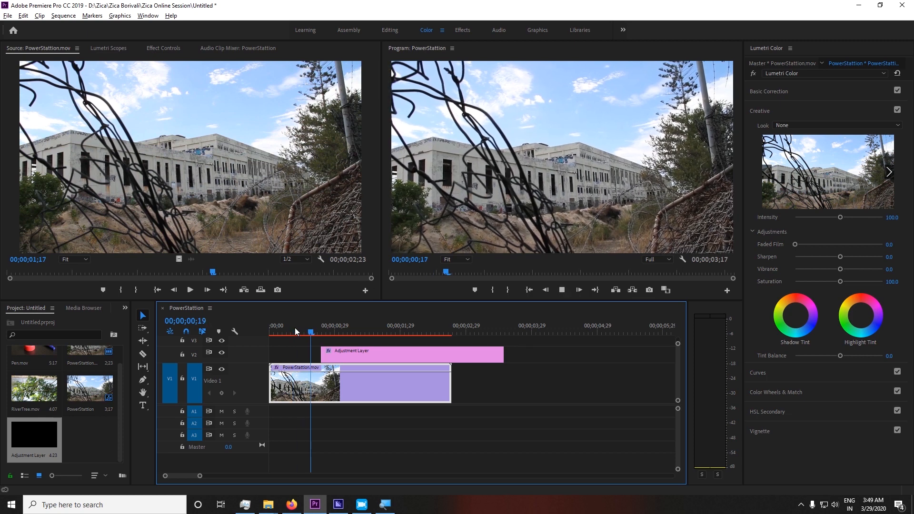
{"action": "left_click_drag", "start_coordinate": [295, 332], "coordinate": [299, 336]}
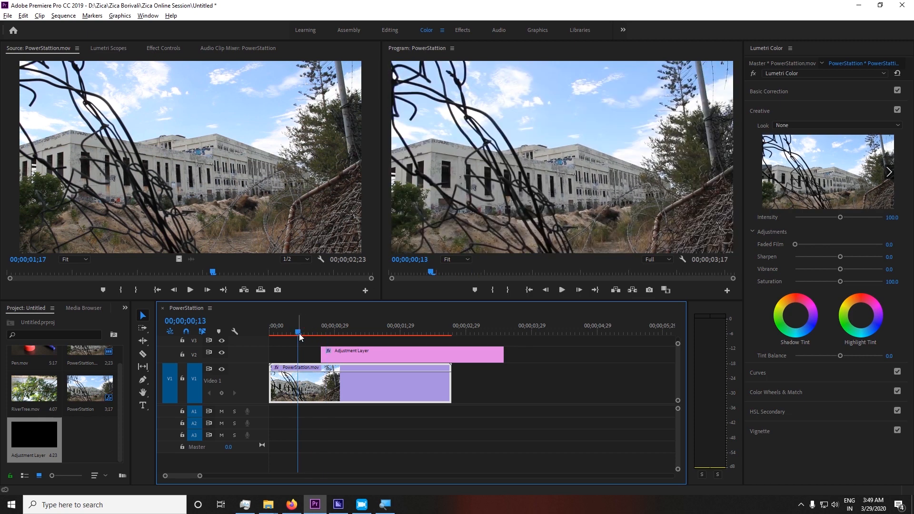
{"action": "key", "text": "space"}
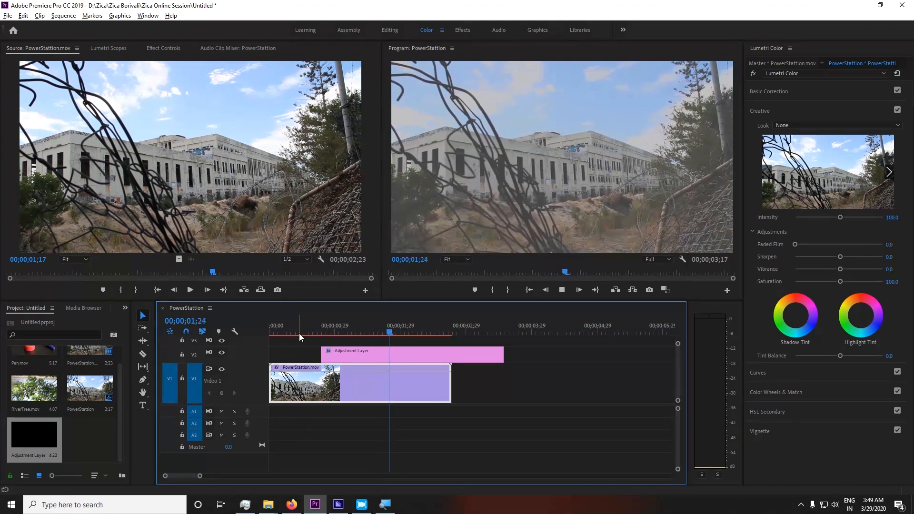
{"action": "key", "text": "space"}
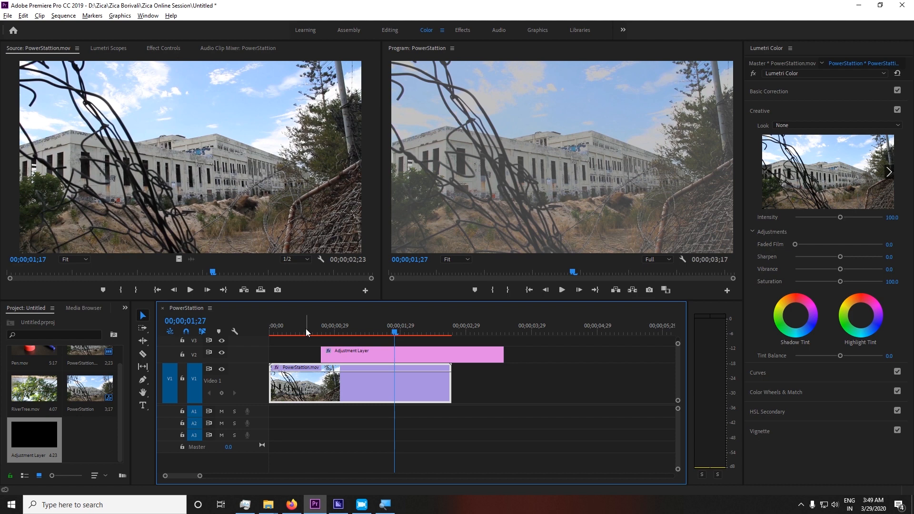
Try raising Sharpen on the PowerStattion.mov clip, and undo that change
{"action": "right_click", "coordinate": [305, 358]}
{"action": "left_click", "coordinate": [319, 369]}
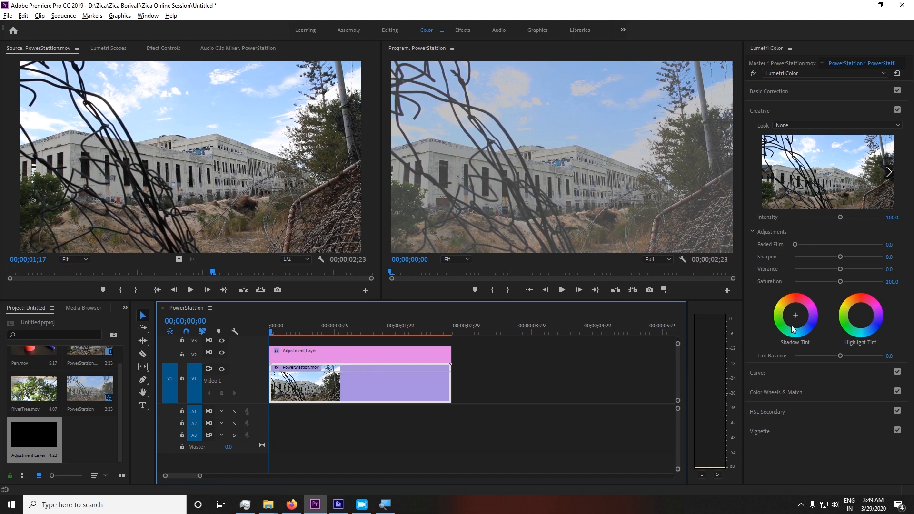
{"action": "key", "text": "ctrl+z"}
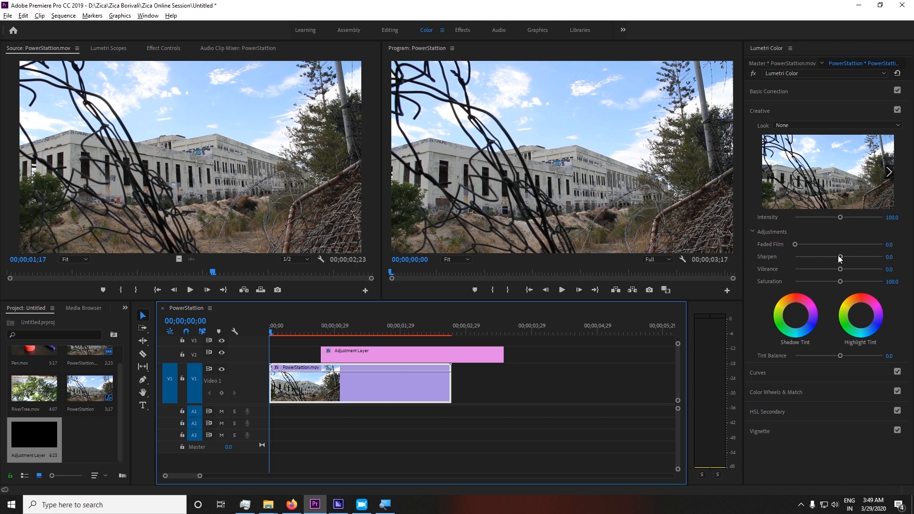
{"action": "left_click_drag", "start_coordinate": [839, 256], "coordinate": [866, 258]}
{"action": "key", "text": "ctrl+z"}
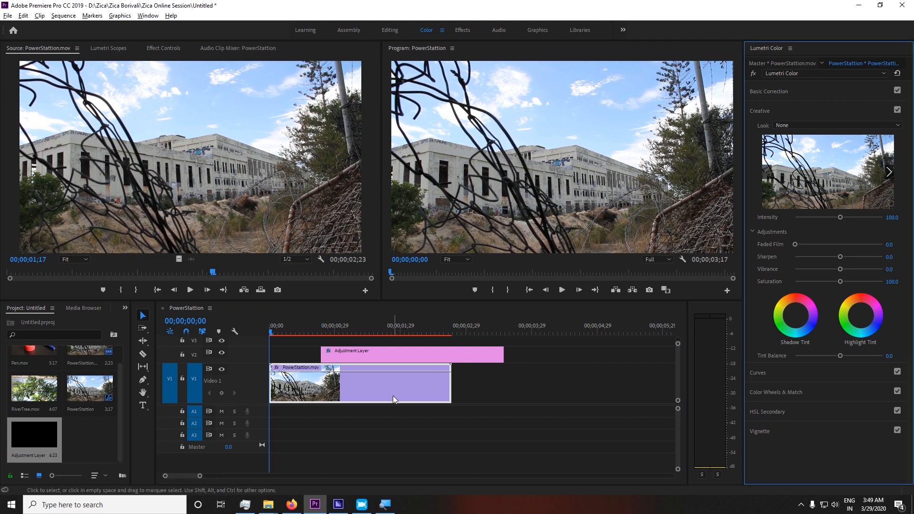
Move the adjustment layer back to align with the start of the PowerStattion.mov clip, and set its Faded Film to 0
{"action": "left_click_drag", "start_coordinate": [453, 358], "coordinate": [379, 354]}
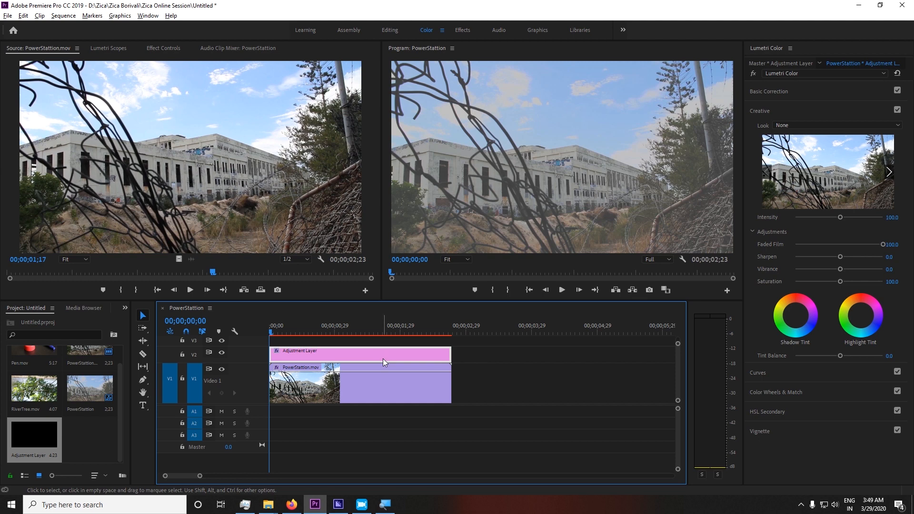
{"action": "left_click", "coordinate": [891, 245]}
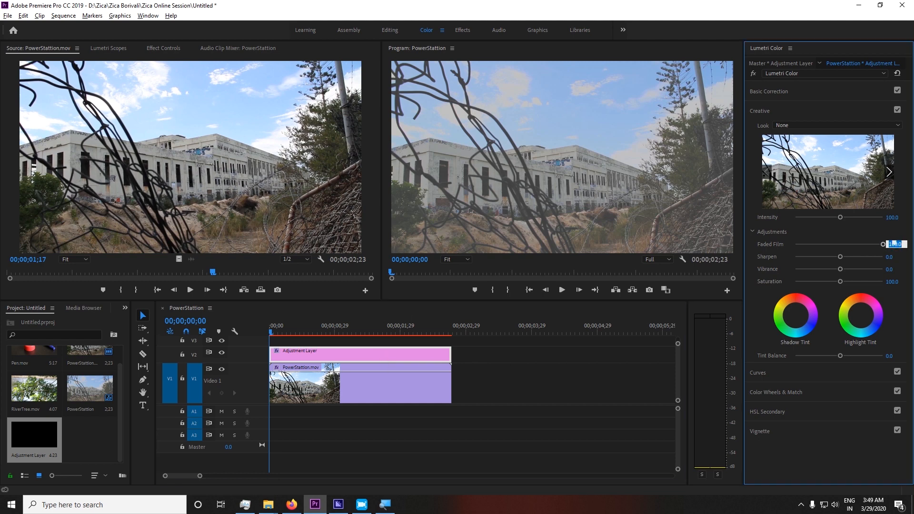
{"action": "type", "text": "0"}
{"action": "key", "text": "Return"}
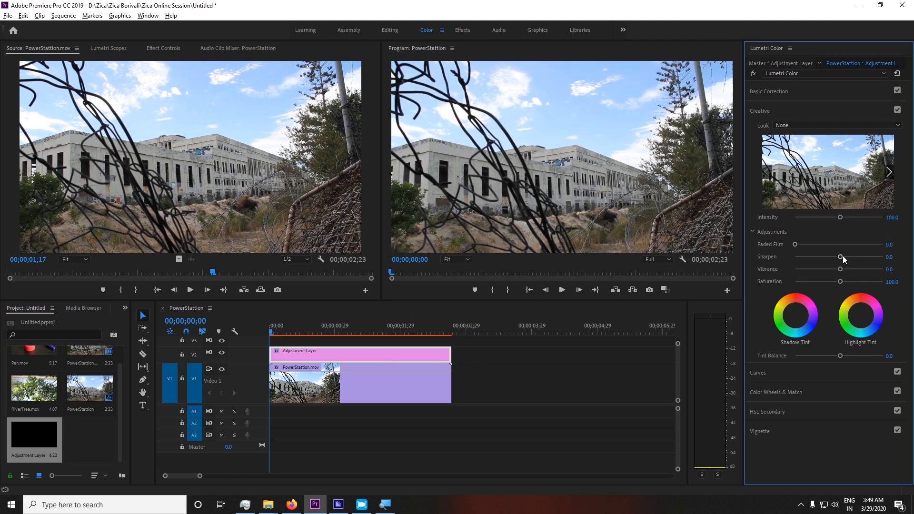
Raise Sharpen to 100 on the adjustment layer, and enlarge the Source and Program monitors to compare the picture
{"action": "left_click_drag", "start_coordinate": [840, 255], "coordinate": [904, 261]}
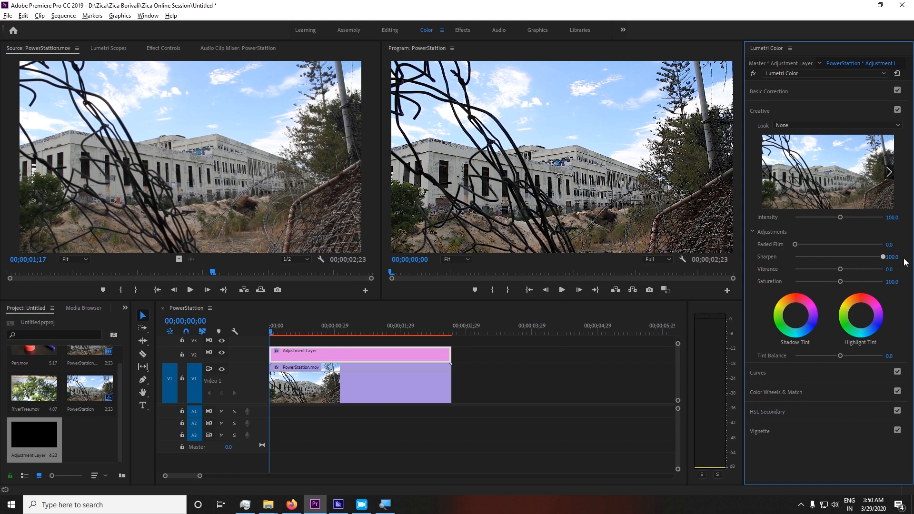
{"action": "key", "text": "grave"}
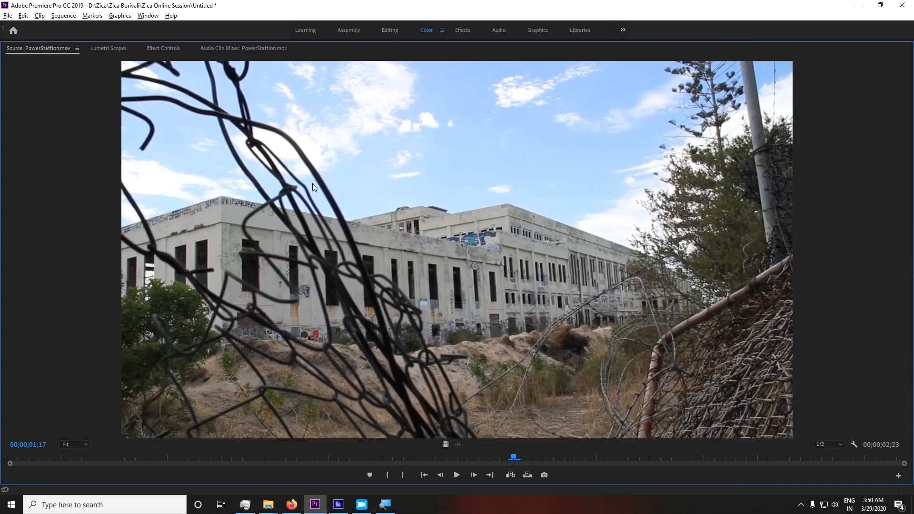
{"action": "key", "text": "grave"}
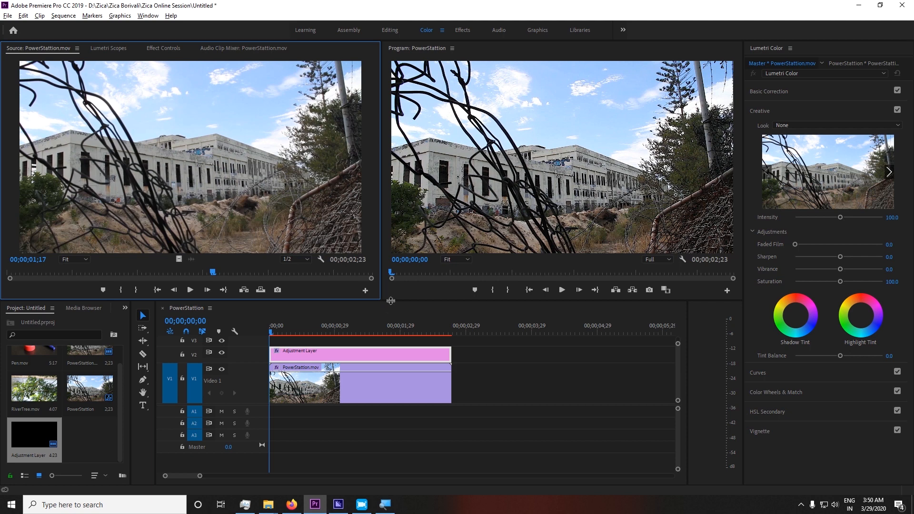
{"action": "left_click_drag", "start_coordinate": [391, 301], "coordinate": [450, 393]}
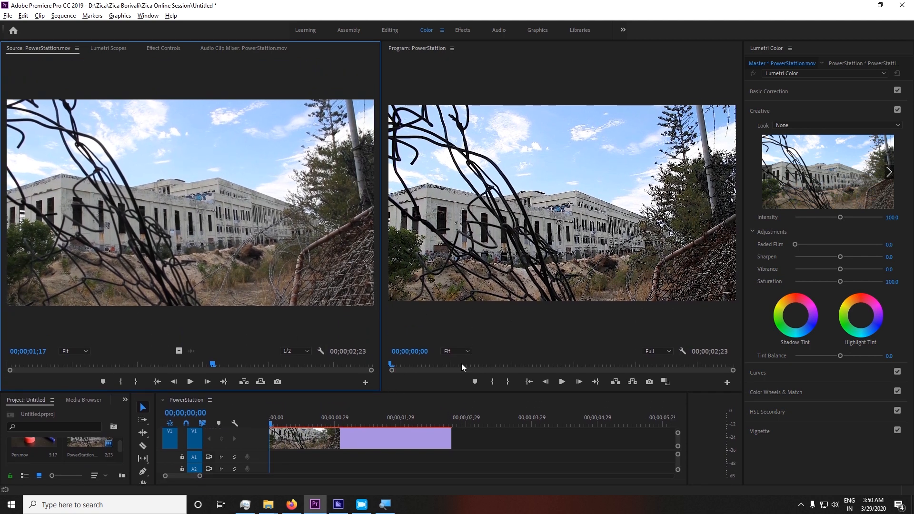
{"action": "left_click", "coordinate": [483, 336]}
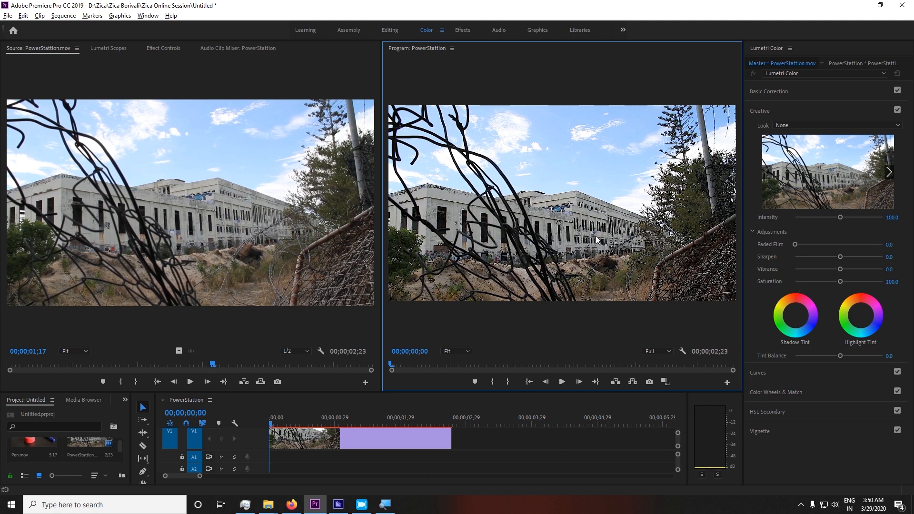
Select the PowerStattion.mov clip on V1 and lower its Sharpen to -100
{"action": "left_click", "coordinate": [416, 438]}
{"action": "scroll", "coordinate": [416, 439], "scroll_direction": "down", "scroll_amount": 1}
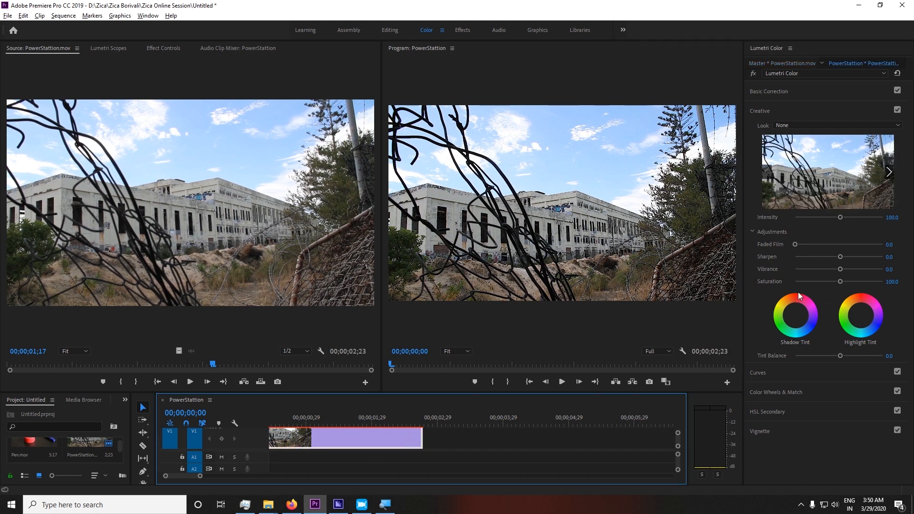
{"action": "scroll", "coordinate": [374, 429], "scroll_direction": "up", "scroll_amount": 1}
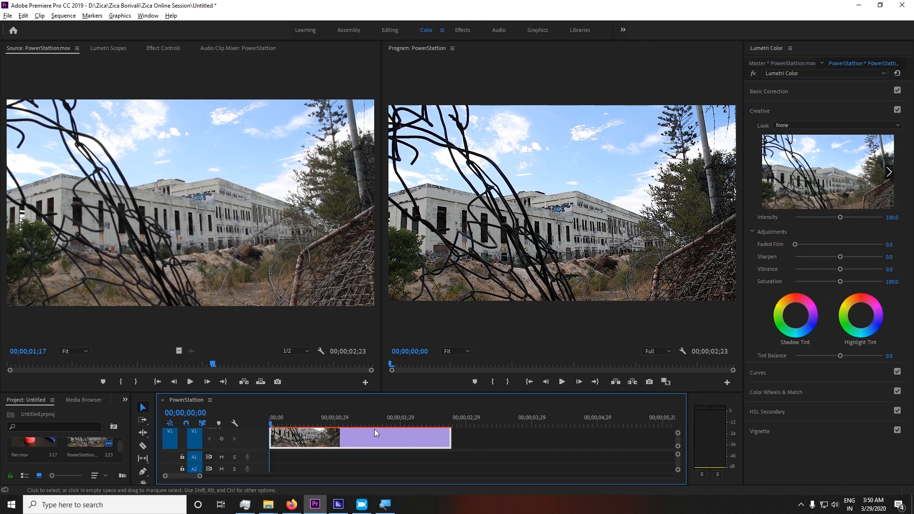
{"action": "scroll", "coordinate": [374, 429], "scroll_direction": "down", "scroll_amount": 2}
{"action": "left_click", "coordinate": [445, 431]}
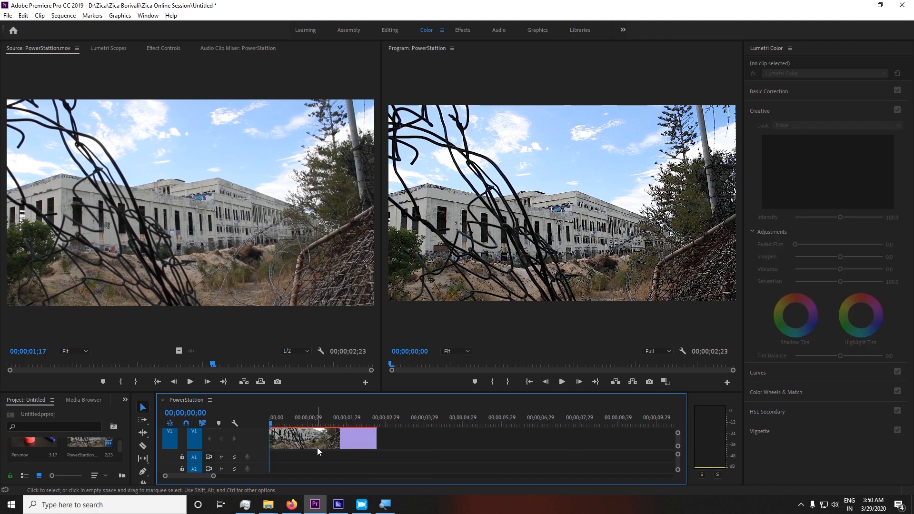
{"action": "left_click", "coordinate": [362, 438]}
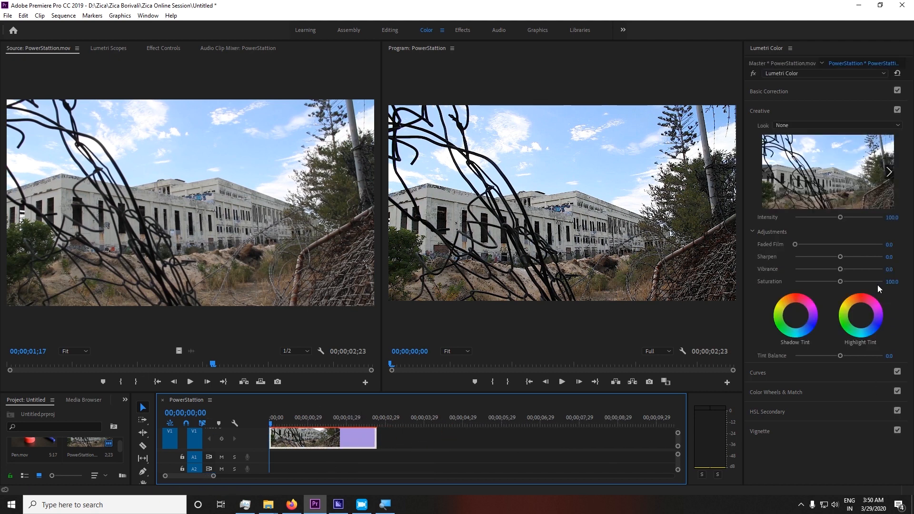
{"action": "left_click_drag", "start_coordinate": [841, 260], "coordinate": [779, 263]}
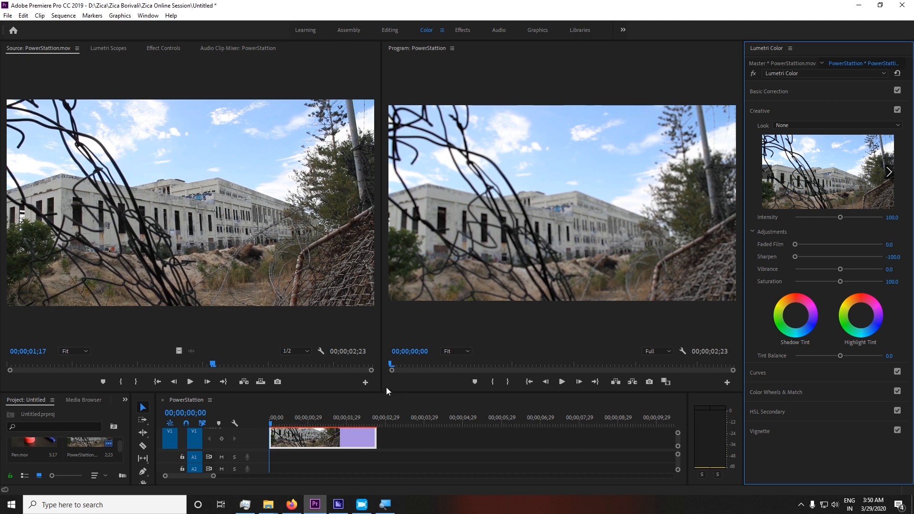
Enlarge the timeline area to show the V2 track, and undo the last Sharpen change on the PowerStattion.mov clip
{"action": "left_click_drag", "start_coordinate": [386, 391], "coordinate": [386, 308]}
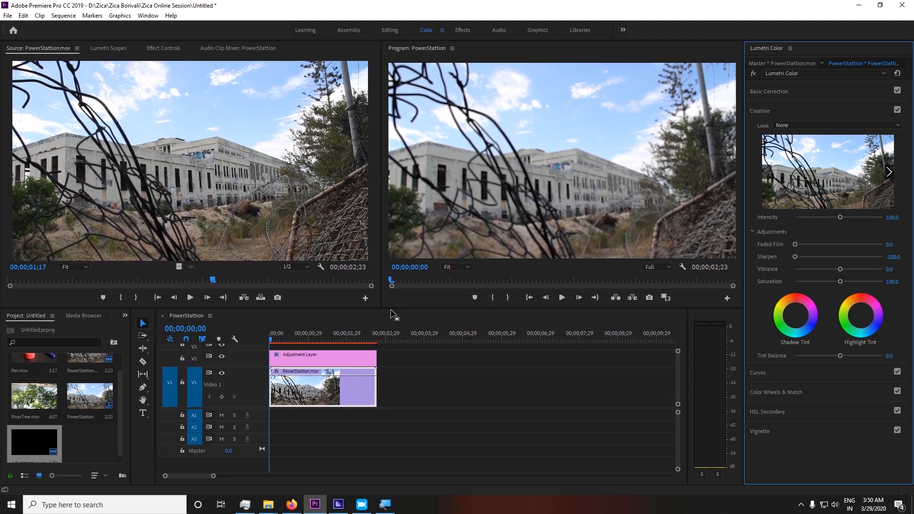
{"action": "left_click", "coordinate": [349, 393]}
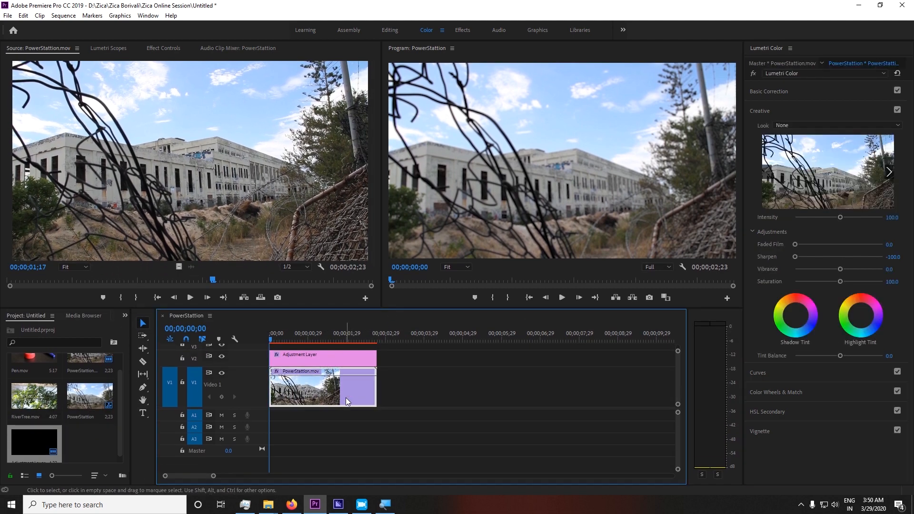
{"action": "key", "text": "ctrl+z"}
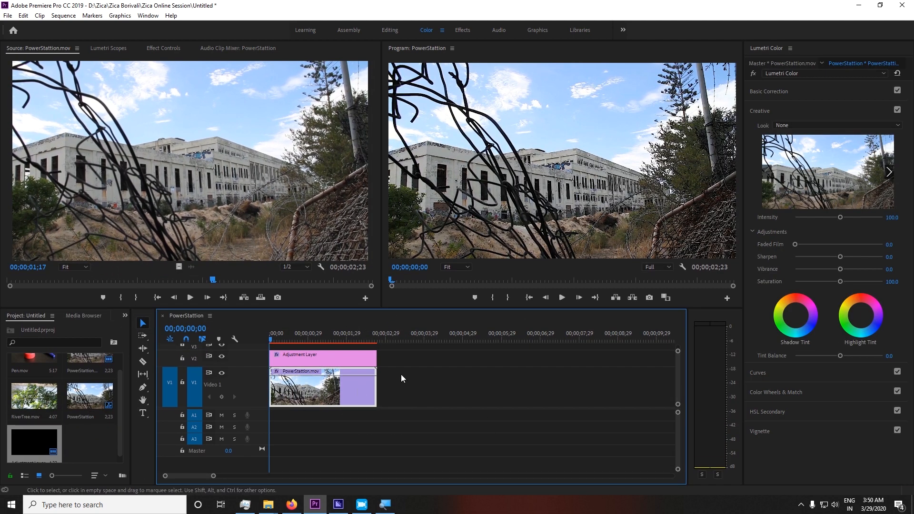
Lower Sharpen to -100 on the adjustment layer, reset it to 0, and move the playhead to 00;00;01;01
{"action": "left_click", "coordinate": [362, 358]}
{"action": "left_click_drag", "start_coordinate": [840, 256], "coordinate": [771, 250]}
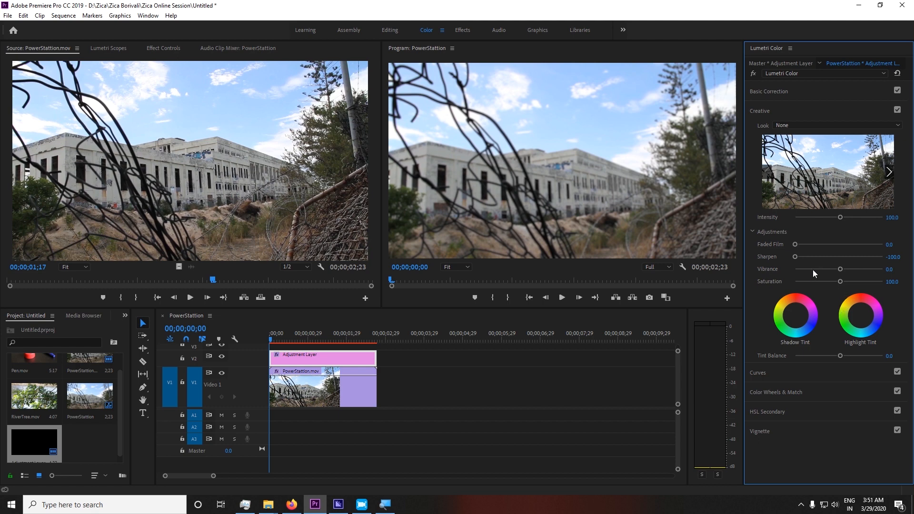
{"action": "double_click", "coordinate": [778, 253]}
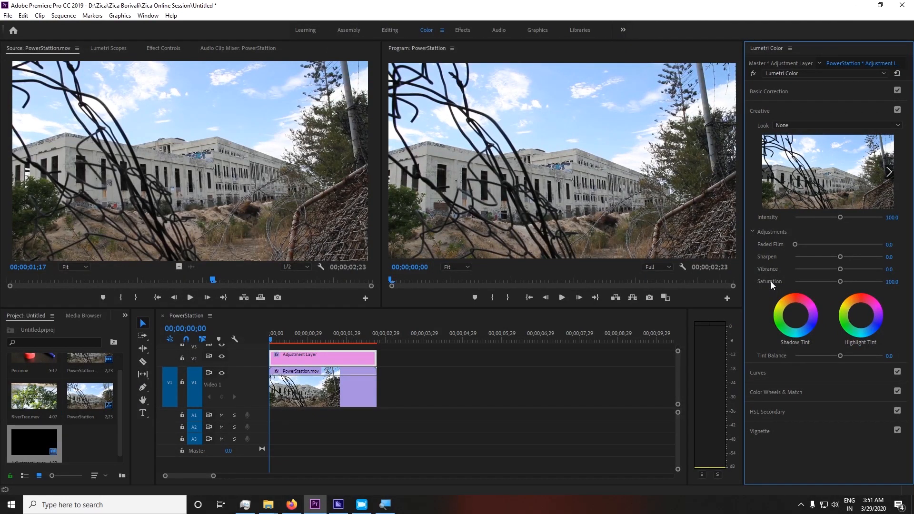
{"action": "mouse_move", "coordinate": [310, 339]}
{"action": "left_mouse_down"}
{"action": "mouse_move", "coordinate": [324, 337]}
{"action": "mouse_move", "coordinate": [310, 338]}
{"action": "left_mouse_up"}
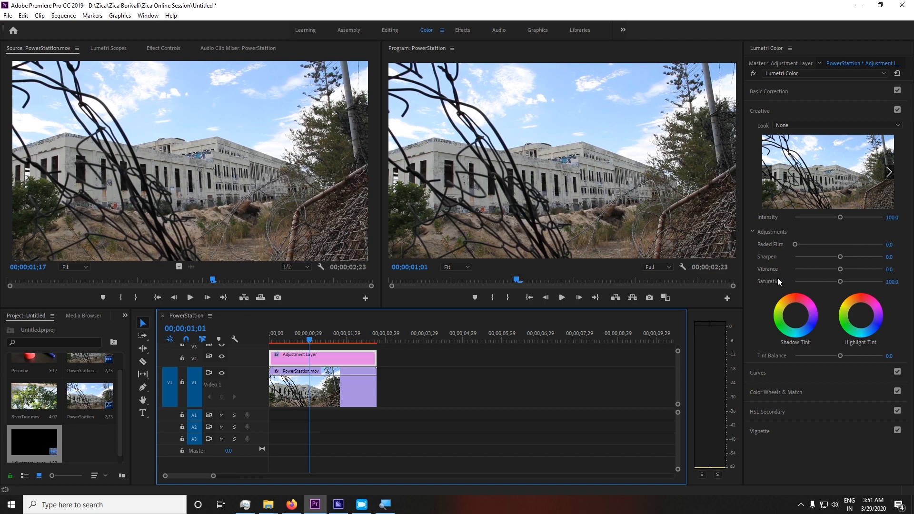
Switch to a new Notepad document and move its window so the Source monitor is partly uncovered
{"action": "key", "text": "super"}
{"action": "type", "text": "noe"}
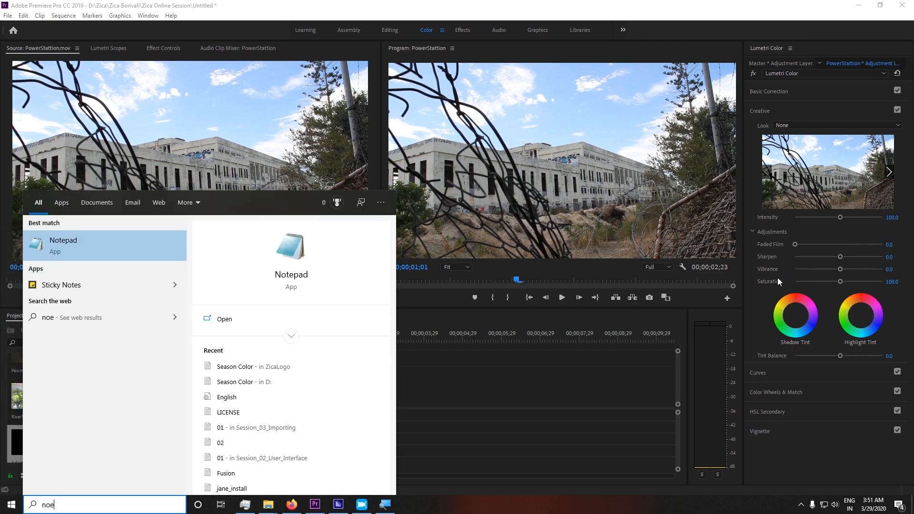
{"action": "key", "text": "Return"}
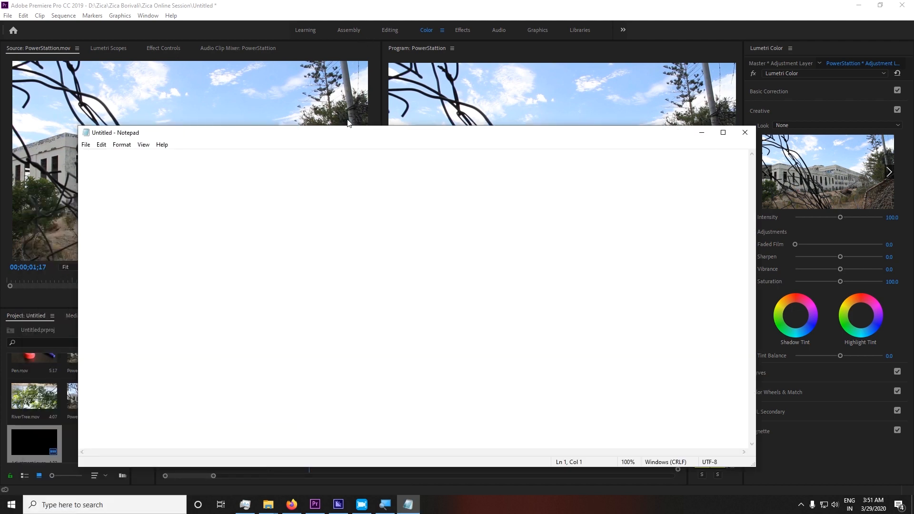
{"action": "left_click_drag", "start_coordinate": [339, 131], "coordinate": [536, 129]}
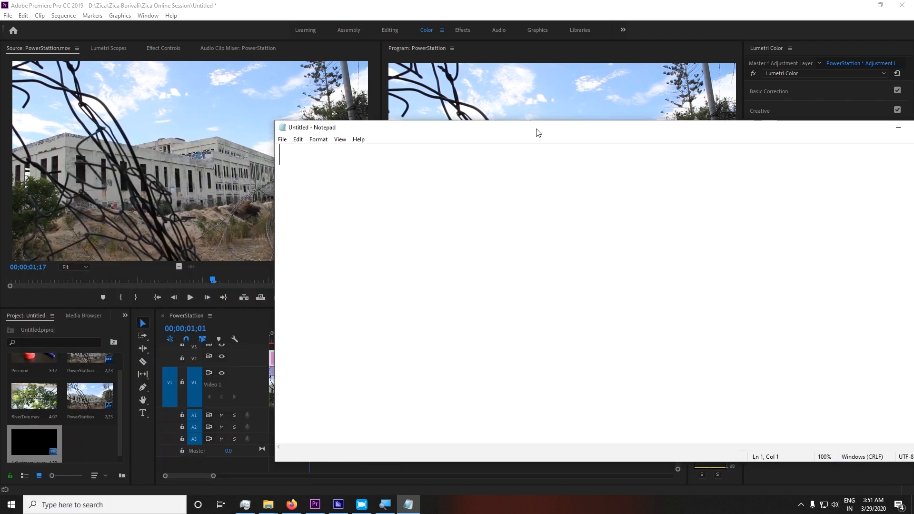
Write the notes "Vibrance -1-99" and "Saturation -0-100" on separate lines with a blank line between them
{"action": "type", "text": "Vi"}
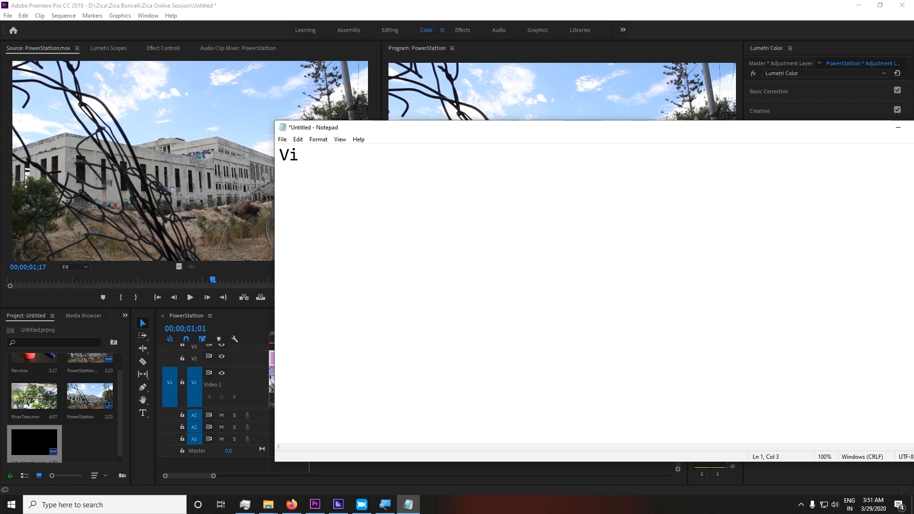
{"action": "type", "text": "brance -1-99"}
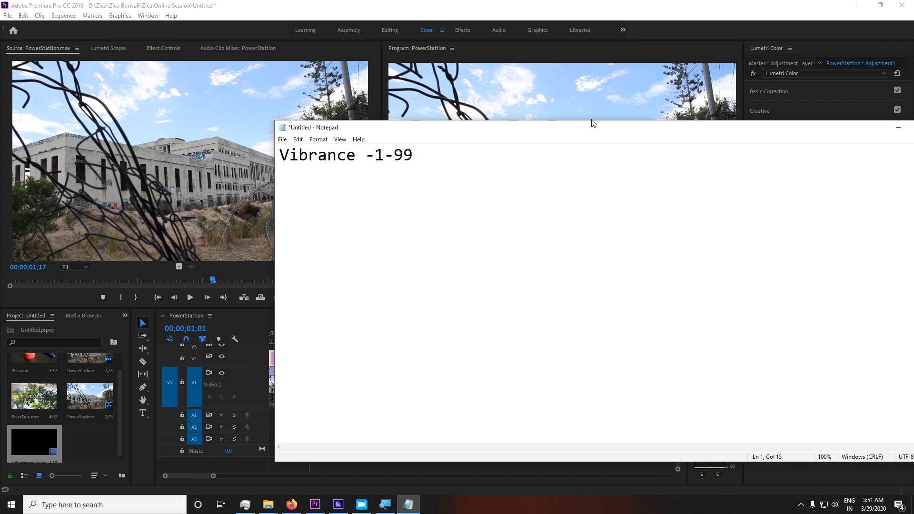
{"action": "key", "text": "Return"}
{"action": "type", "text": "Saturation"}
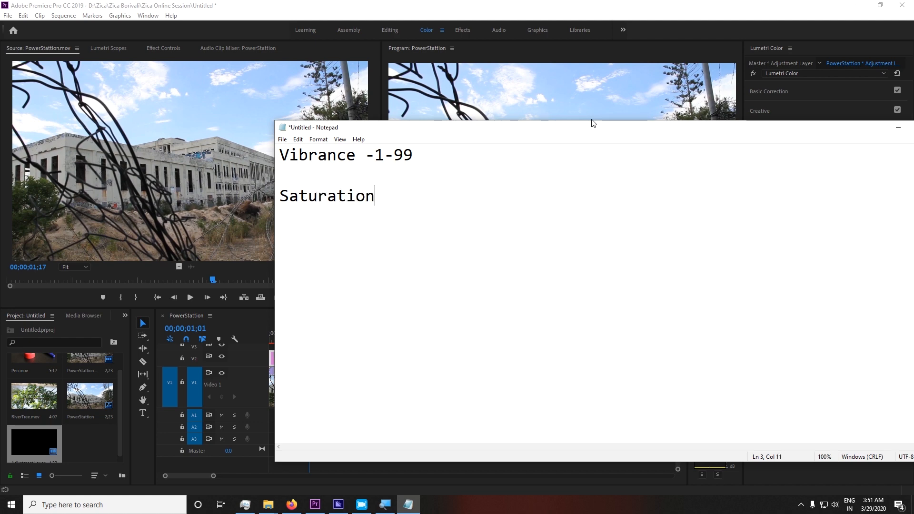
{"action": "type", "text": " -0-100"}
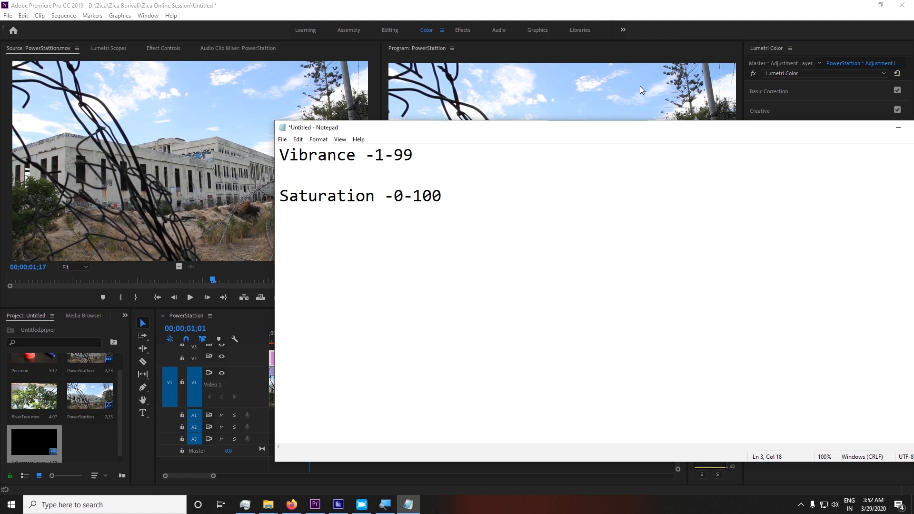
Shift the Notepad window clear of the screen edge, switch back to Premiere Pro, and move the playhead to 00;00;01;08
{"action": "left_click_drag", "start_coordinate": [805, 132], "coordinate": [706, 136]}
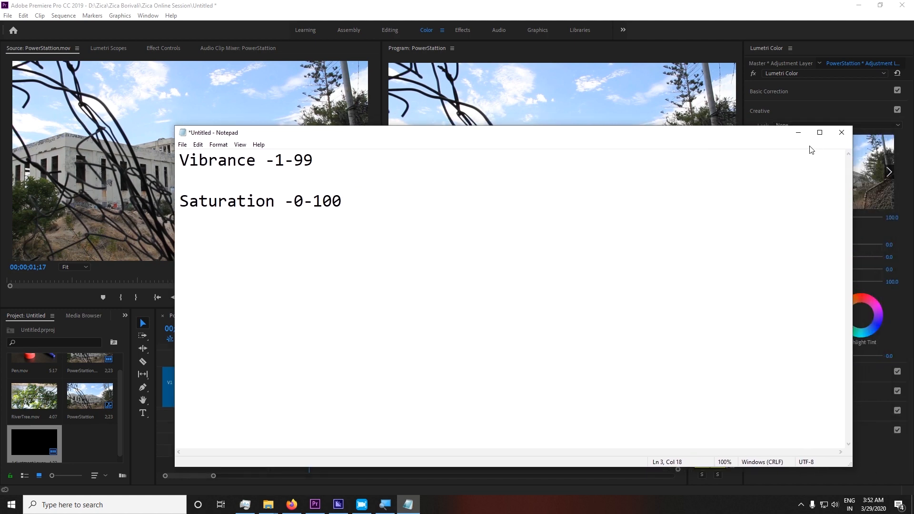
{"action": "left_click", "coordinate": [799, 133]}
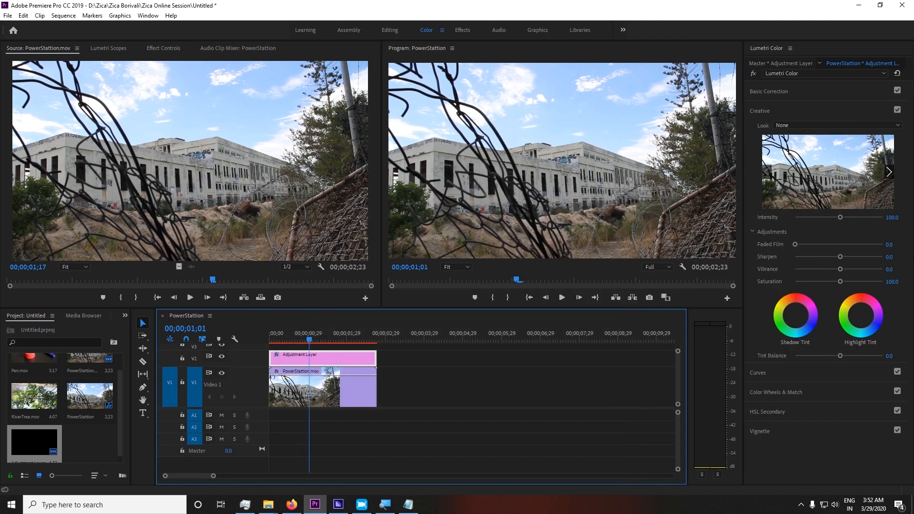
{"action": "left_click_drag", "start_coordinate": [308, 345], "coordinate": [318, 342]}
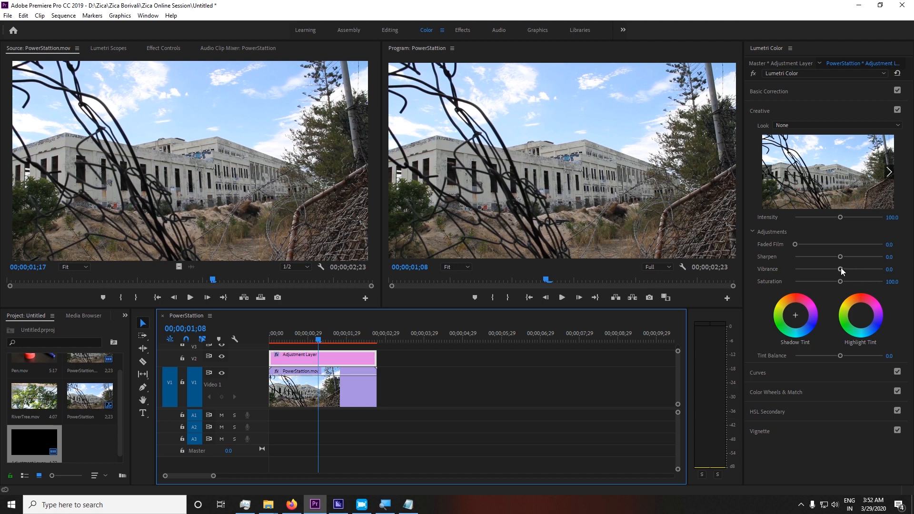
Raise Vibrance to 100 on the adjustment layer, check the enlarged Program monitor, and undo the change
{"action": "left_click_drag", "start_coordinate": [840, 268], "coordinate": [885, 286]}
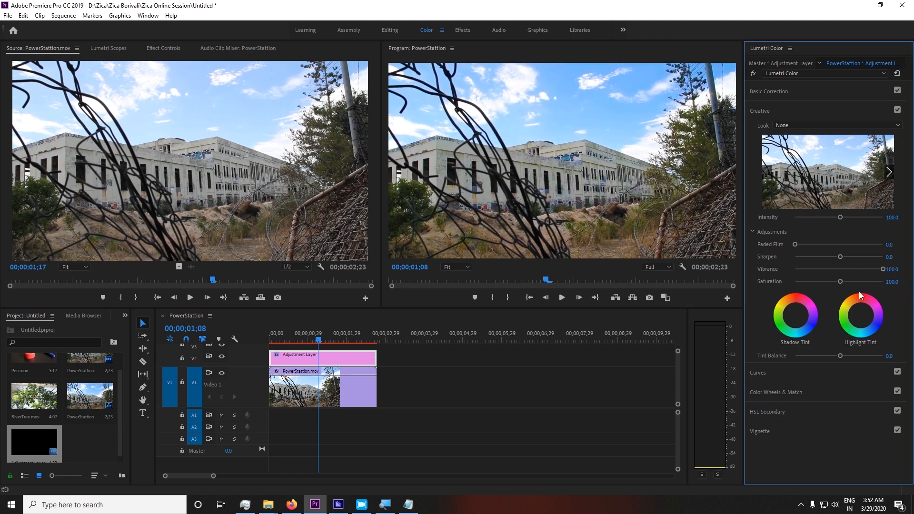
{"action": "key", "text": "grave"}
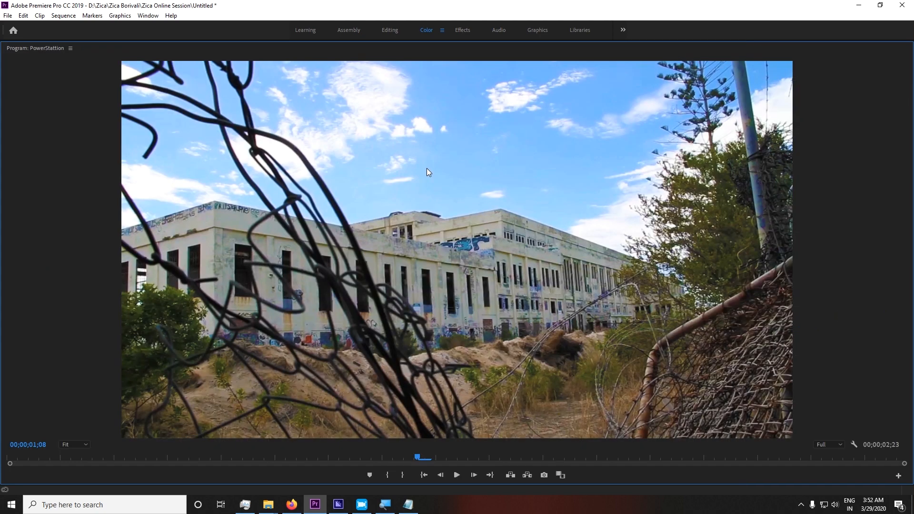
{"action": "key", "text": "grave"}
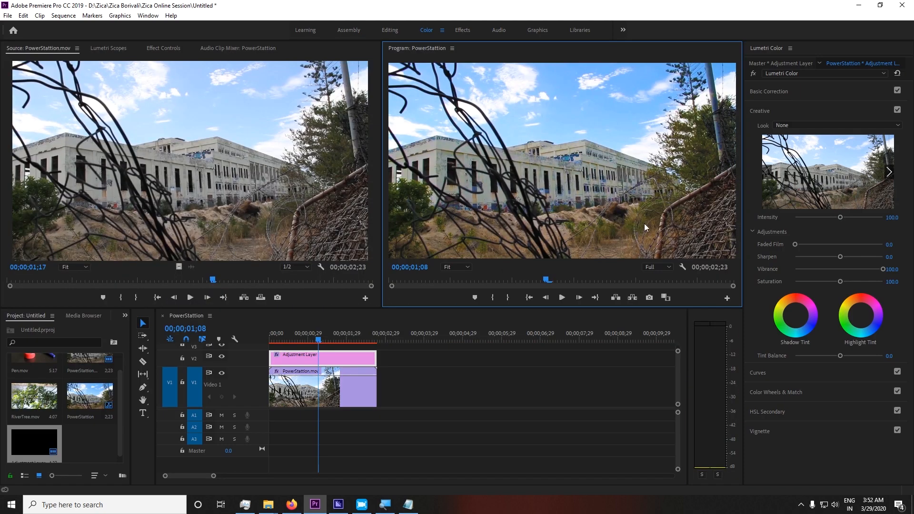
{"action": "key", "text": "ctrl+z"}
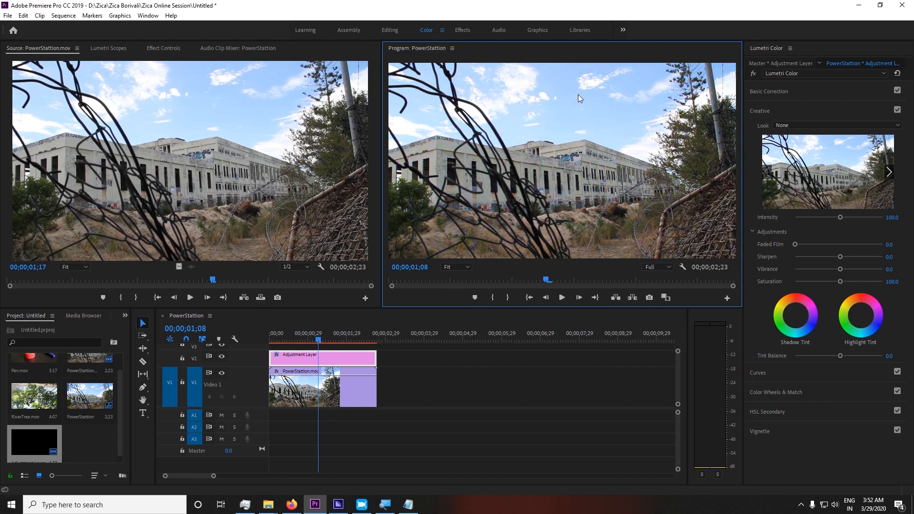
Raise the adjustment layer's Vibrance to 100 again and examine the sky and foliage in the enlarged Program monitor
{"action": "left_click_drag", "start_coordinate": [840, 269], "coordinate": [906, 284]}
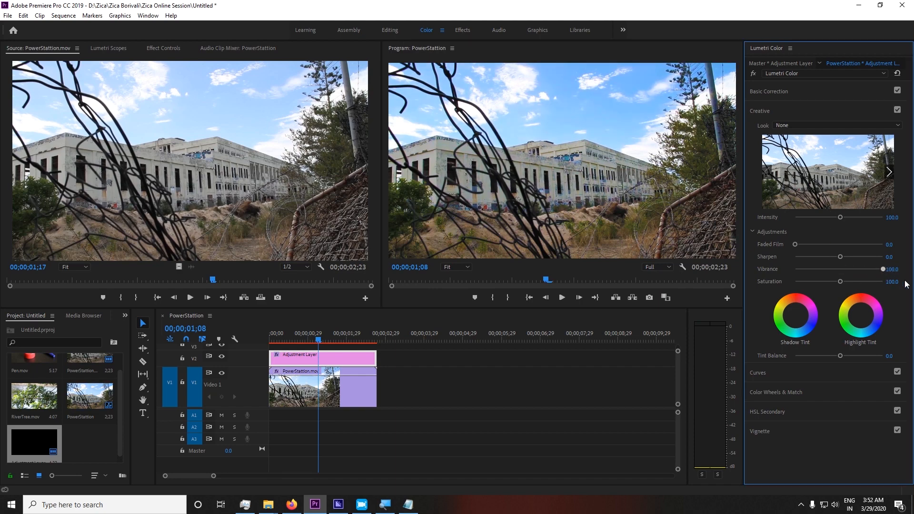
{"action": "key", "text": "grave"}
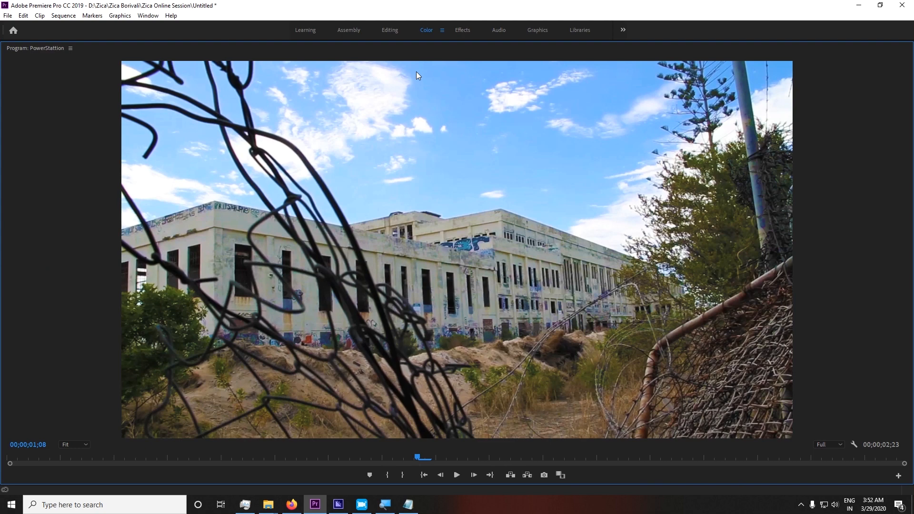
{"action": "key", "text": "grave"}
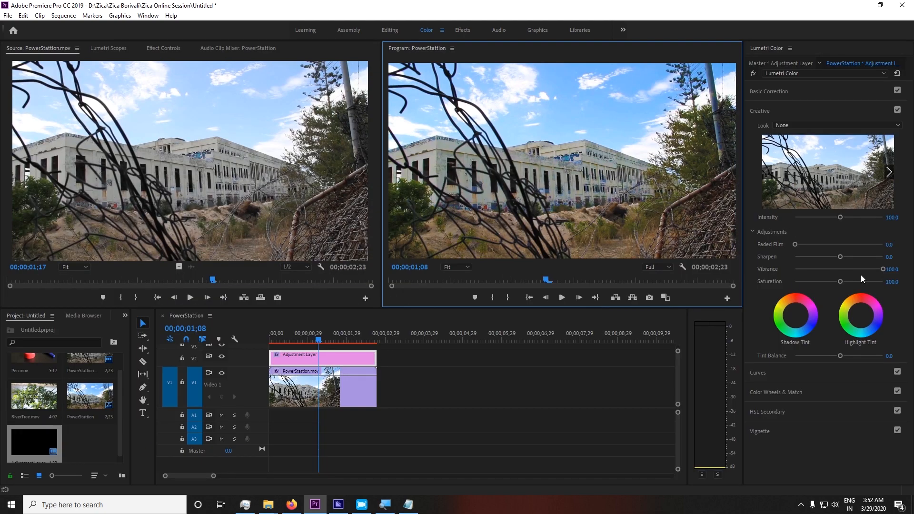
Lower Vibrance to -100 on the adjustment layer and examine the remaining colors in the enlarged Program monitor
{"action": "left_click_drag", "start_coordinate": [840, 282], "coordinate": [778, 280]}
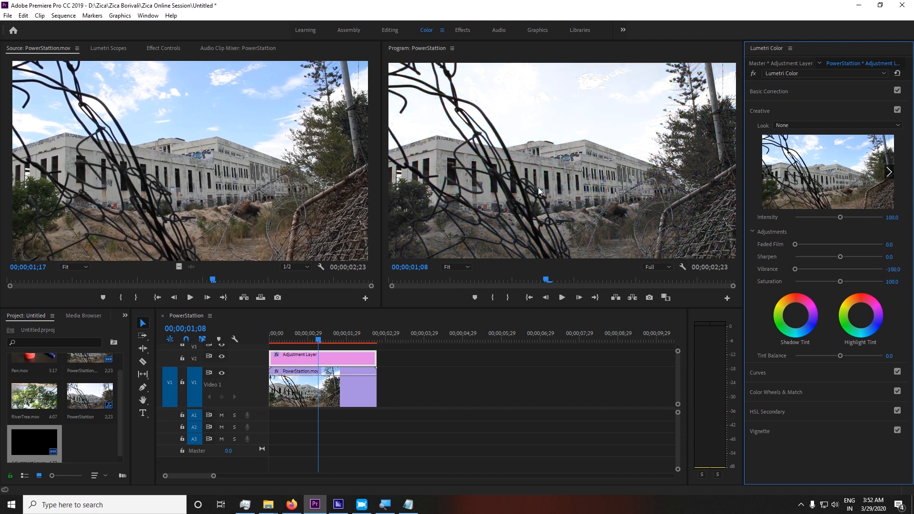
{"action": "key", "text": "grave"}
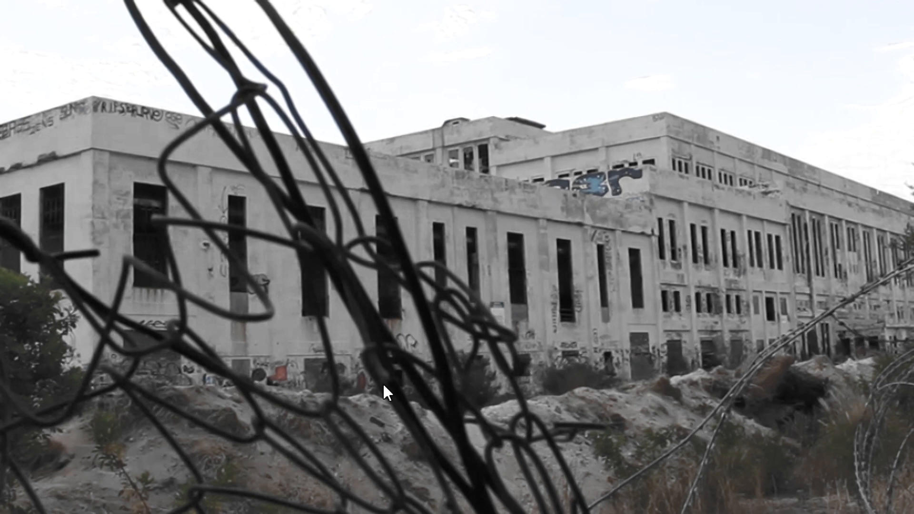
{"action": "key", "text": "super+minus"}
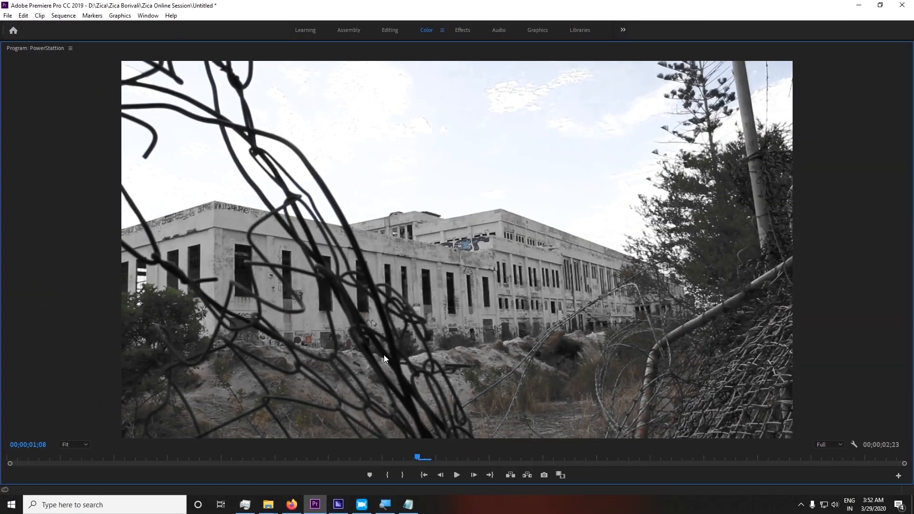
{"action": "key", "text": "grave"}
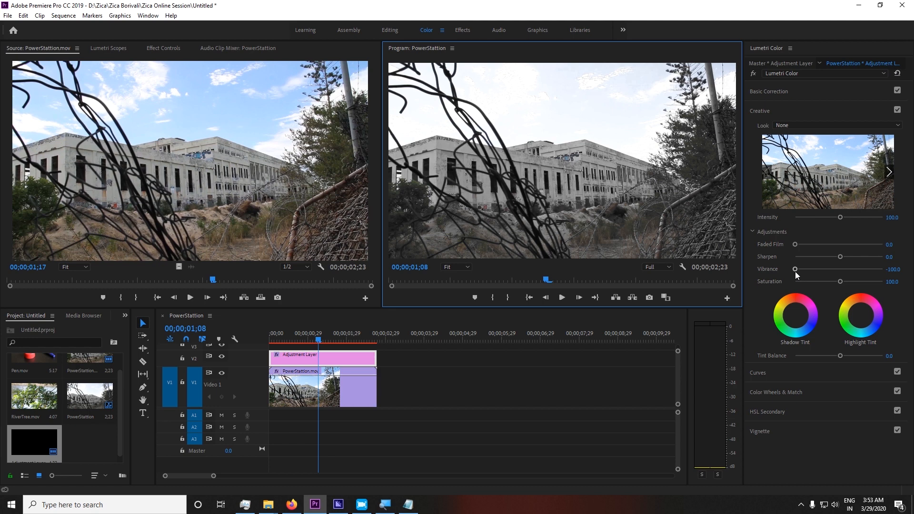
Highlight the 1 in the Notepad Vibrance line, then undo the Vibrance changes on the adjustment layer in Premiere Pro
{"action": "left_click", "coordinate": [408, 504]}
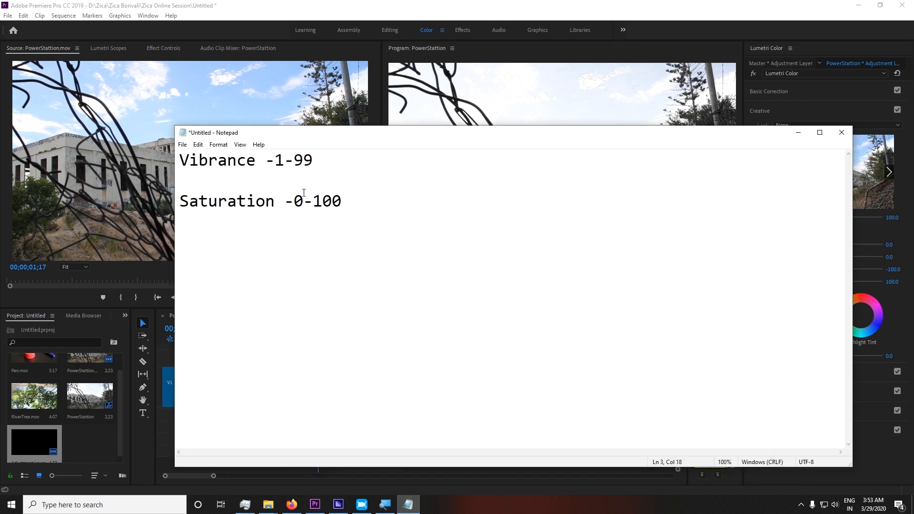
{"action": "left_click_drag", "start_coordinate": [273, 161], "coordinate": [281, 161]}
{"action": "left_click", "coordinate": [798, 132]}
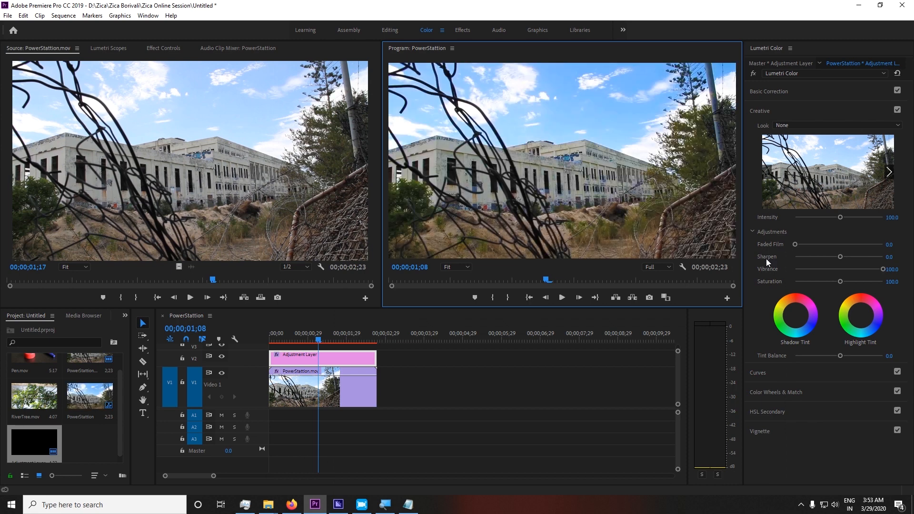
{"action": "key", "text": "ctrl+z"}
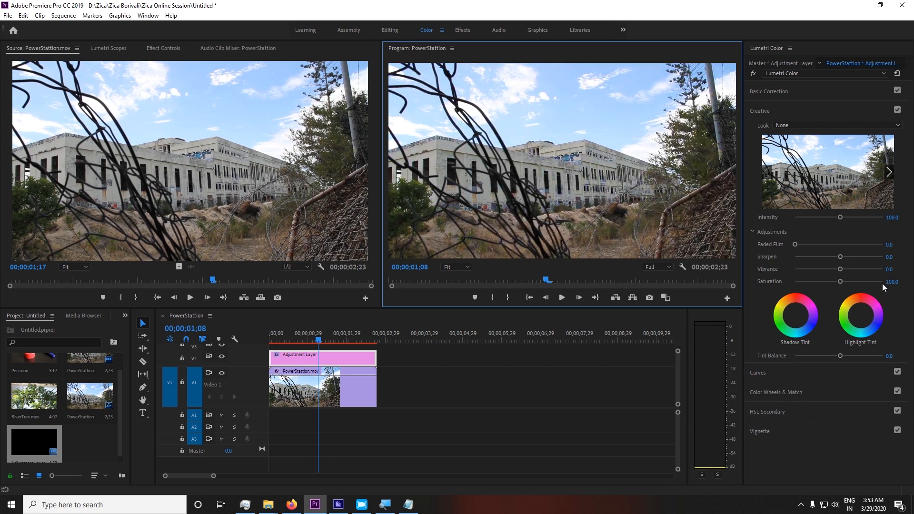
Highlight the 99 in the Notepad Vibrance line and switch back to Premiere Pro
{"action": "key", "text": "alt+Tab"}
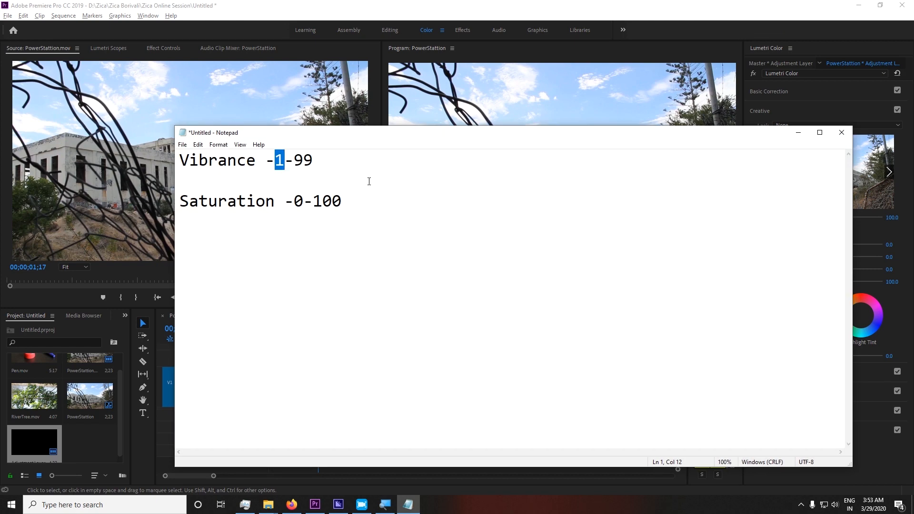
{"action": "left_click_drag", "start_coordinate": [314, 160], "coordinate": [294, 160]}
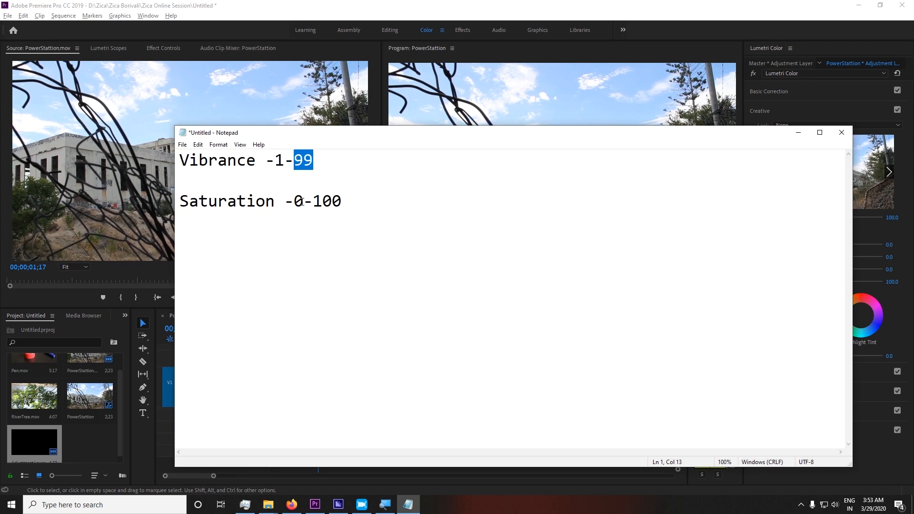
{"action": "key", "text": "alt+Tab"}
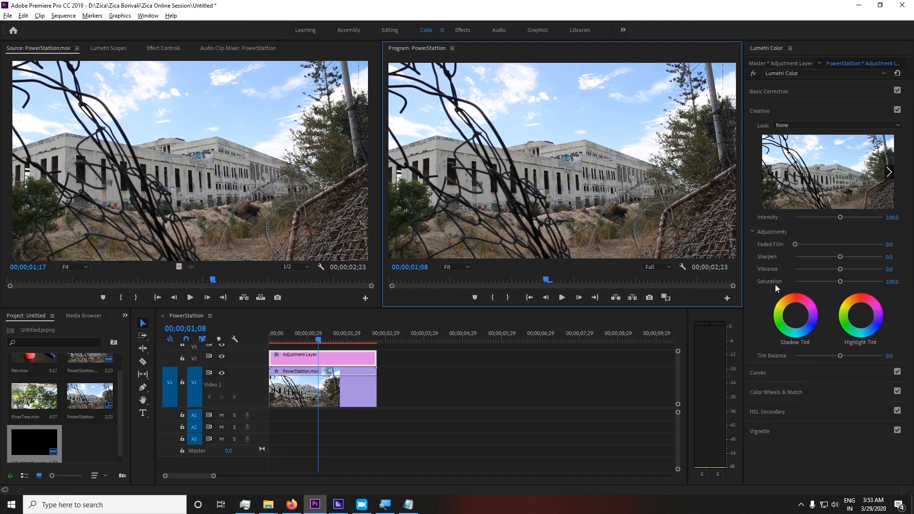
Lower Saturation to 0 on the adjustment layer and examine the image in the enlarged Program monitor
{"action": "left_click_drag", "start_coordinate": [839, 283], "coordinate": [797, 282]}
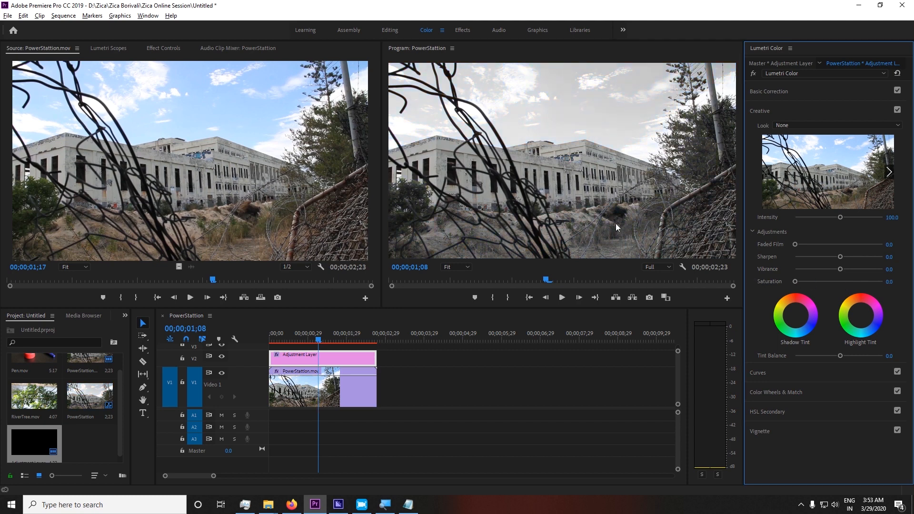
{"action": "key", "text": "grave"}
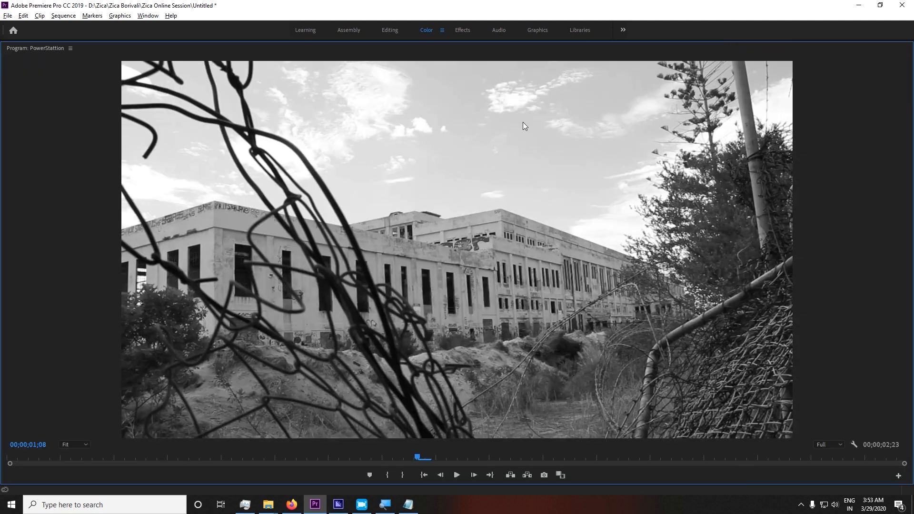
{"action": "key", "text": "grave"}
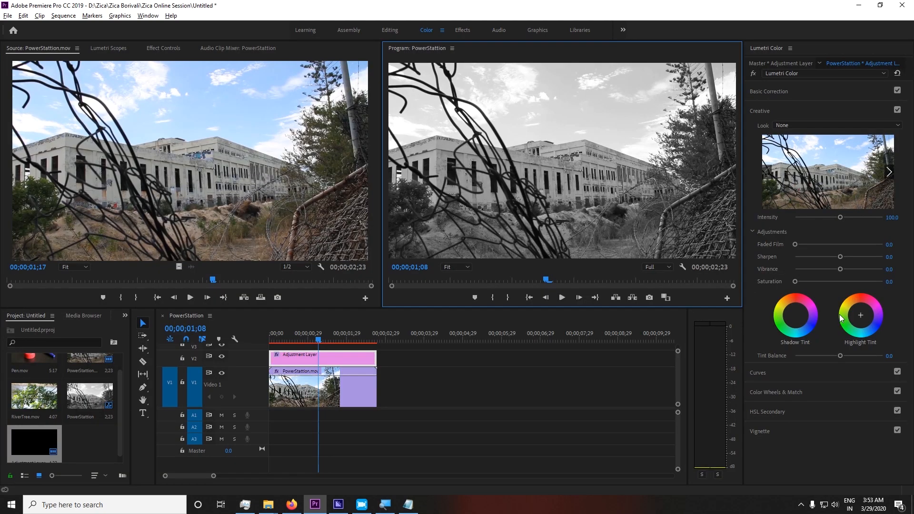
Compare the lower limits in the Notepad notes by highlighting the Vibrance 1 and the Saturation 0
{"action": "key", "text": "alt+Tab"}
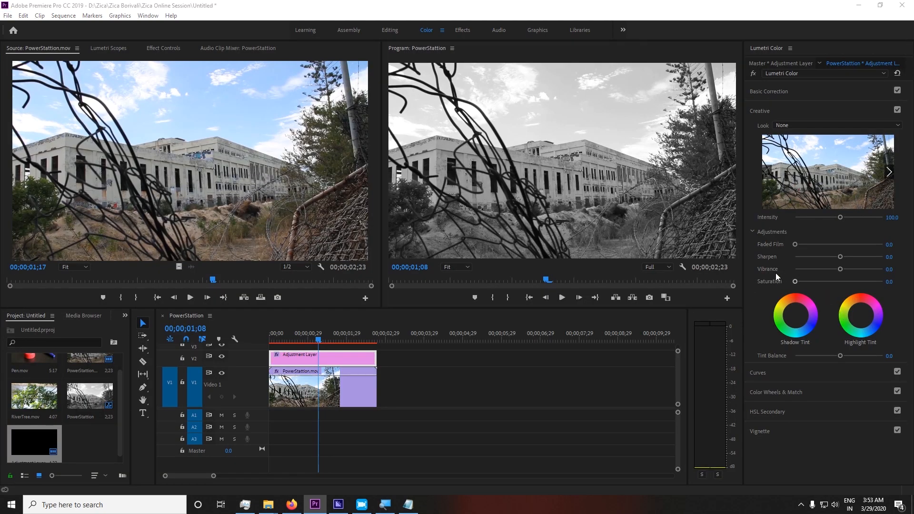
{"action": "left_click_drag", "start_coordinate": [285, 161], "coordinate": [277, 163]}
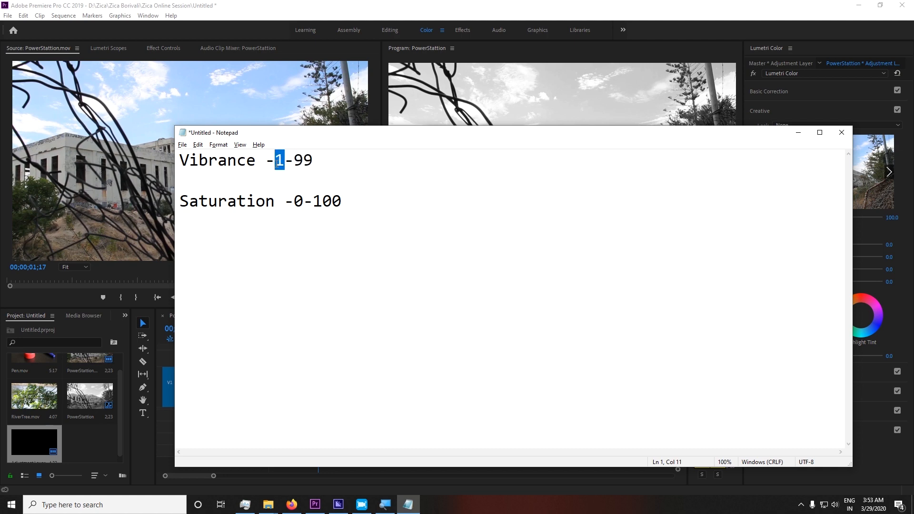
{"action": "left_click_drag", "start_coordinate": [302, 200], "coordinate": [294, 200]}
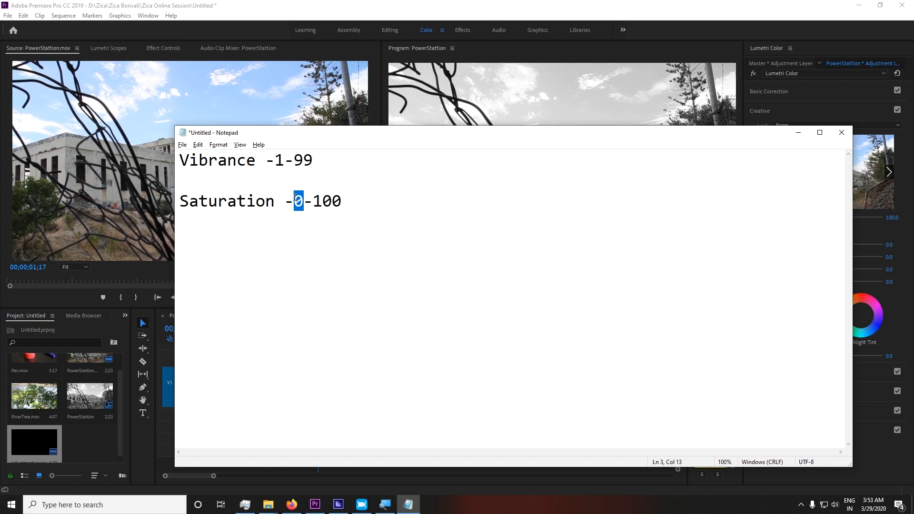
Raise Vibrance to 100 on the PowerStattion.mov master clip, and undo the change
{"action": "left_click", "coordinate": [249, 100]}
{"action": "key", "text": "alt+Tab"}
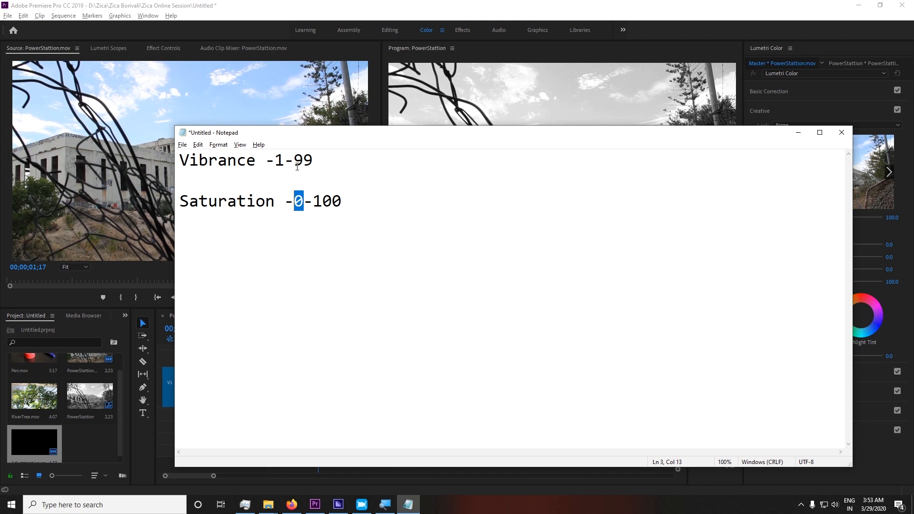
{"action": "key", "text": "alt+Tab"}
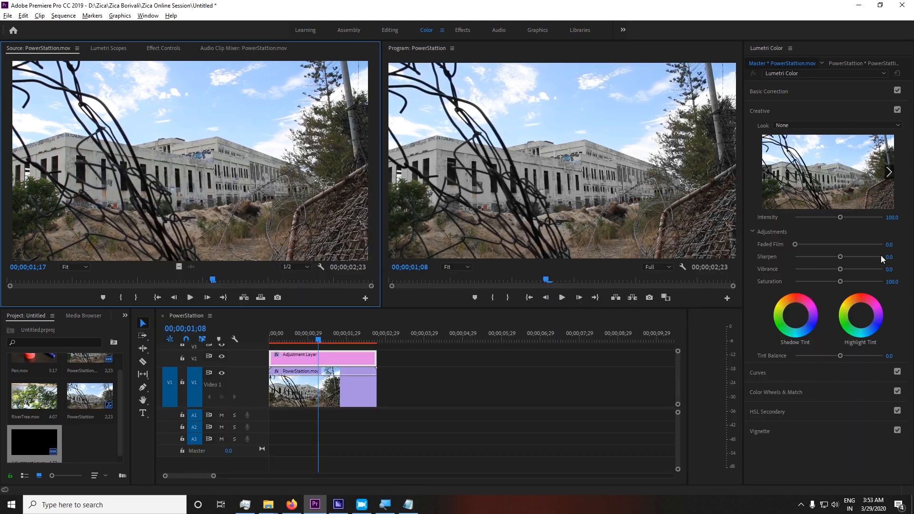
{"action": "left_click_drag", "start_coordinate": [841, 269], "coordinate": [898, 277]}
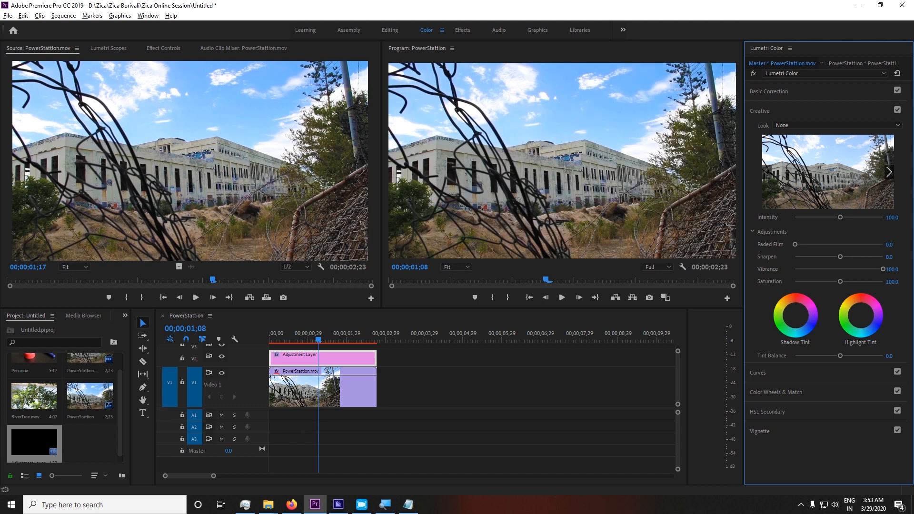
{"action": "key", "text": "ctrl+z"}
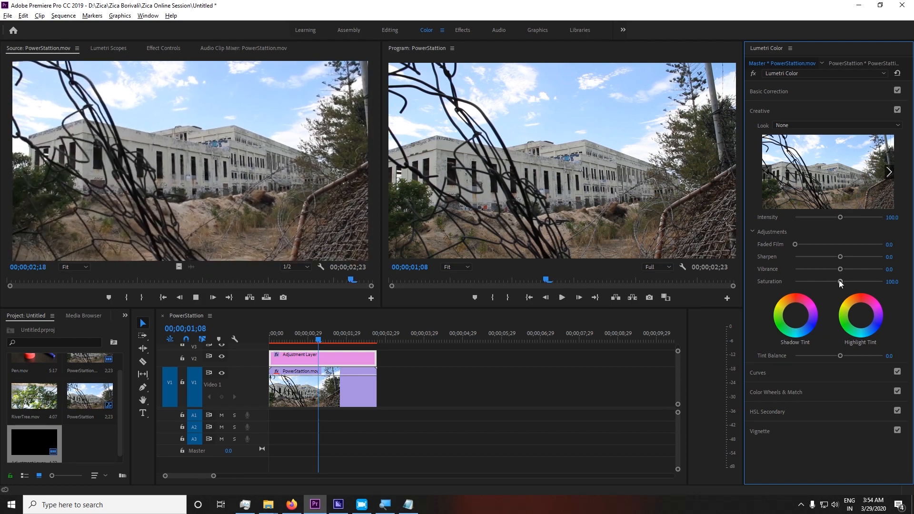
Raise the adjustment layer's Saturation to 200 with the playhead at 00;00;01;05, and reselect the layer on V2
{"action": "left_click_drag", "start_coordinate": [319, 338], "coordinate": [315, 338]}
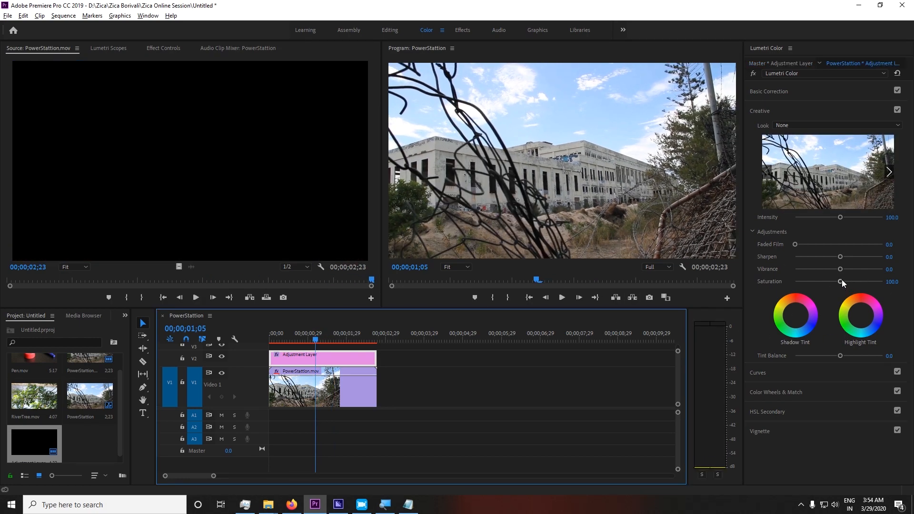
{"action": "left_click_drag", "start_coordinate": [840, 282], "coordinate": [906, 289]}
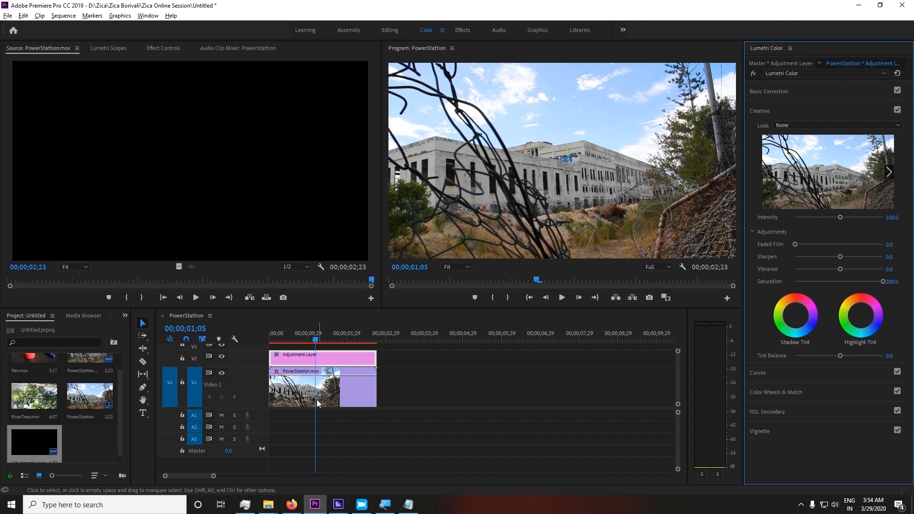
{"action": "left_click", "coordinate": [340, 352]}
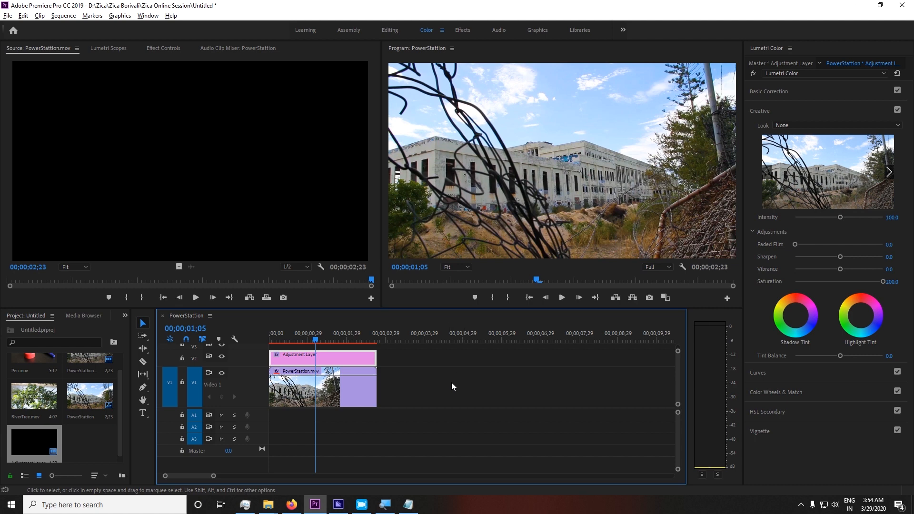
{"action": "left_click", "coordinate": [443, 391]}
{"action": "left_click", "coordinate": [360, 385]}
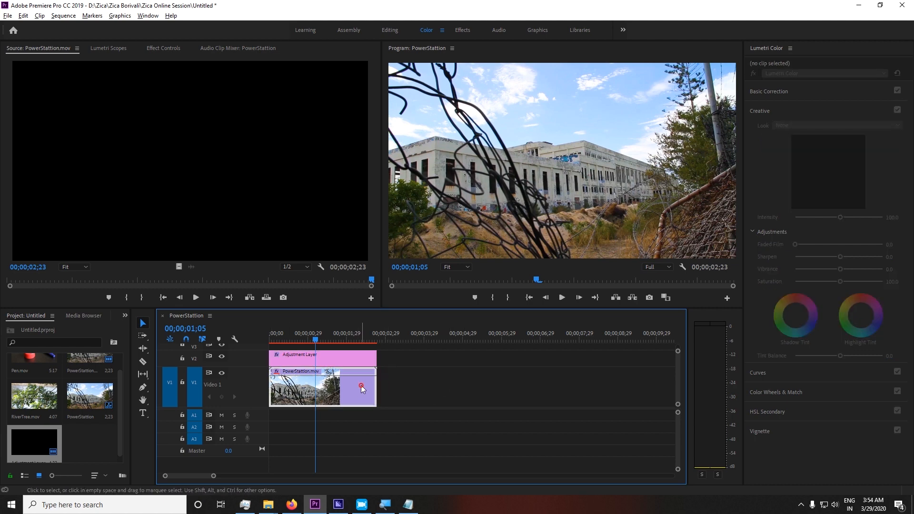
{"action": "left_click", "coordinate": [364, 358]}
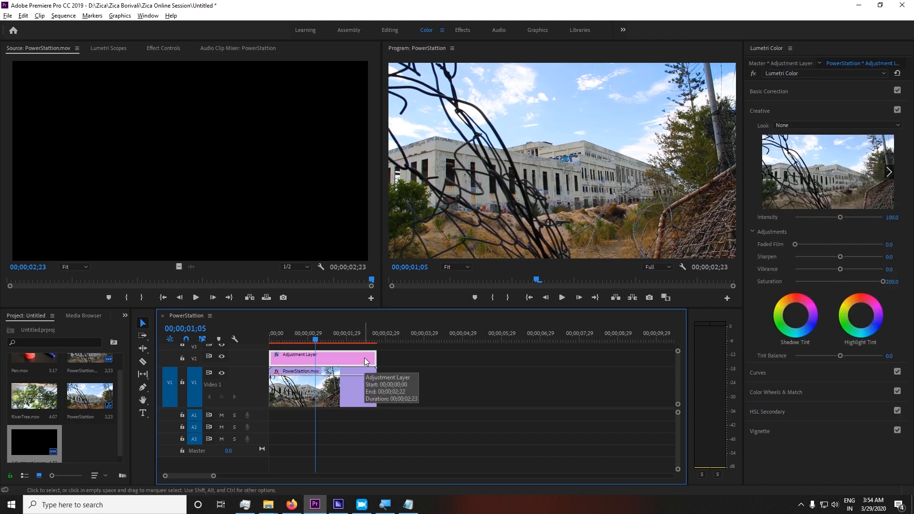
Sweep the adjustment layer's Creative Saturation down below 100 and back up to 200
{"action": "left_click_drag", "start_coordinate": [883, 282], "coordinate": [902, 279]}
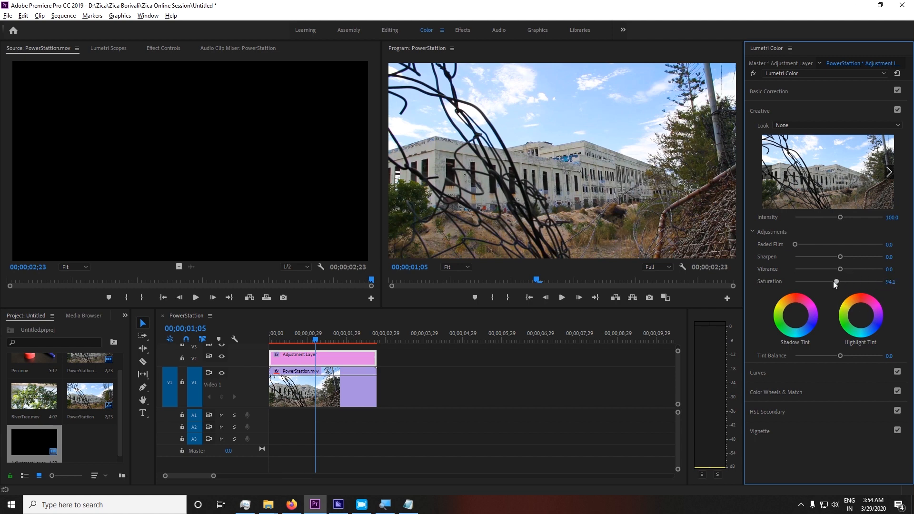
{"action": "left_click_drag", "start_coordinate": [810, 281], "coordinate": [893, 272]}
Open PowerStattion.mov in the Source monitor at 00;00;00;23 and raise its master clip Vibrance to 100
{"action": "scroll", "coordinate": [82, 428], "scroll_direction": "up", "scroll_amount": 1}
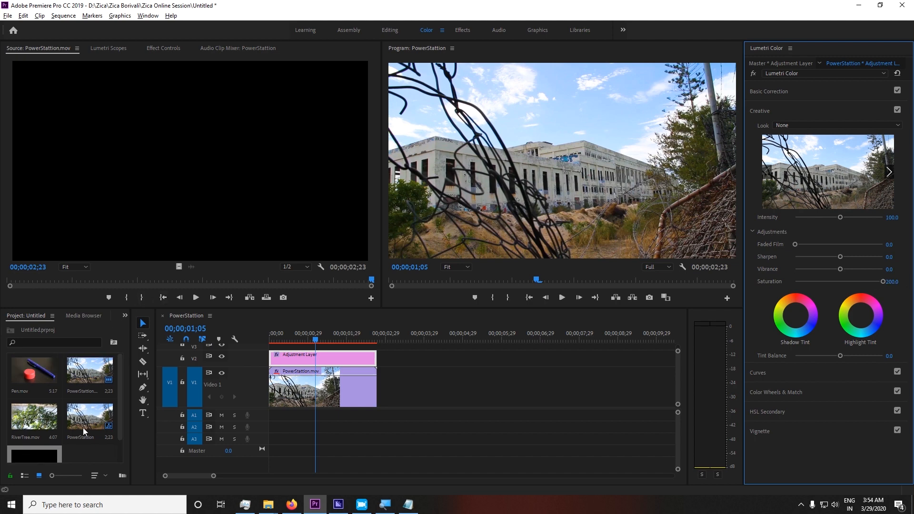
{"action": "double_click", "coordinate": [92, 381]}
{"action": "left_click_drag", "start_coordinate": [169, 283], "coordinate": [111, 273]}
{"action": "left_click", "coordinate": [98, 373]}
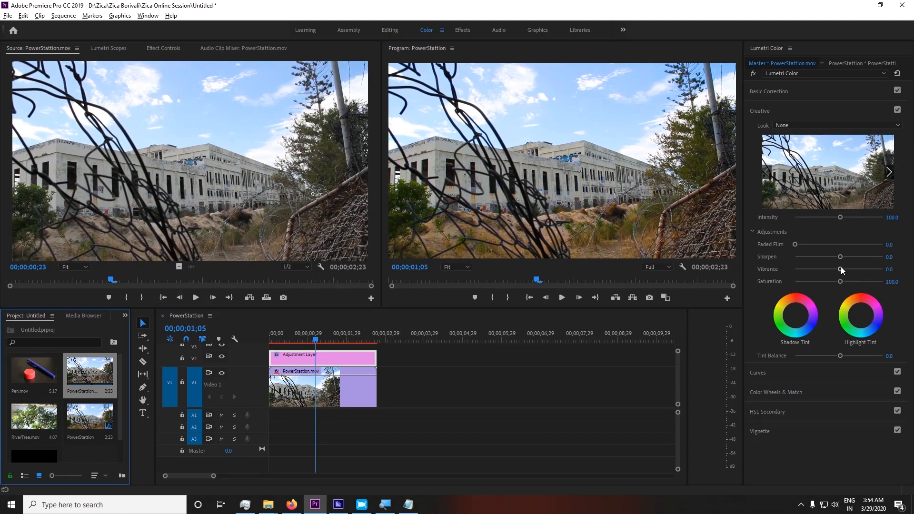
{"action": "left_click_drag", "start_coordinate": [840, 269], "coordinate": [885, 270]}
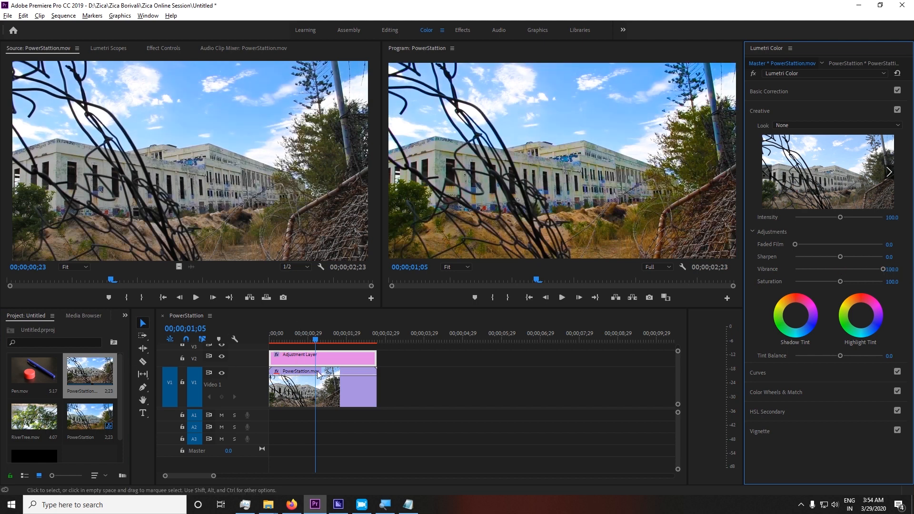
Select the adjustment layer and enlarge the Source and Program monitors to compare the two images
{"action": "left_click", "coordinate": [358, 355]}
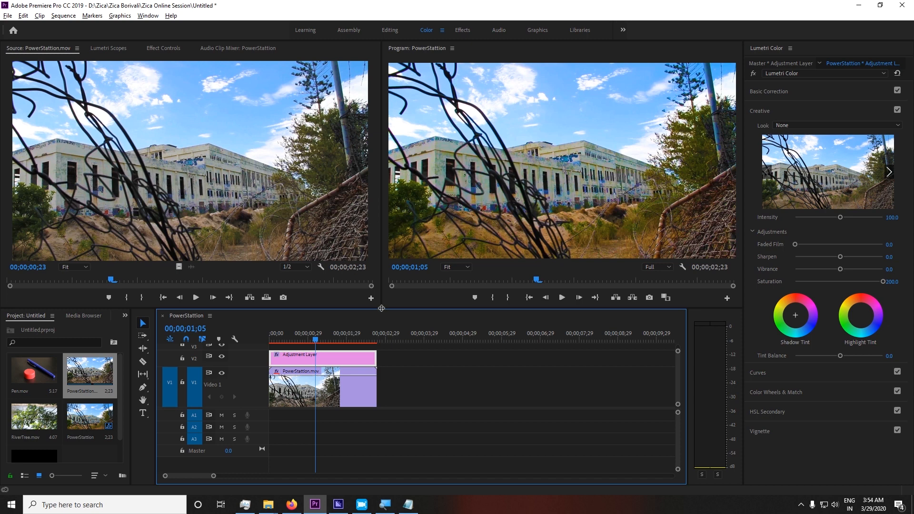
{"action": "left_click_drag", "start_coordinate": [383, 310], "coordinate": [385, 403]}
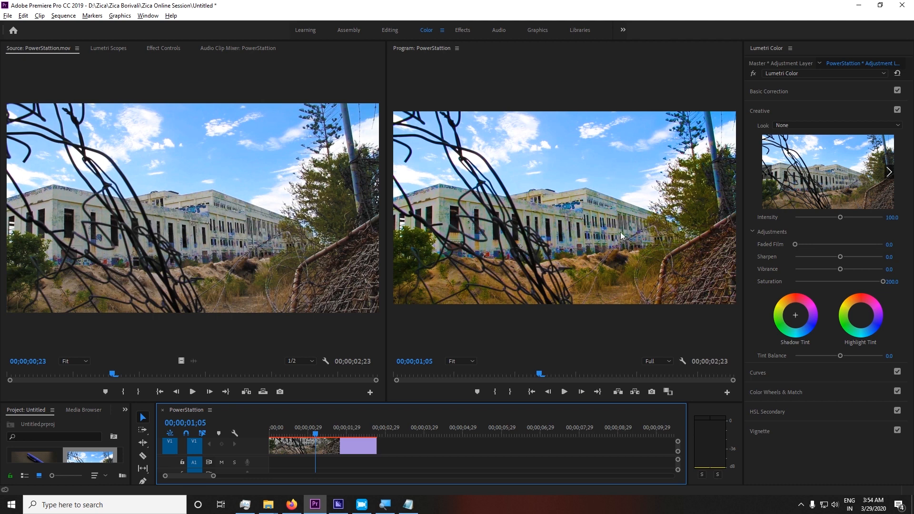
Compare the limits in the Notepad notes by highlighting the Vibrance 1 and 99 and the Saturation 100
{"action": "key", "text": "alt+Tab"}
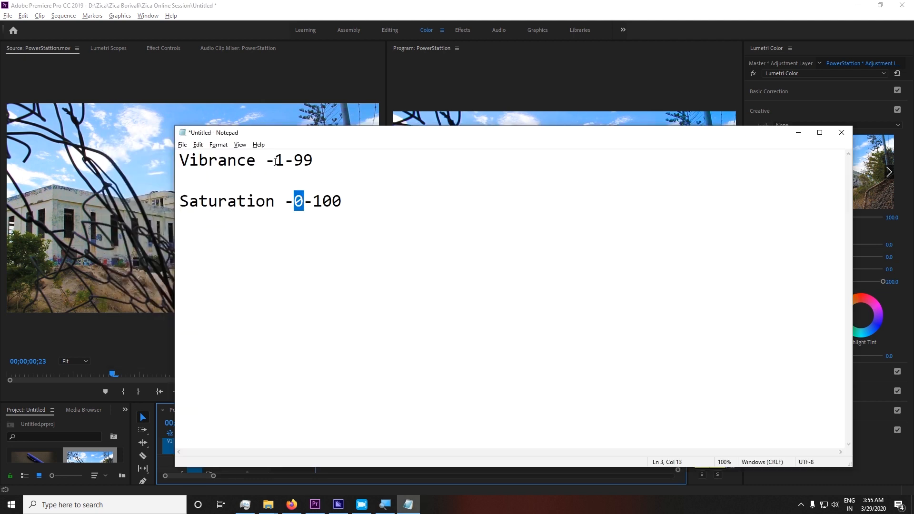
{"action": "left_click_drag", "start_coordinate": [278, 163], "coordinate": [282, 165]}
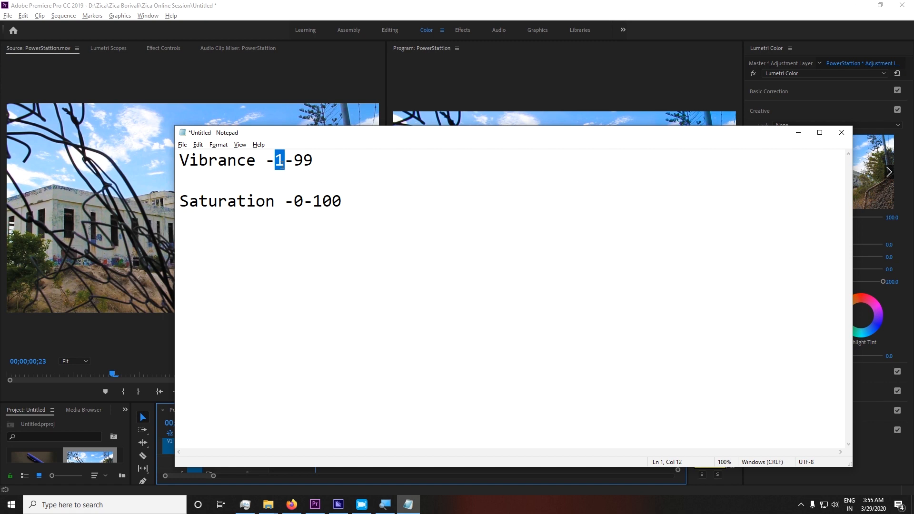
{"action": "left_click_drag", "start_coordinate": [294, 164], "coordinate": [314, 164]}
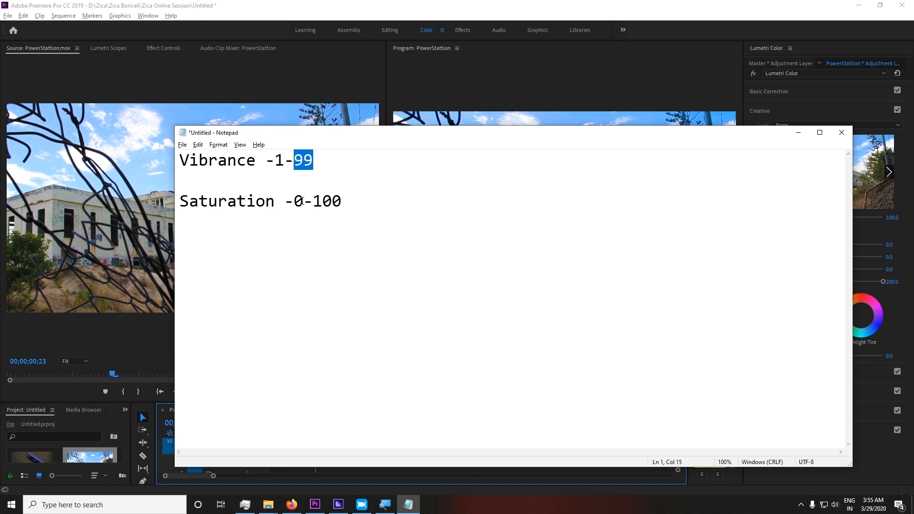
{"action": "left_click_drag", "start_coordinate": [302, 201], "coordinate": [340, 207]}
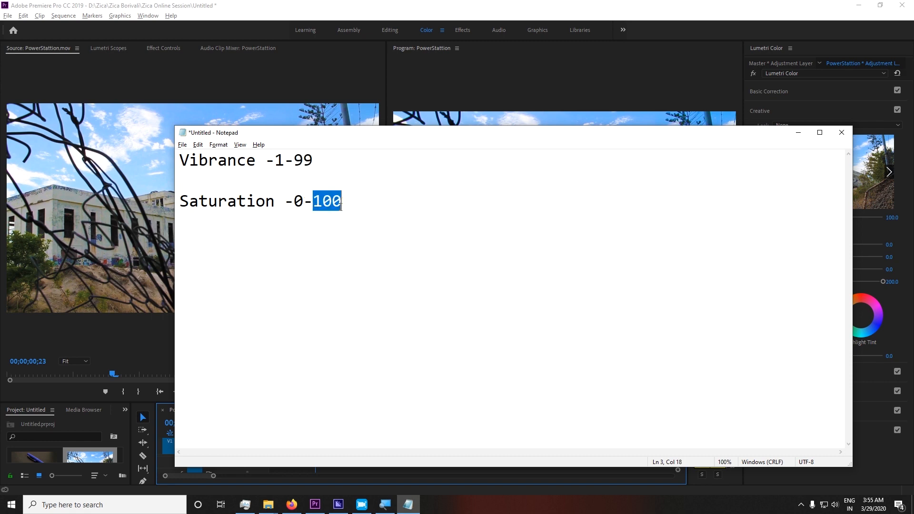
{"action": "left_click", "coordinate": [798, 135]}
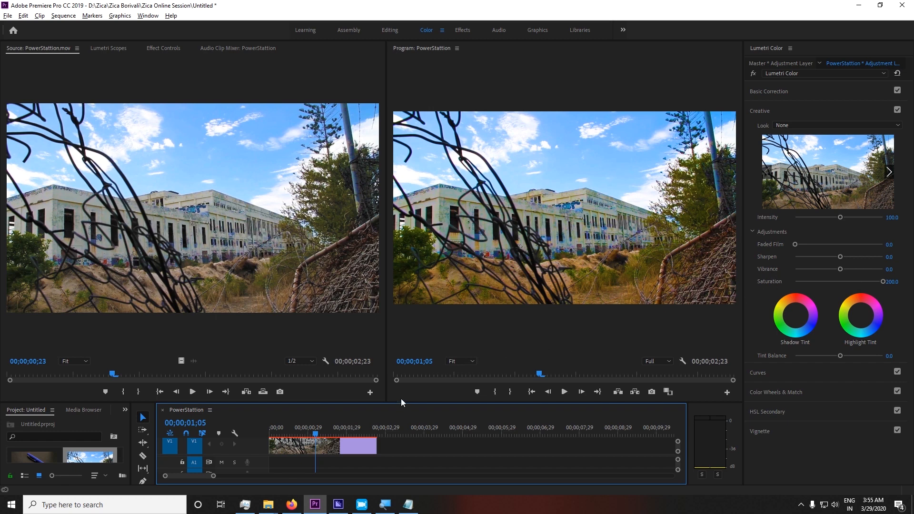
Restore the timeline's height, and set the adjustment layer's Creative Saturation to 0 and back to 100
{"action": "left_click_drag", "start_coordinate": [410, 403], "coordinate": [412, 291]}
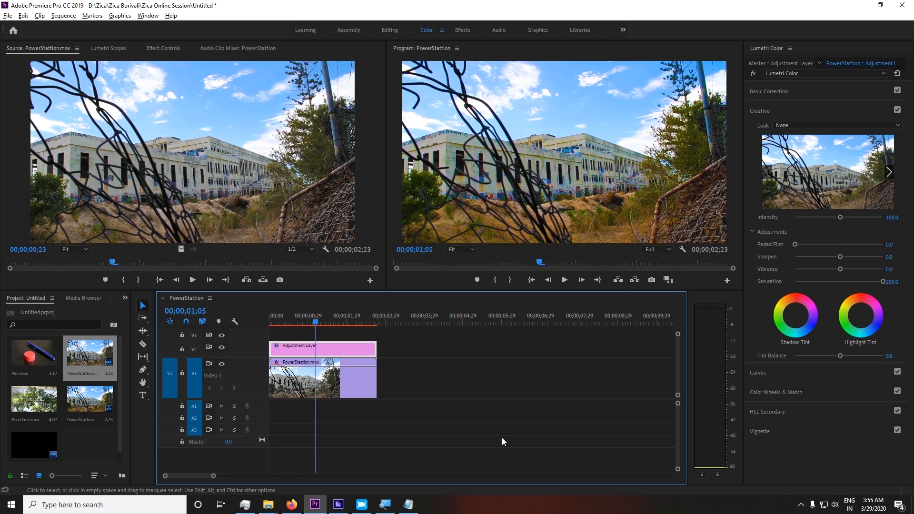
{"action": "left_click", "coordinate": [510, 381]}
{"action": "left_click", "coordinate": [370, 356]}
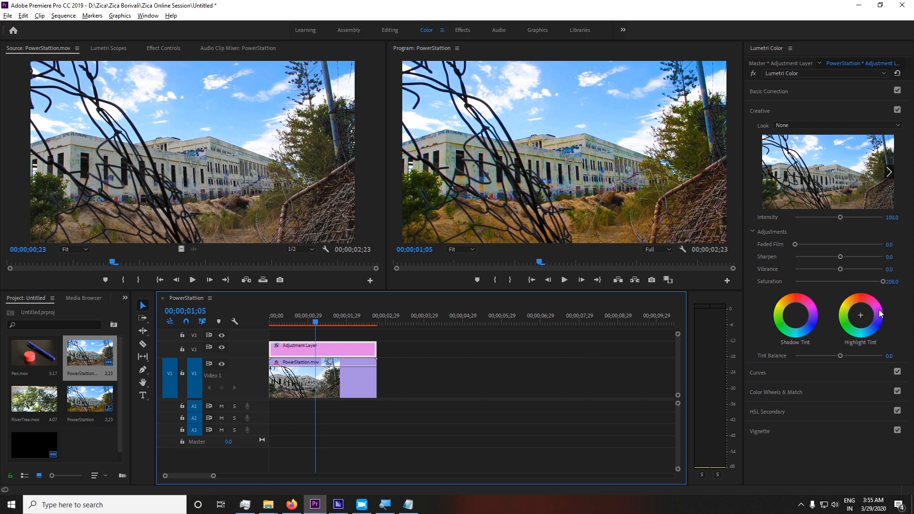
{"action": "left_click", "coordinate": [895, 287]}
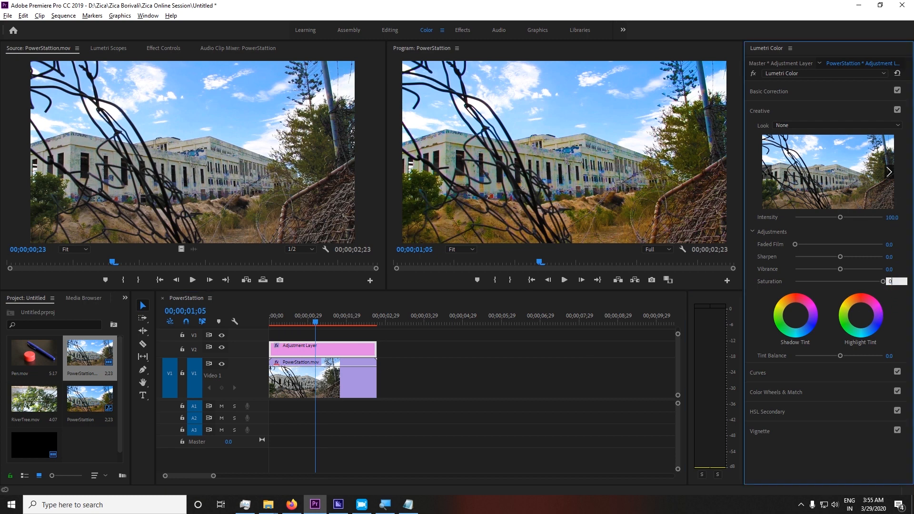
{"action": "type", "text": "0"}
{"action": "key", "text": "Return"}
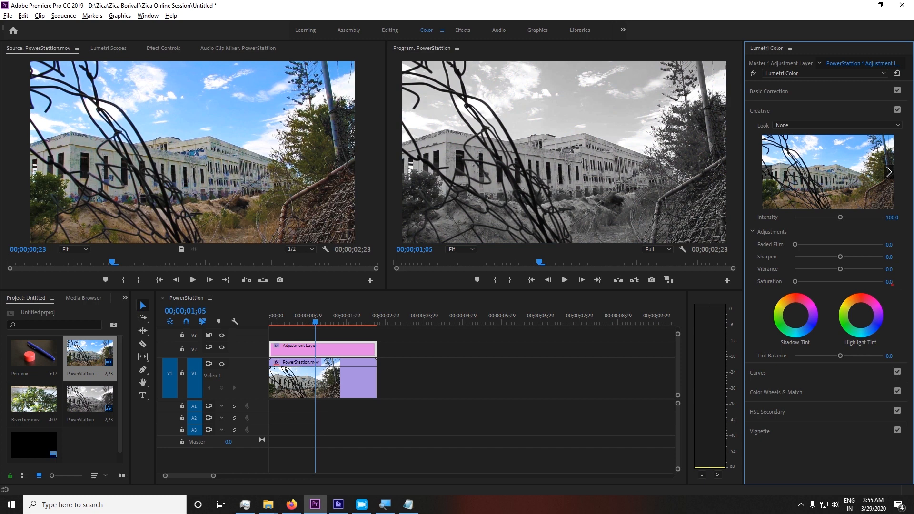
{"action": "left_click", "coordinate": [898, 286]}
{"action": "type", "text": "100"}
{"action": "key", "text": "Return"}
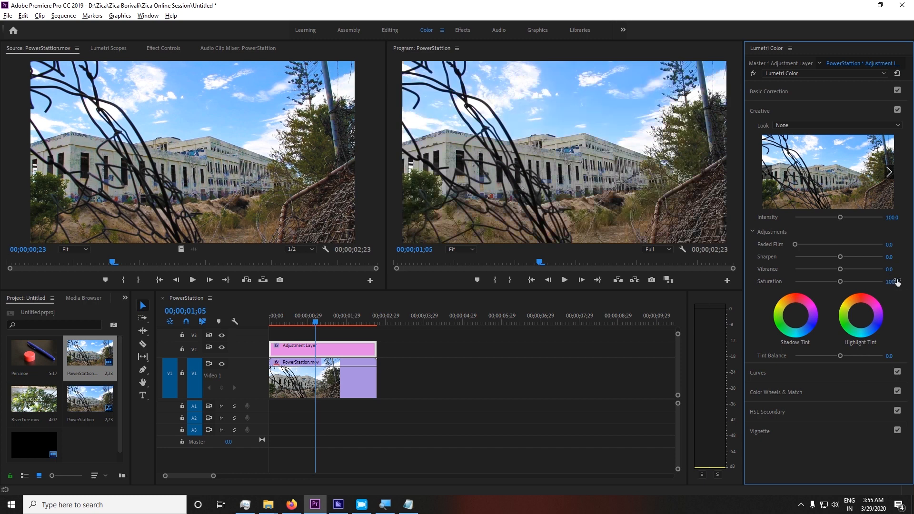
Raise the White Balance Tint to 100 in the adjustment layer's Basic Correction, and undo the change
{"action": "left_click", "coordinate": [518, 443]}
{"action": "left_click", "coordinate": [363, 354]}
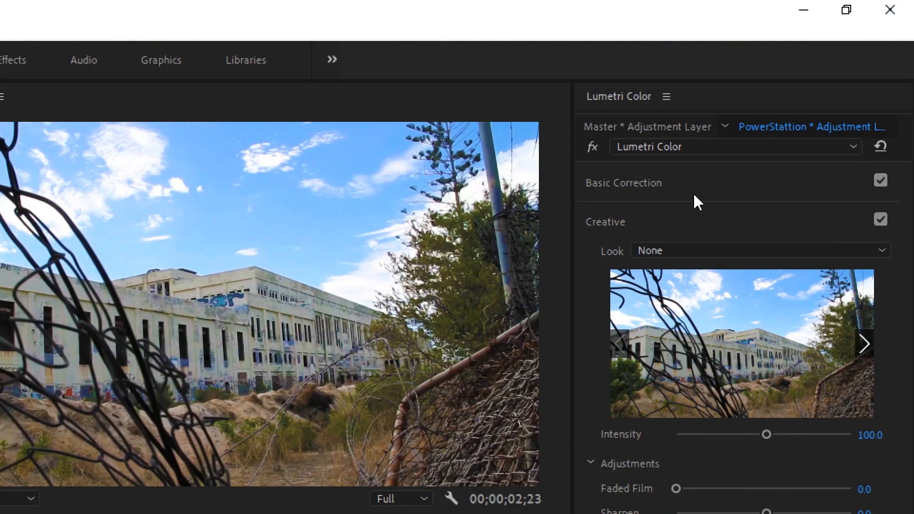
{"action": "left_click", "coordinate": [694, 190]}
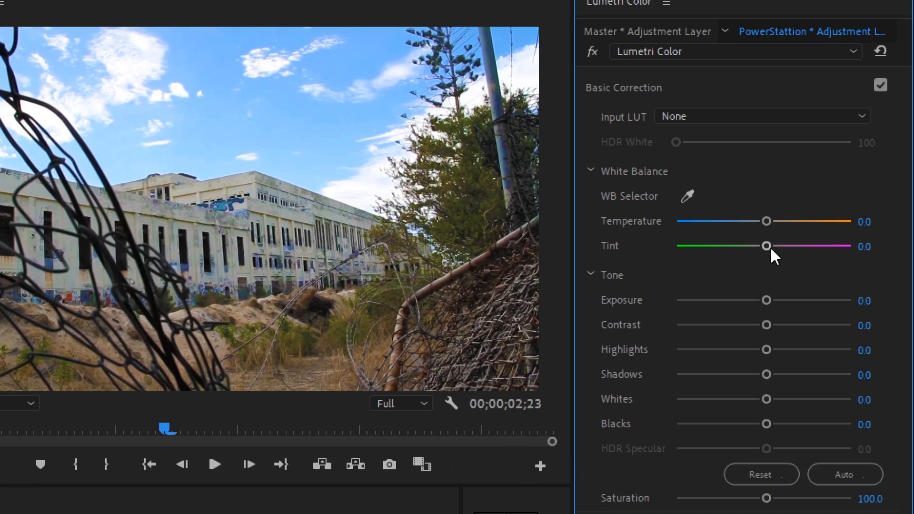
{"action": "left_click_drag", "start_coordinate": [765, 245], "coordinate": [883, 236]}
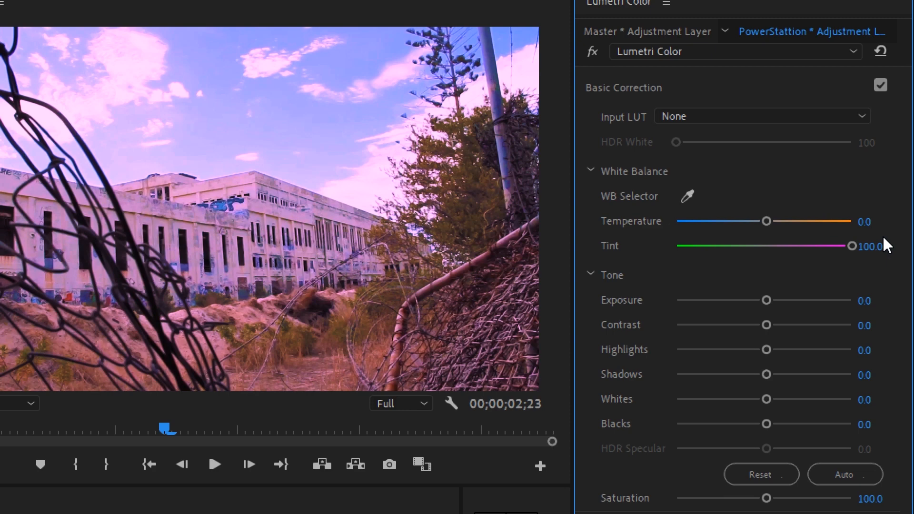
{"action": "key", "text": "ctrl+z"}
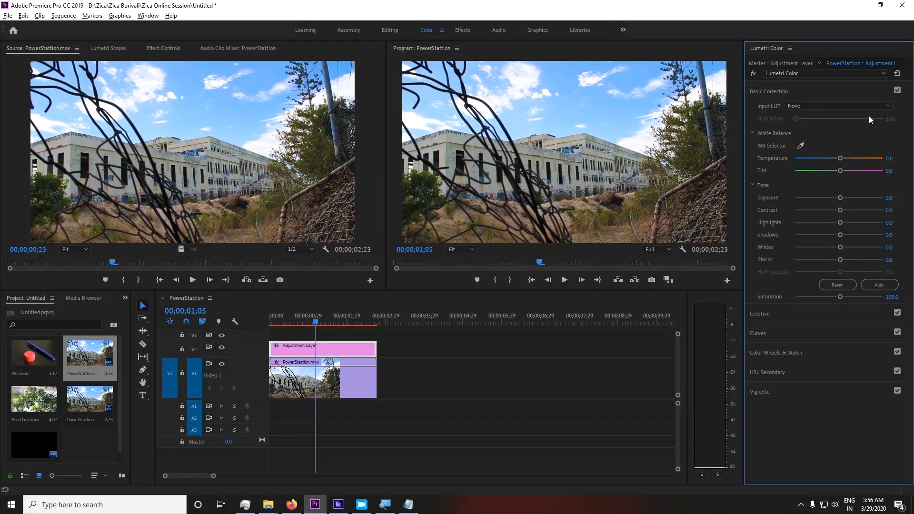
Reopen the Creative section and move the adjustment layer's Shadow Tint around the wheel, including toward green
{"action": "left_click", "coordinate": [818, 91]}
{"action": "left_click", "coordinate": [801, 111]}
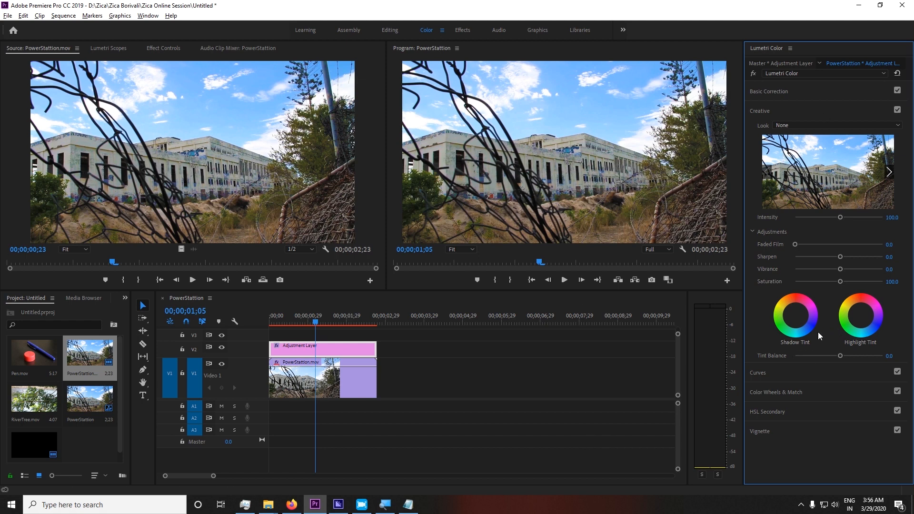
{"action": "left_click", "coordinate": [799, 314]}
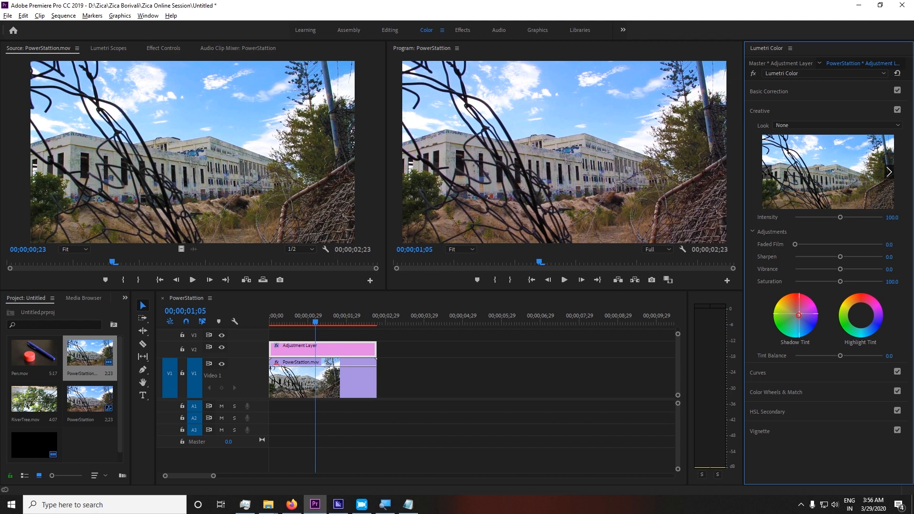
{"action": "left_click_drag", "start_coordinate": [799, 315], "coordinate": [781, 324]}
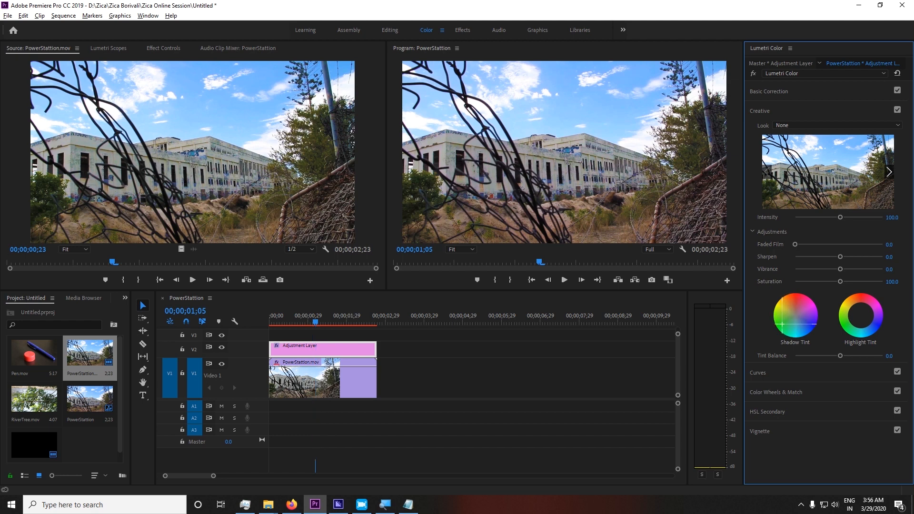
Shift the adjustment layer's Highlight Tint toward magenta, and undo the change
{"action": "left_click", "coordinate": [358, 364]}
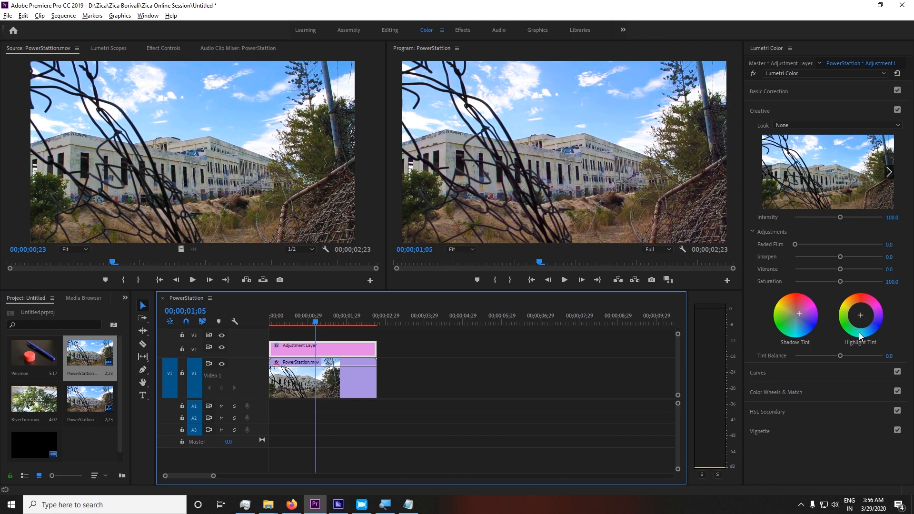
{"action": "left_click", "coordinate": [860, 315]}
{"action": "left_click_drag", "start_coordinate": [861, 315], "coordinate": [875, 306]}
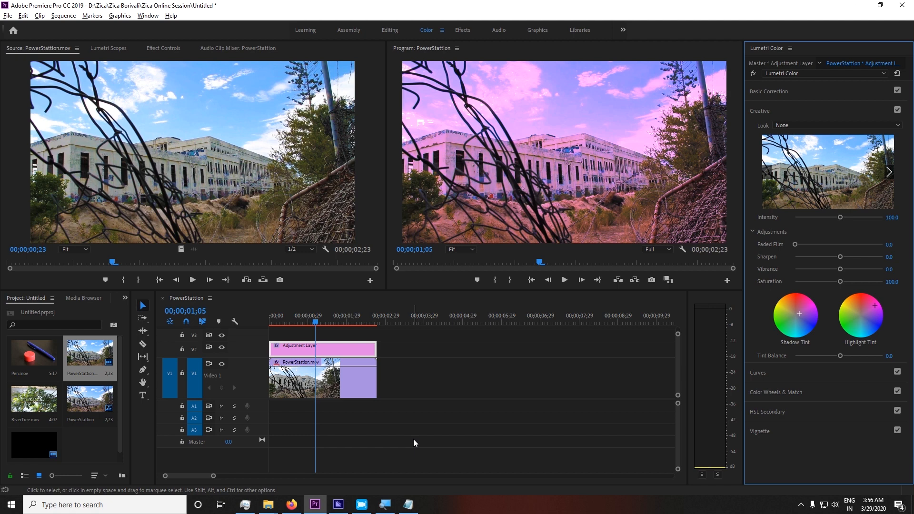
{"action": "key", "text": "ctrl+z"}
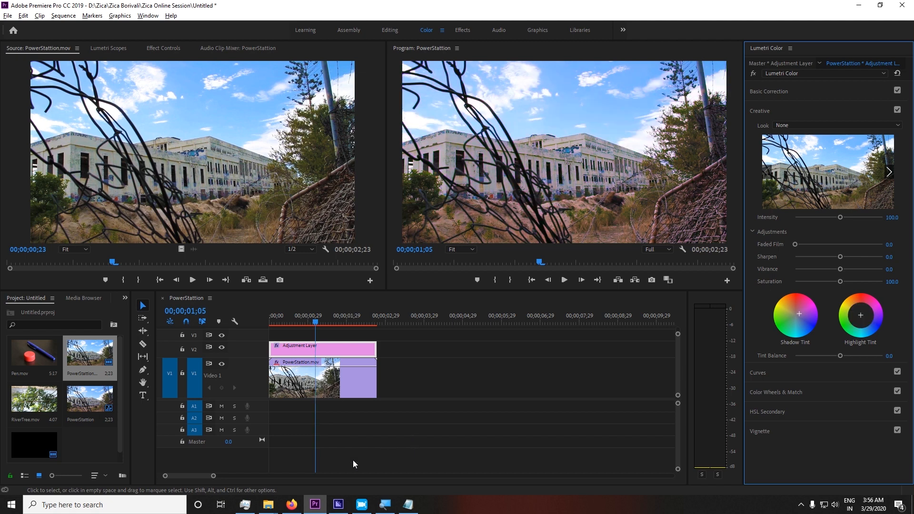
Move the sequence playhead to 00;00;00;00 and examine the PowerStattion.mov master clip in the enlarged Source monitor
{"action": "left_click", "coordinate": [101, 449]}
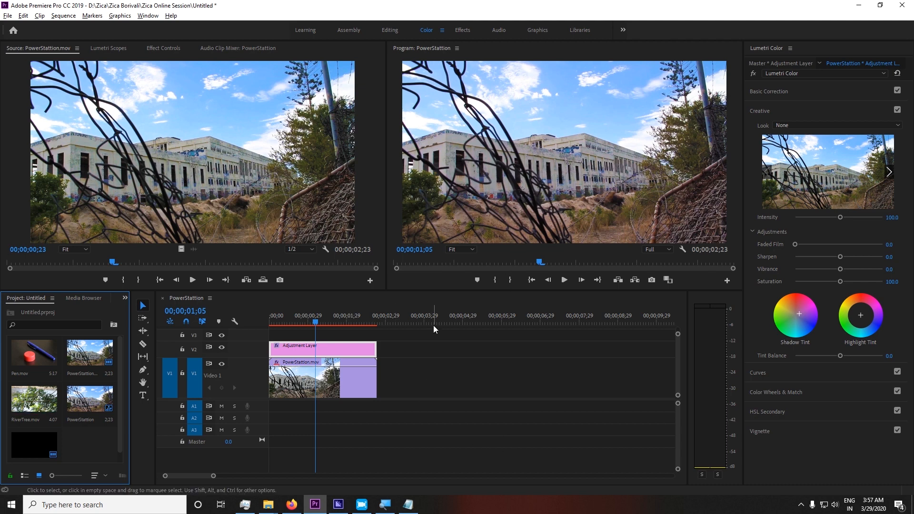
{"action": "left_click", "coordinate": [228, 172]}
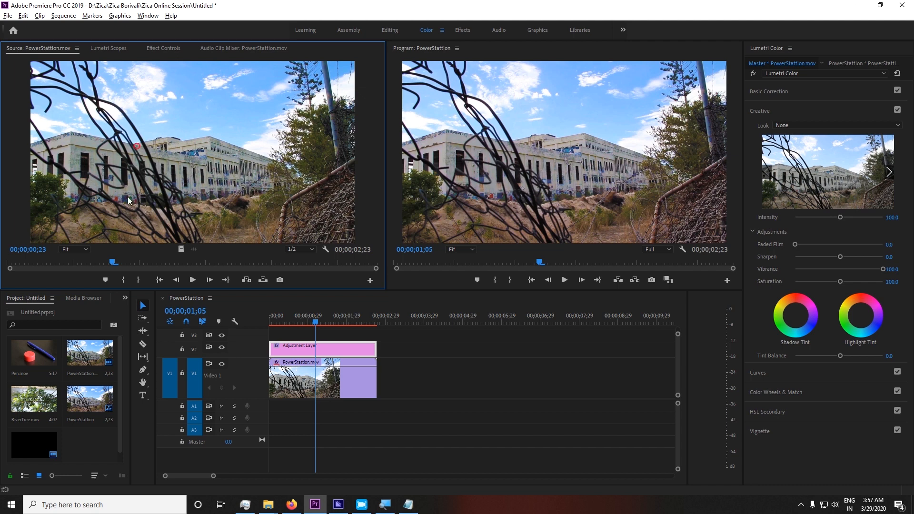
{"action": "left_click", "coordinate": [108, 361]}
{"action": "left_click", "coordinate": [199, 205]}
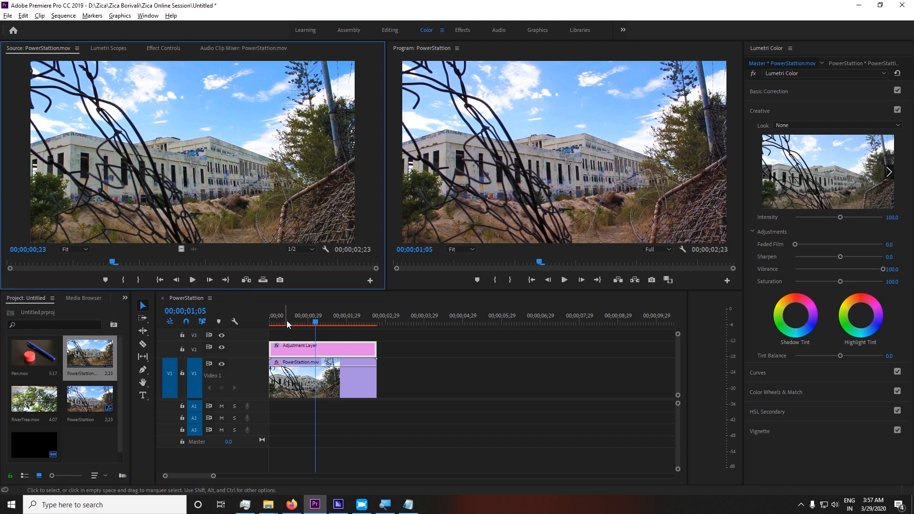
{"action": "left_click_drag", "start_coordinate": [287, 321], "coordinate": [162, 315]}
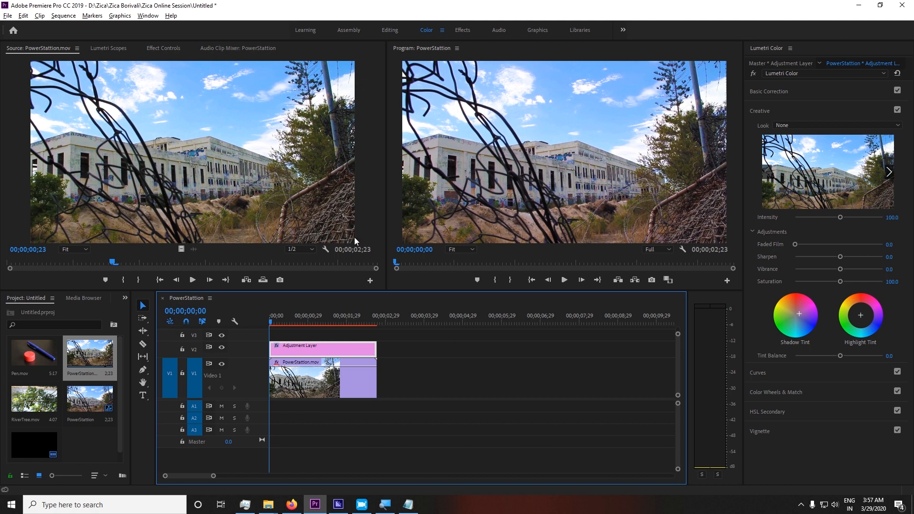
{"action": "key", "text": "grave"}
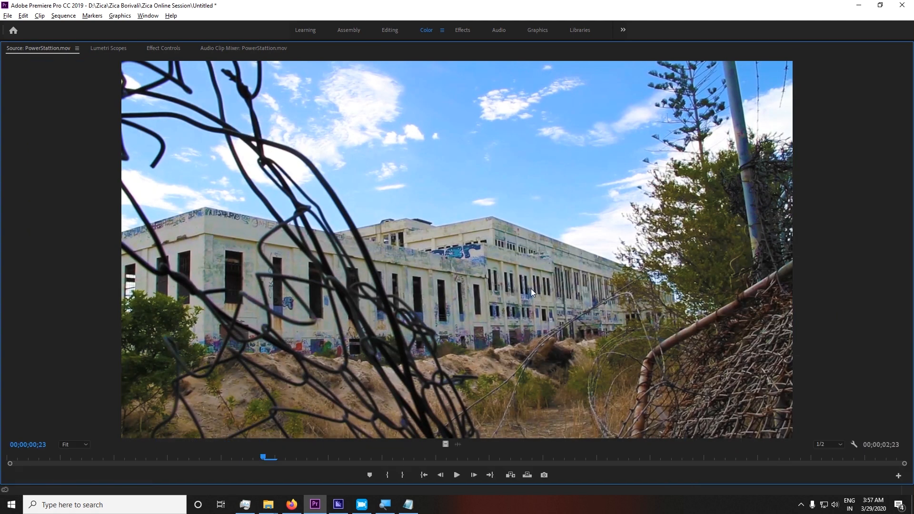
{"action": "key", "text": "grave"}
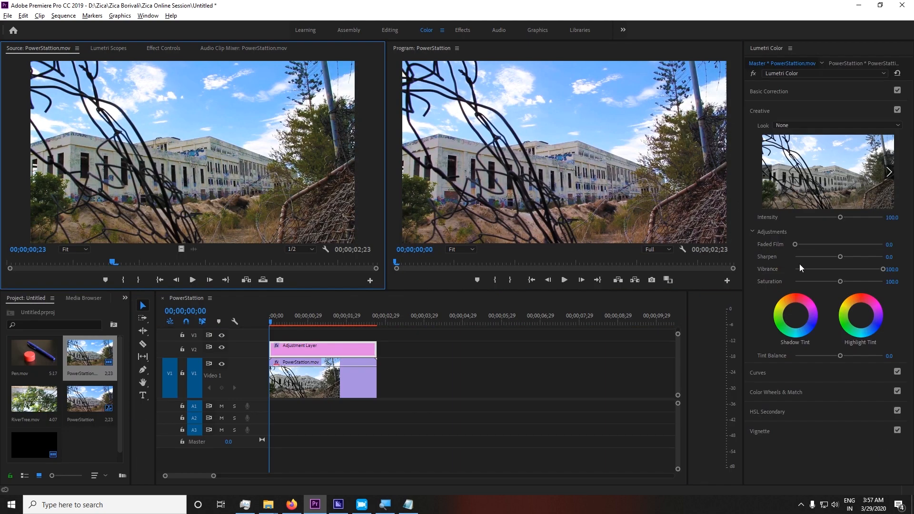
Shift the adjustment layer's Shadow Tint toward green near the wheel's edge
{"action": "left_click", "coordinate": [331, 352]}
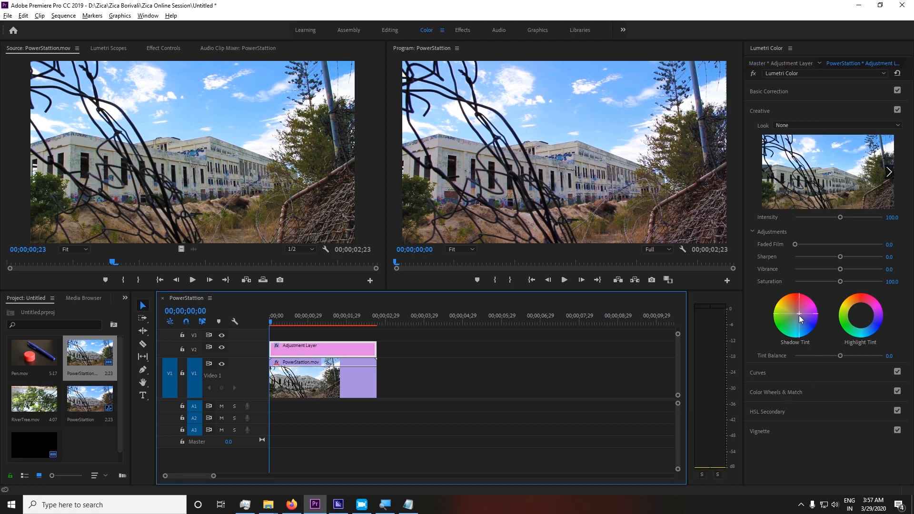
{"action": "left_click_drag", "start_coordinate": [796, 310], "coordinate": [778, 326]}
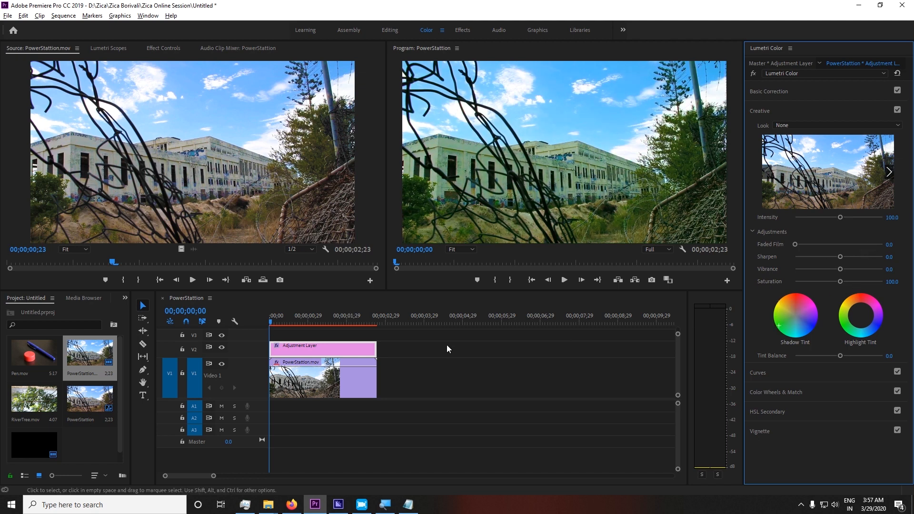
{"action": "left_click", "coordinate": [490, 381]}
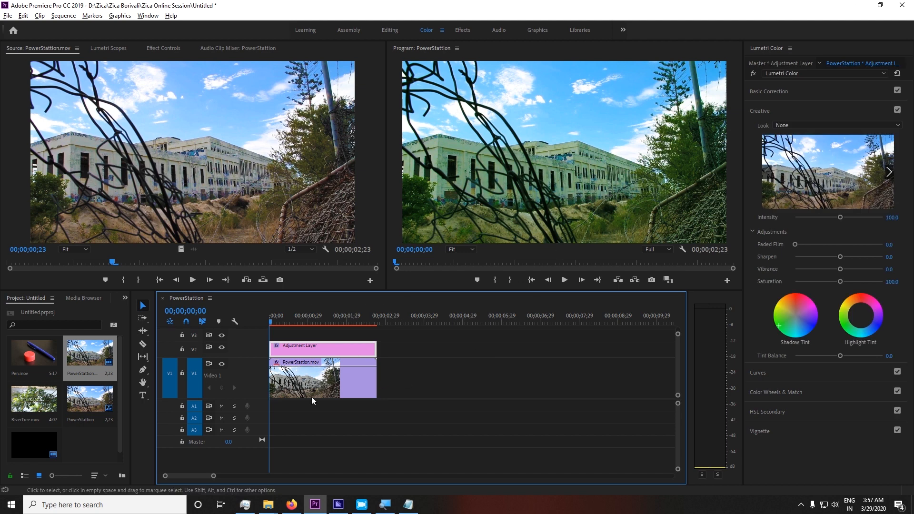
Shift the Shadow Tint of the PowerStattion.mov clip in the timeline toward green near the wheel's edge
{"action": "left_click", "coordinate": [356, 376]}
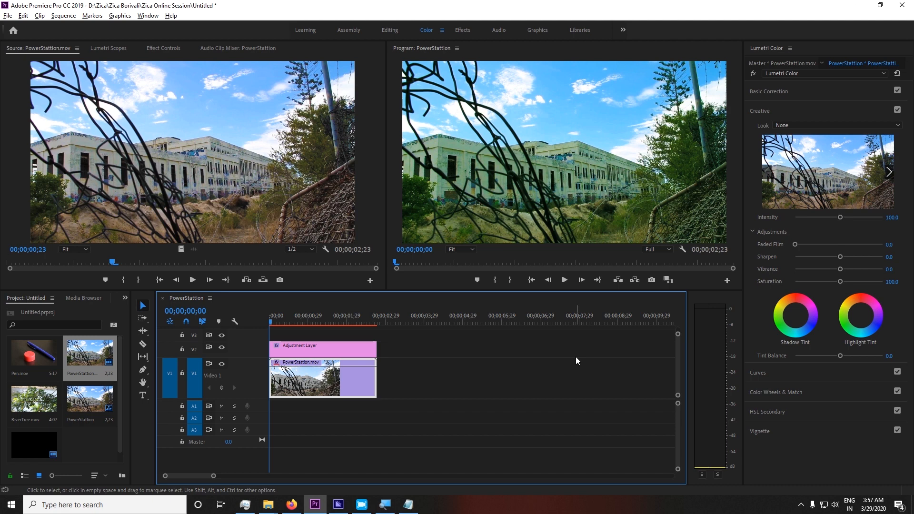
{"action": "left_click", "coordinate": [790, 327]}
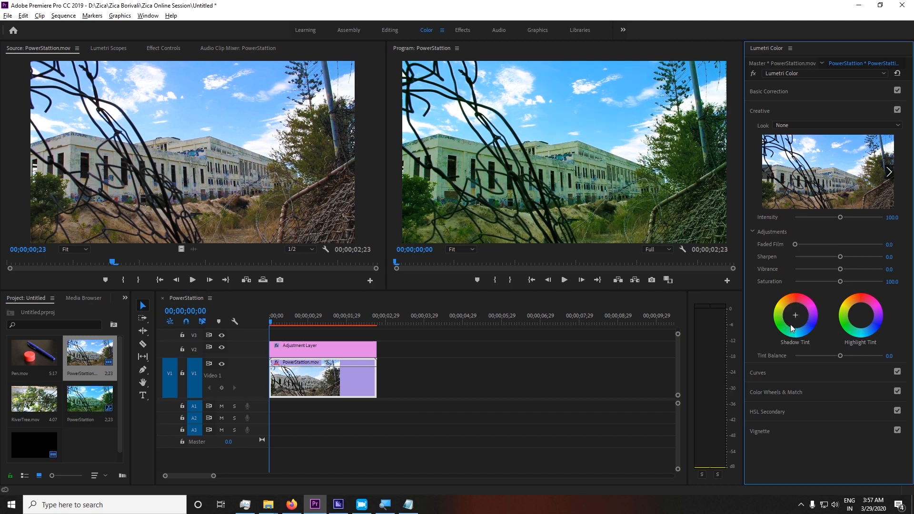
{"action": "left_click_drag", "start_coordinate": [798, 315], "coordinate": [779, 327]}
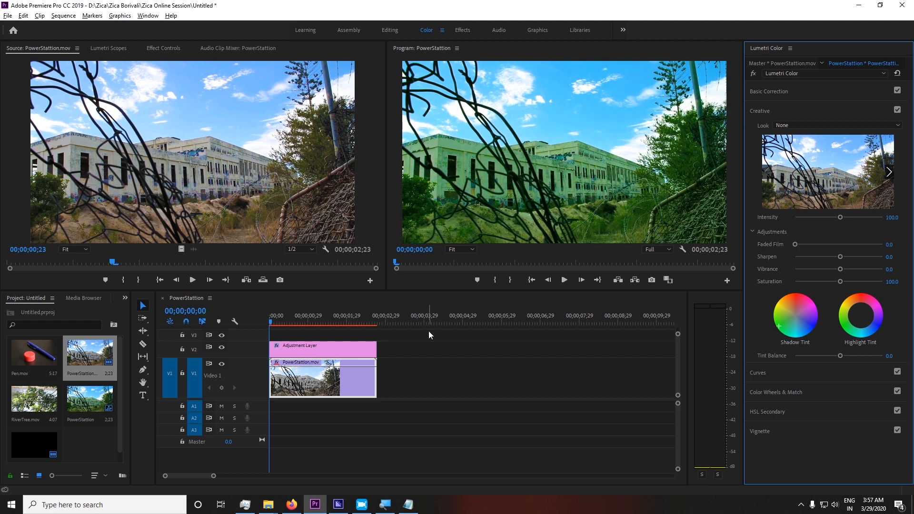
{"action": "left_click", "coordinate": [473, 396]}
Shift the PowerStattion.mov master clip's Highlight Tint strongly toward green, keeping its Shadow Tint neutral
{"action": "left_click", "coordinate": [185, 183]}
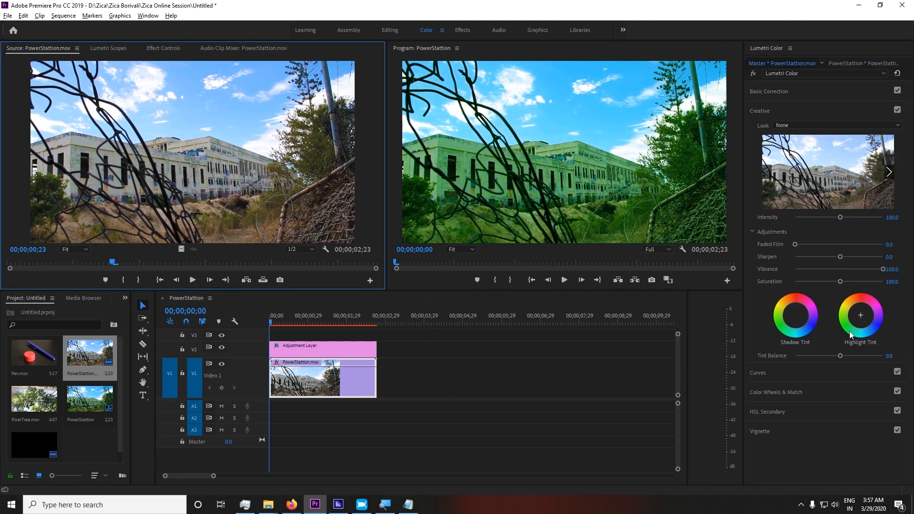
{"action": "left_click", "coordinate": [798, 322]}
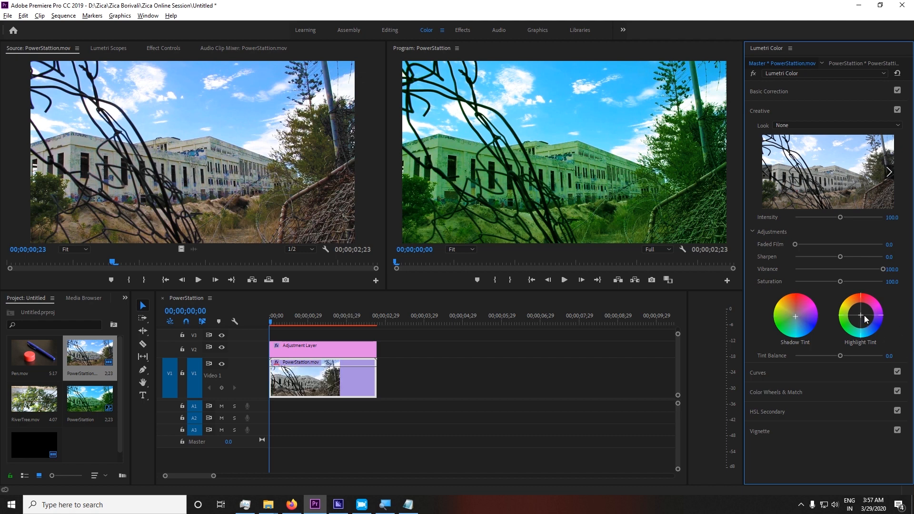
{"action": "left_click_drag", "start_coordinate": [862, 317], "coordinate": [841, 325]}
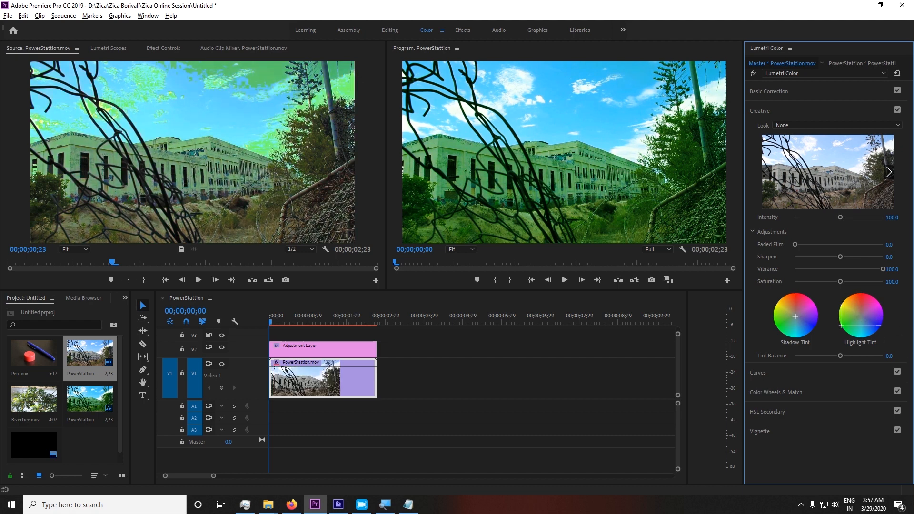
{"action": "left_click", "coordinate": [507, 425]}
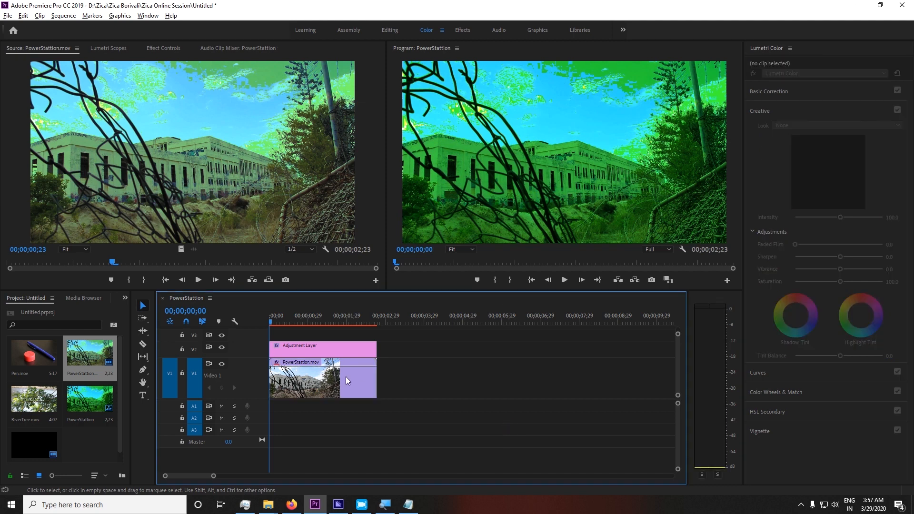
Adjust the timeline clip's Shadow Tint within green, activate a neutral Highlight Tint, and examine the result in an enlarged monitor
{"action": "left_click", "coordinate": [346, 381]}
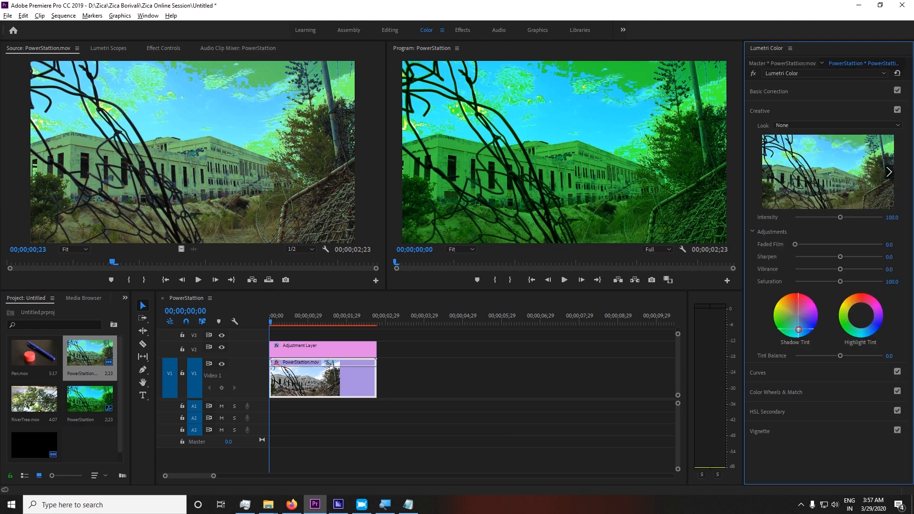
{"action": "left_click_drag", "start_coordinate": [798, 329], "coordinate": [782, 323]}
{"action": "left_click_drag", "start_coordinate": [853, 324], "coordinate": [861, 317]}
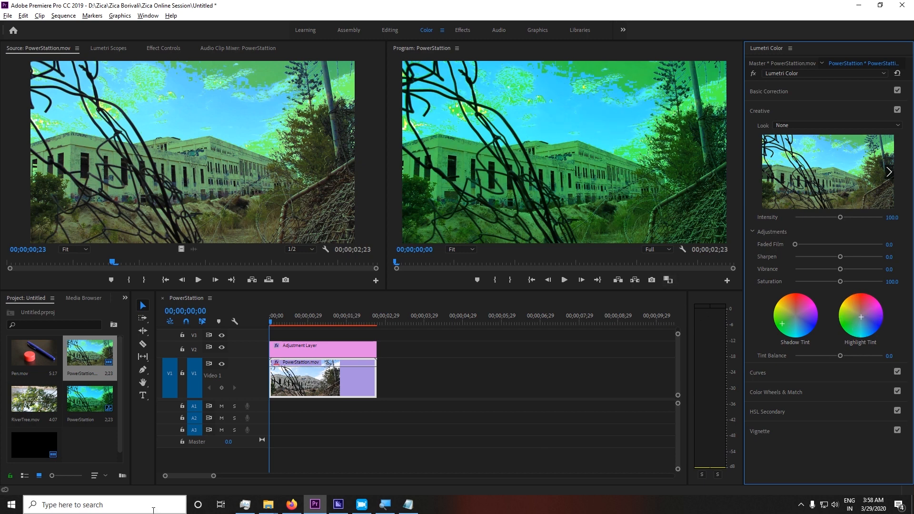
{"action": "left_click", "coordinate": [299, 425]}
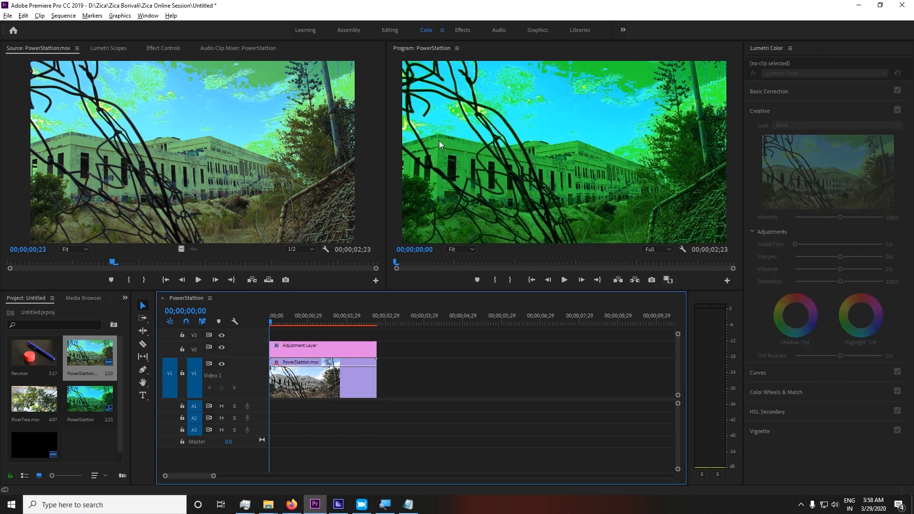
{"action": "key", "text": "grave"}
{"action": "key", "text": "grave"}
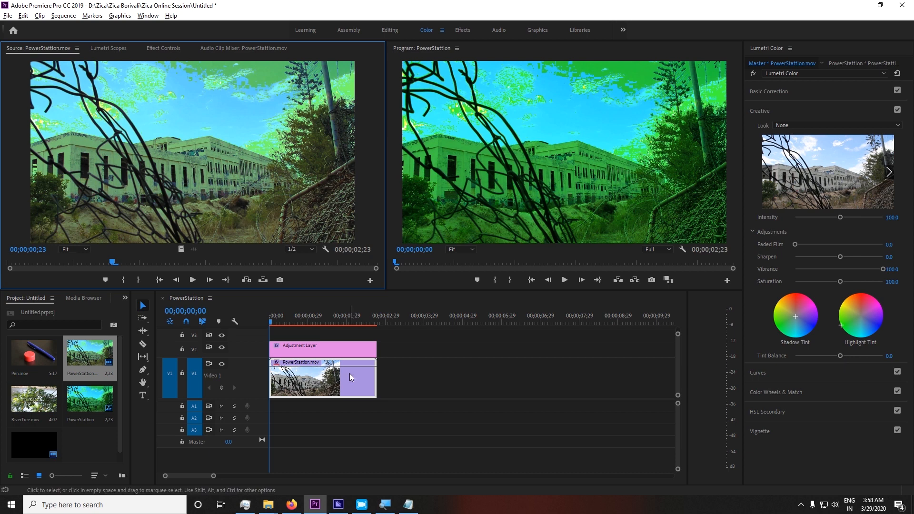
Set the adjustment layer's Tint Balance to -100 and collapse the Creative section
{"action": "left_click", "coordinate": [355, 349]}
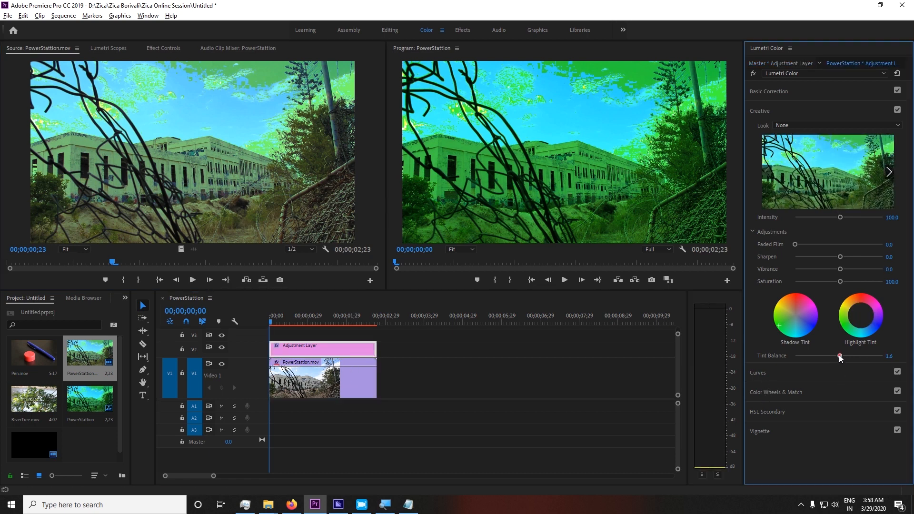
{"action": "left_click_drag", "start_coordinate": [839, 355], "coordinate": [753, 353]}
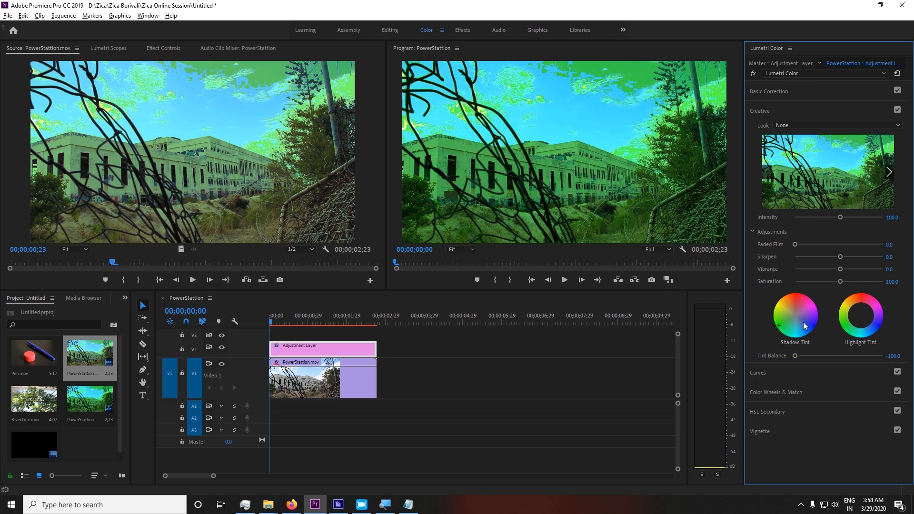
{"action": "left_click", "coordinate": [780, 107]}
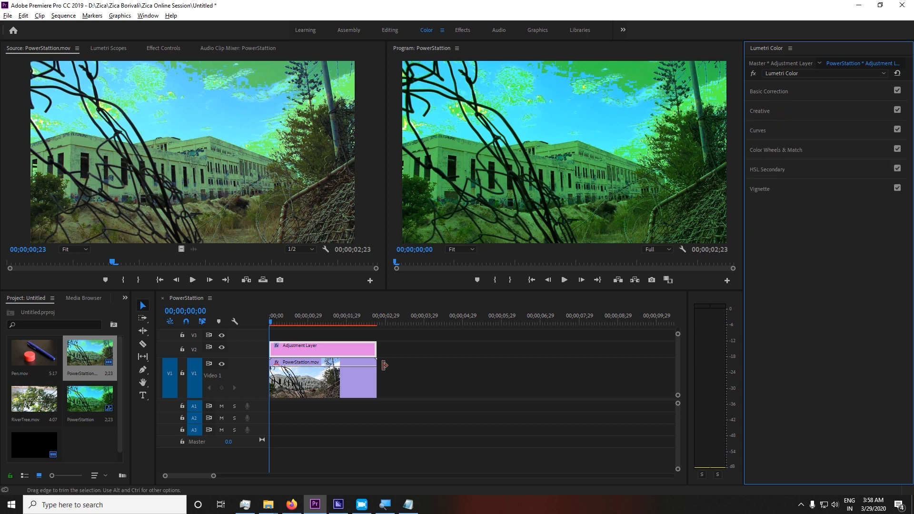
Delete the adjustment layer and PowerStattion.mov clip from the sequence, and remove PowerStattion.mov from the project
{"action": "left_click_drag", "start_coordinate": [414, 344], "coordinate": [369, 393]}
{"action": "key", "text": "Delete"}
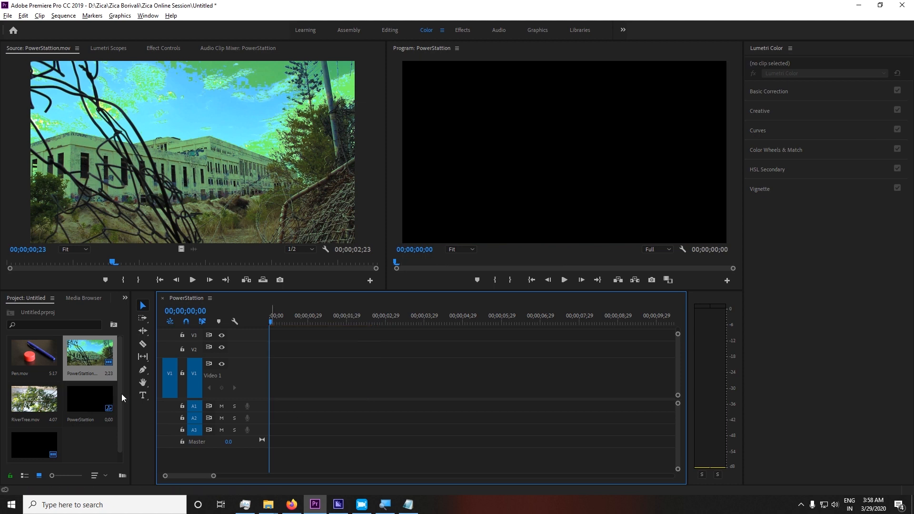
{"action": "left_click", "coordinate": [99, 372]}
{"action": "key", "text": "Delete"}
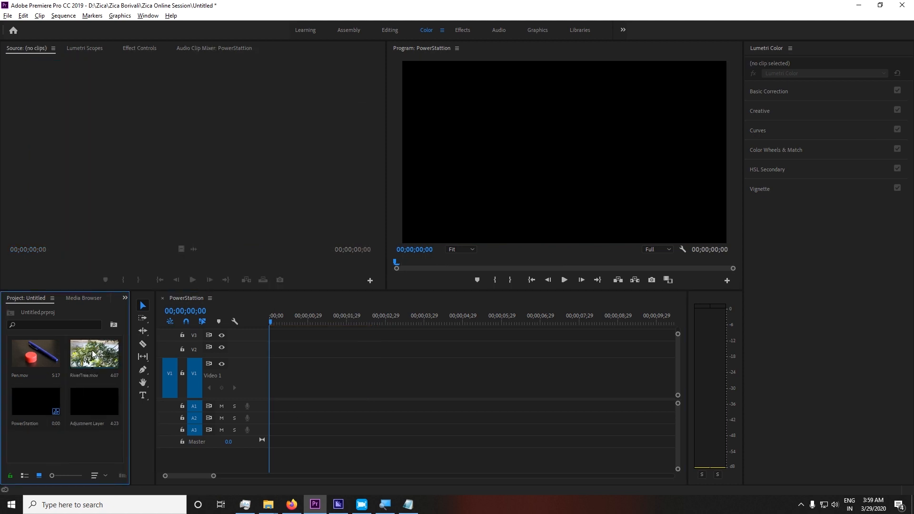
Place RiverTree.mov at the start of V1, changing the sequence settings to match it, and return the playhead to the beginning
{"action": "left_click_drag", "start_coordinate": [92, 353], "coordinate": [276, 370]}
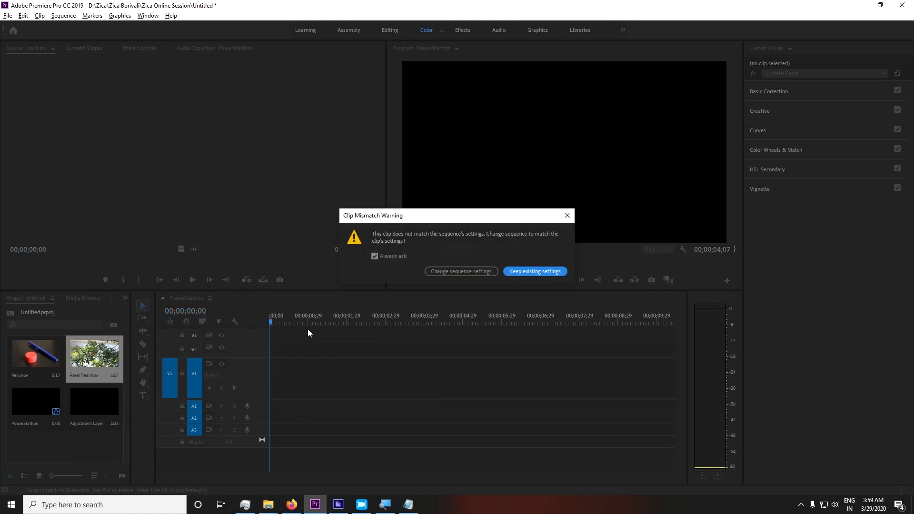
{"action": "left_click", "coordinate": [496, 273]}
{"action": "mouse_move", "coordinate": [296, 320]}
{"action": "left_mouse_down"}
{"action": "mouse_move", "coordinate": [321, 319]}
{"action": "mouse_move", "coordinate": [336, 332]}
{"action": "mouse_move", "coordinate": [298, 324]}
{"action": "left_mouse_up"}
{"action": "key", "text": "Home"}
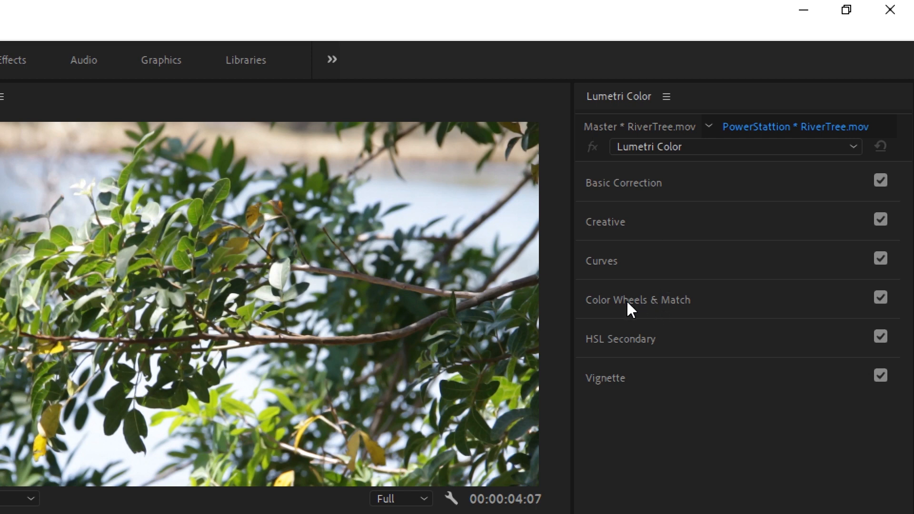
Look through the Color Wheels & Match and Curves sections for RiverTree.mov, and open the Vignette section
{"action": "left_click", "coordinate": [694, 307]}
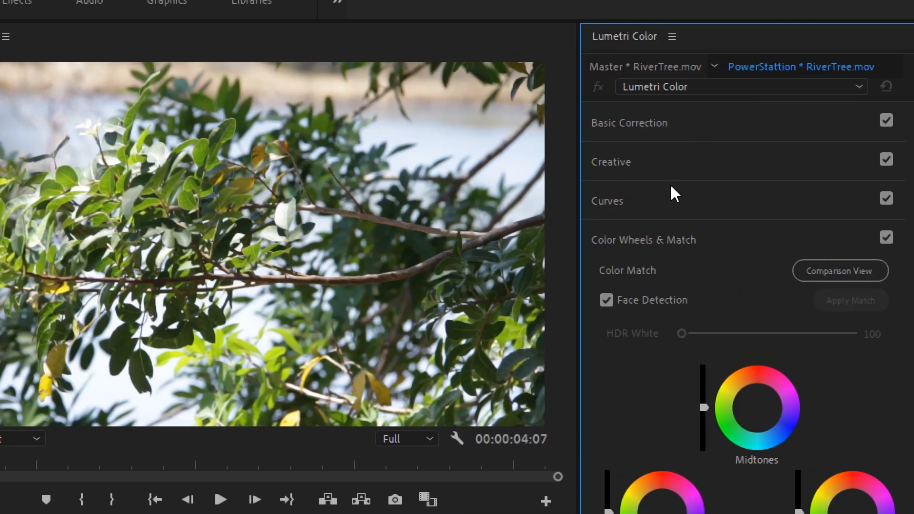
{"action": "left_click", "coordinate": [668, 206]}
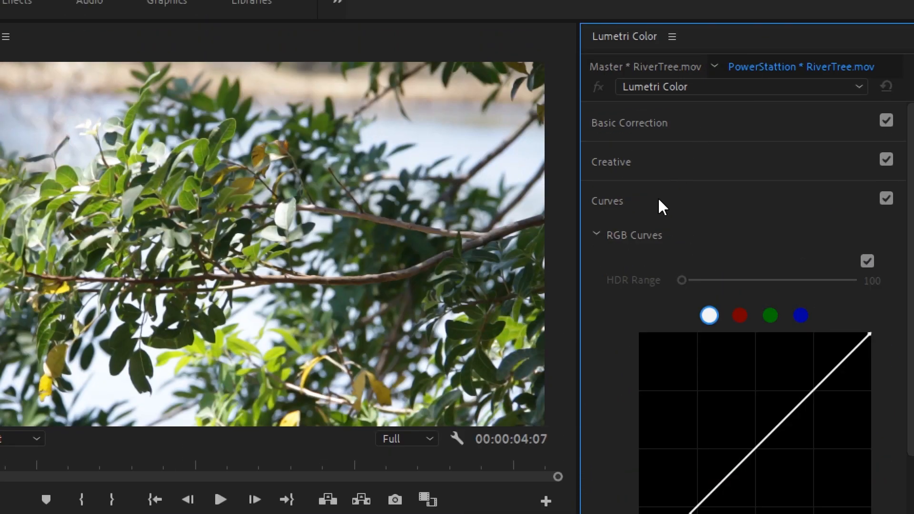
{"action": "left_click", "coordinate": [664, 194]}
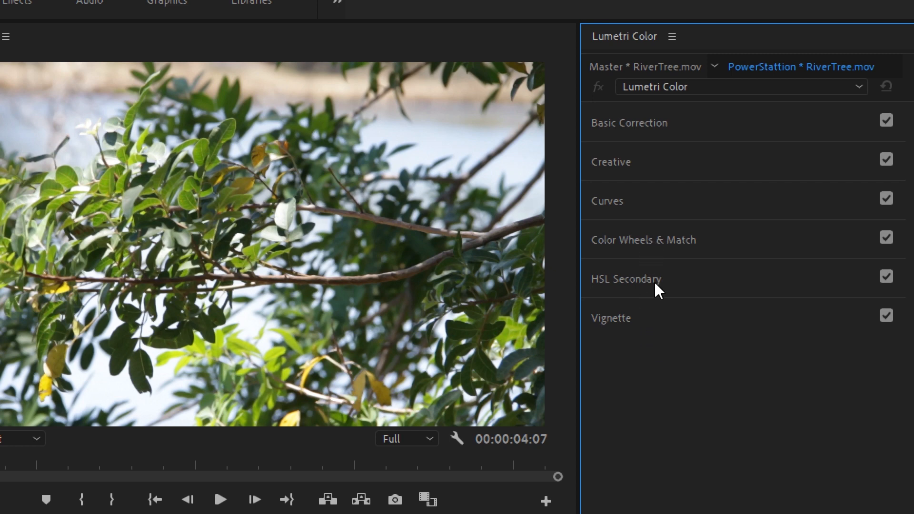
{"action": "left_click", "coordinate": [664, 318]}
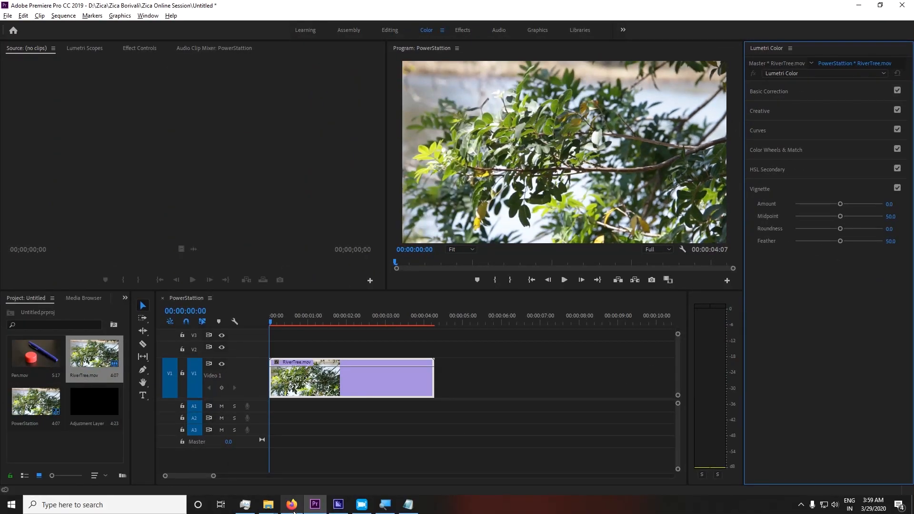
Scrub through the RiverTree.mov clip, return the playhead to the start, and reopen the Vignette section
{"action": "mouse_move", "coordinate": [383, 317]}
{"action": "left_mouse_down"}
{"action": "mouse_move", "coordinate": [322, 318]}
{"action": "mouse_move", "coordinate": [370, 318]}
{"action": "left_mouse_up"}
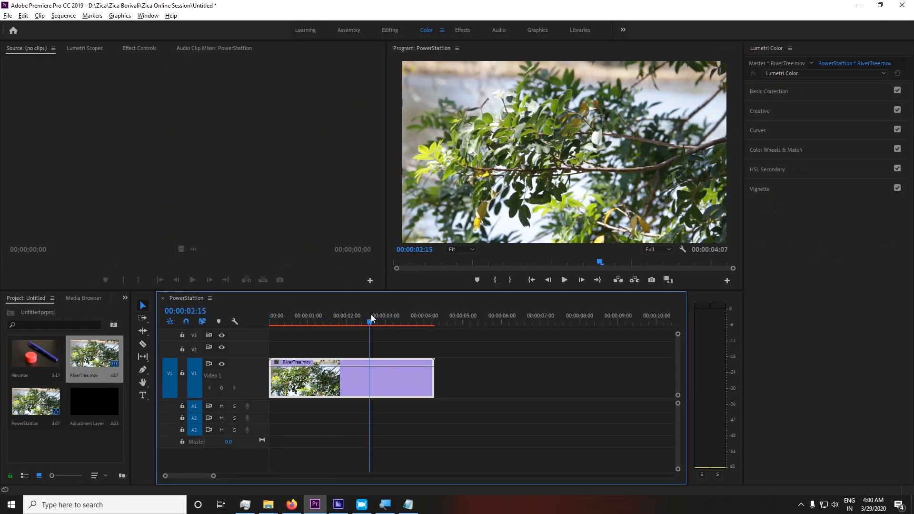
{"action": "left_click", "coordinate": [347, 322]}
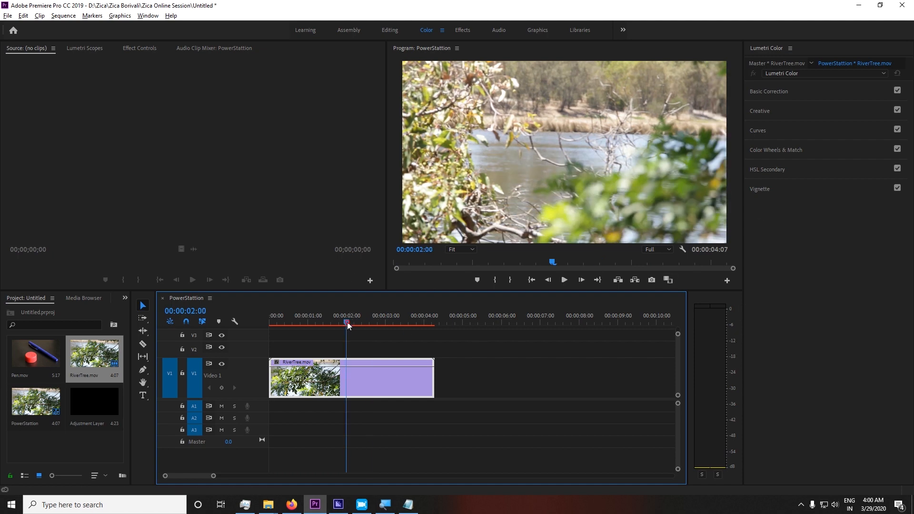
{"action": "key", "text": "Home"}
{"action": "left_click", "coordinate": [792, 190]}
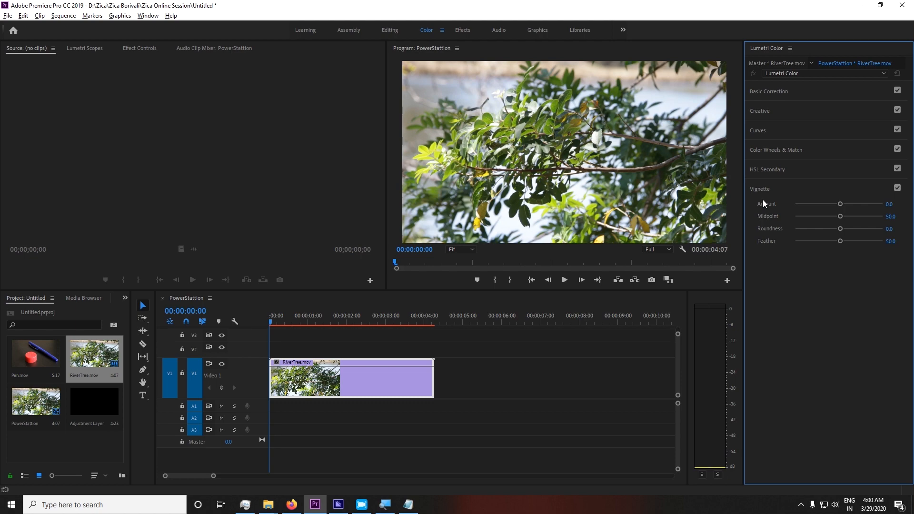
Switch to Firefox to examine the vignette reference images and search term, and return to Premiere Pro
{"action": "left_click", "coordinate": [293, 506]}
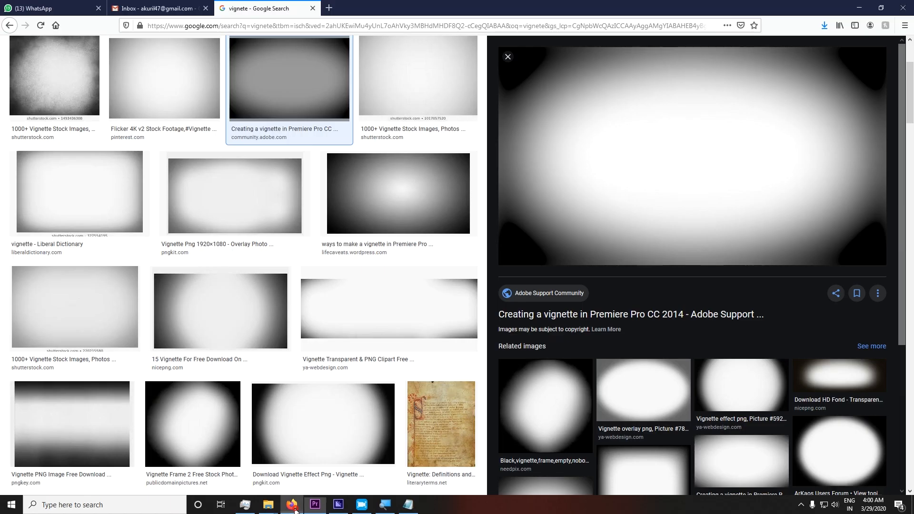
{"action": "scroll", "coordinate": [285, 238], "scroll_direction": "up", "scroll_amount": 3}
{"action": "right_click", "coordinate": [103, 64]}
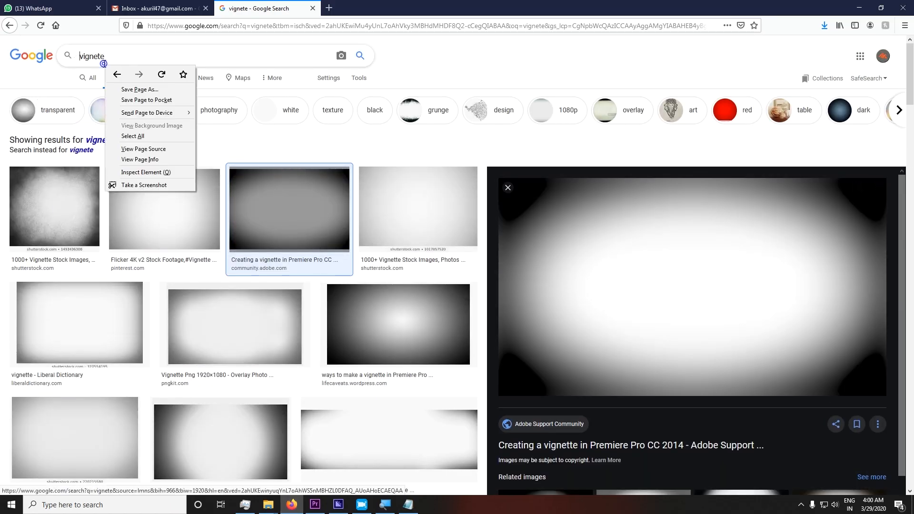
{"action": "left_click_drag", "start_coordinate": [111, 56], "coordinate": [76, 57]}
{"action": "left_click", "coordinate": [186, 60]}
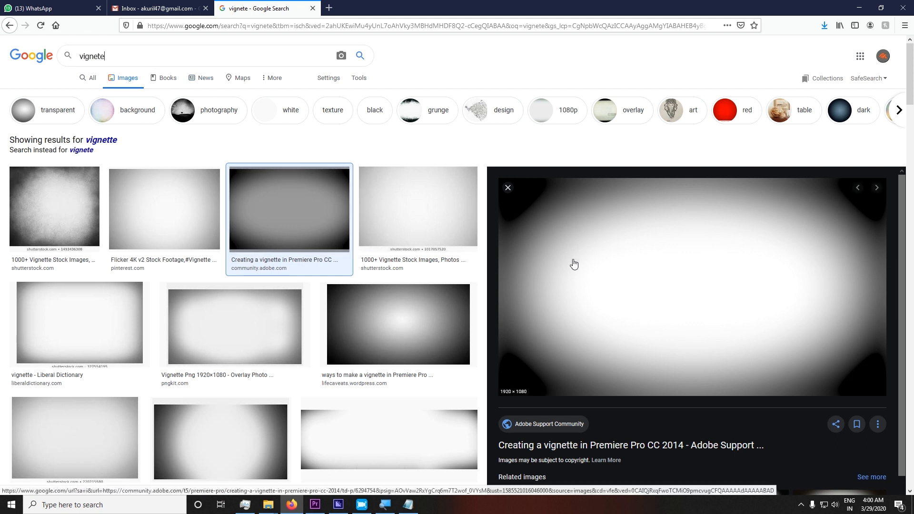
{"action": "left_click", "coordinate": [866, 5]}
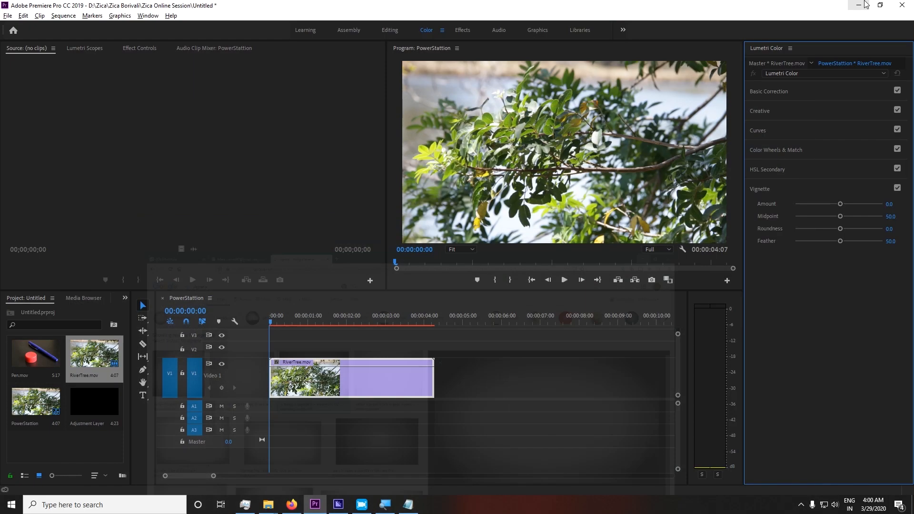
Try the vignette Amount at both extremes on the RiverTree.mov clip, and set it to -3.0
{"action": "left_click_drag", "start_coordinate": [291, 313], "coordinate": [244, 314]}
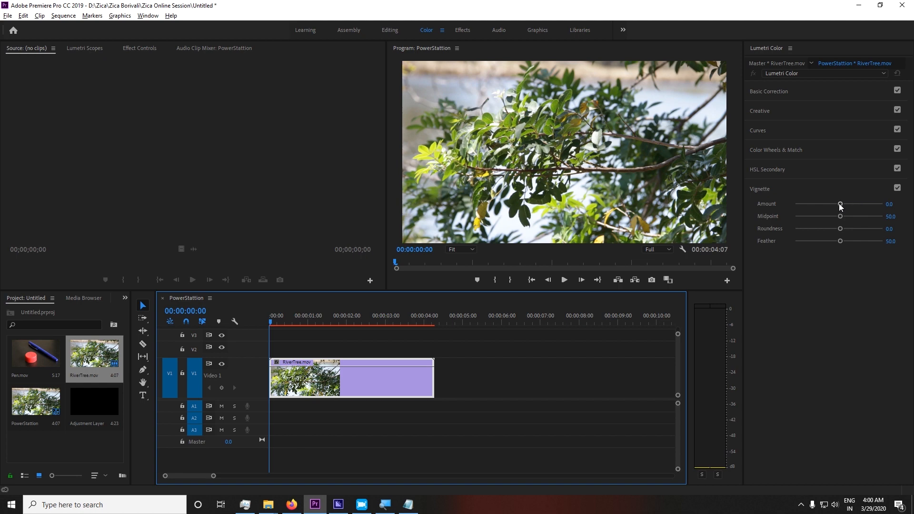
{"action": "left_click_drag", "start_coordinate": [840, 204], "coordinate": [795, 204]}
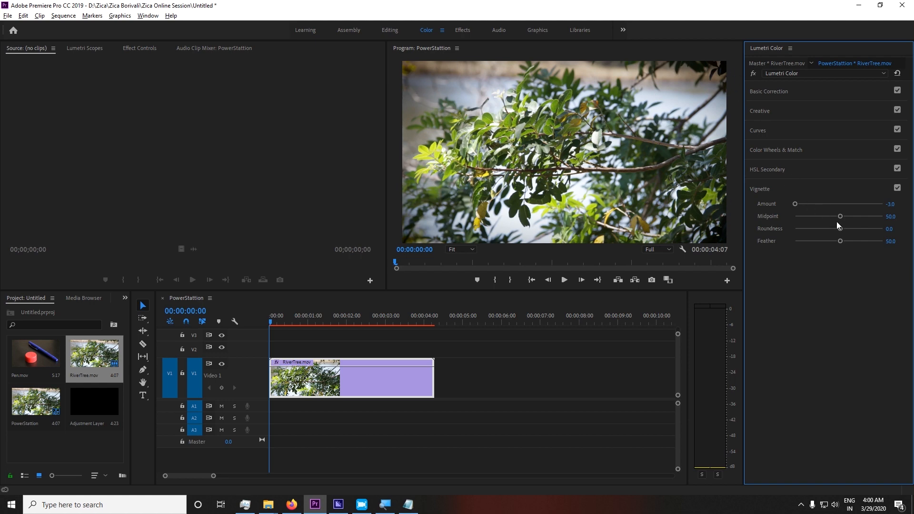
{"action": "left_click_drag", "start_coordinate": [852, 202], "coordinate": [896, 211]}
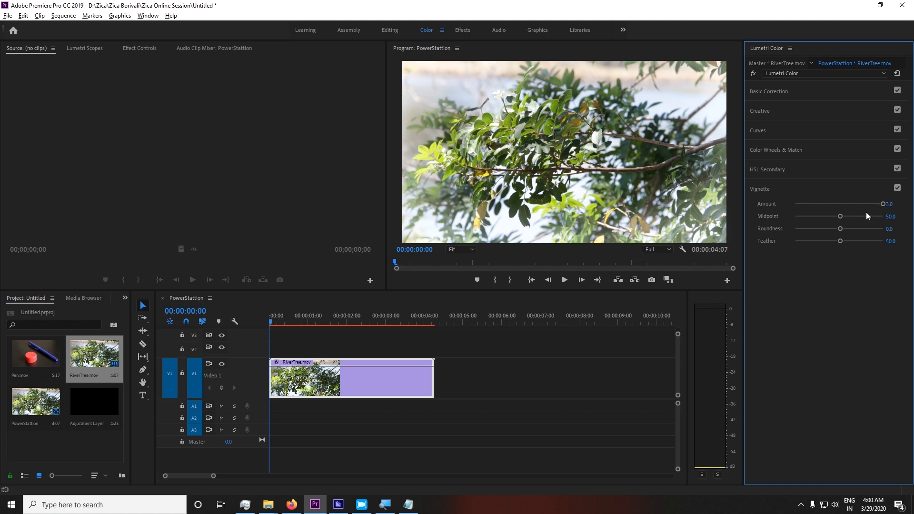
{"action": "left_click_drag", "start_coordinate": [864, 205], "coordinate": [731, 203]}
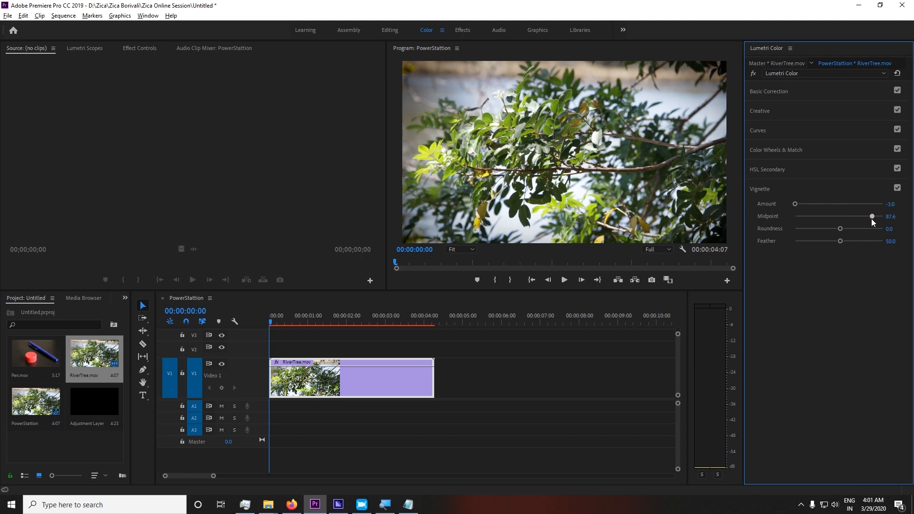
Try the vignette Midpoint at its high and low extremes, and set it to 9.7
{"action": "left_click_drag", "start_coordinate": [871, 219], "coordinate": [891, 224]}
{"action": "left_click", "coordinate": [792, 221]}
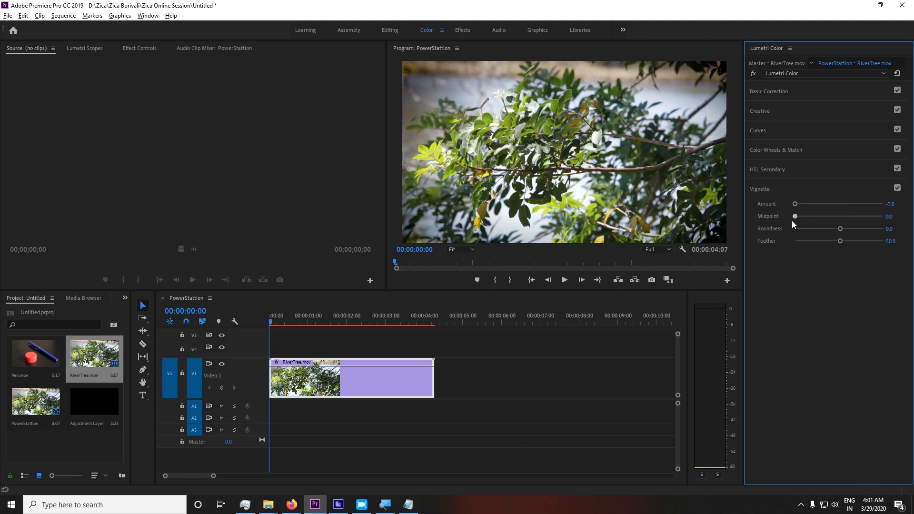
{"action": "left_click_drag", "start_coordinate": [800, 224], "coordinate": [803, 224]}
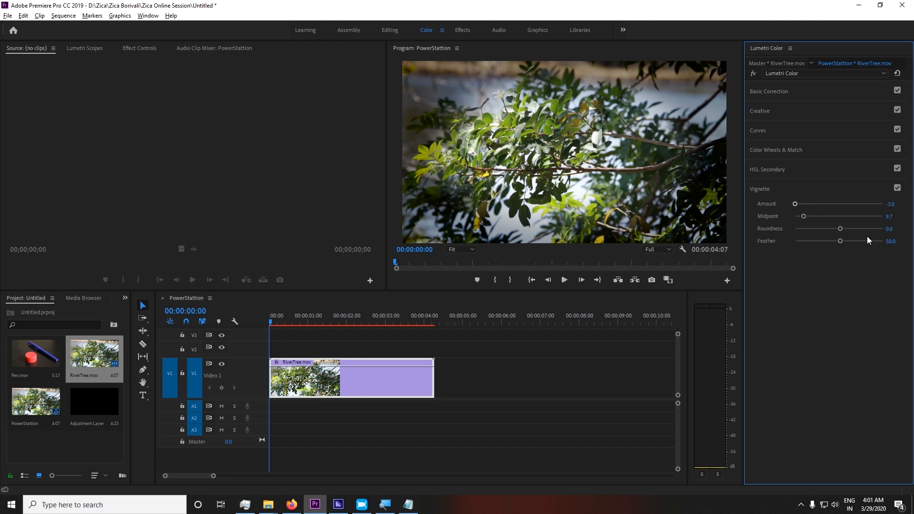
Set the vignette Roundness to about 2.7, try Feather at 0, set it to about 50, and collapse the section
{"action": "mouse_move", "coordinate": [839, 231]}
{"action": "left_mouse_down"}
{"action": "mouse_move", "coordinate": [912, 231]}
{"action": "mouse_move", "coordinate": [795, 229]}
{"action": "mouse_move", "coordinate": [845, 212]}
{"action": "mouse_move", "coordinate": [876, 219]}
{"action": "mouse_move", "coordinate": [839, 213]}
{"action": "left_mouse_up"}
{"action": "left_click_drag", "start_coordinate": [840, 241], "coordinate": [777, 242]}
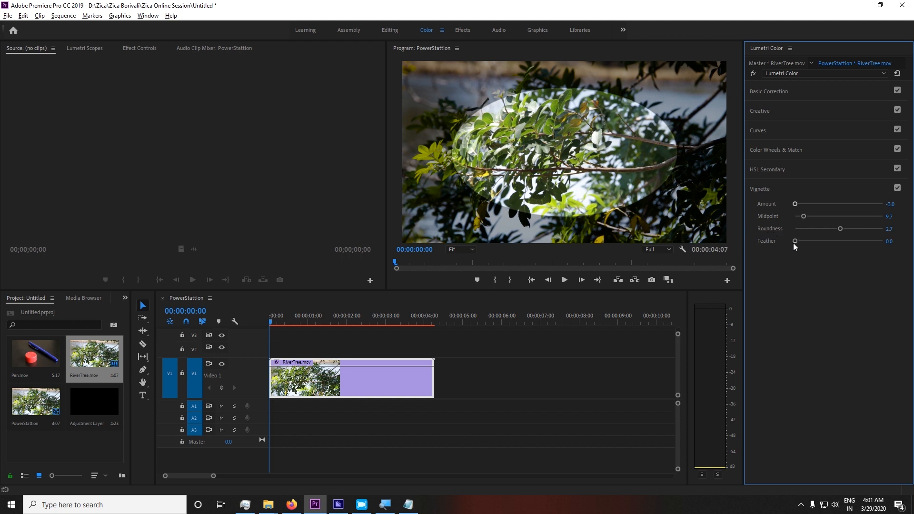
{"action": "left_click_drag", "start_coordinate": [823, 245], "coordinate": [829, 263]}
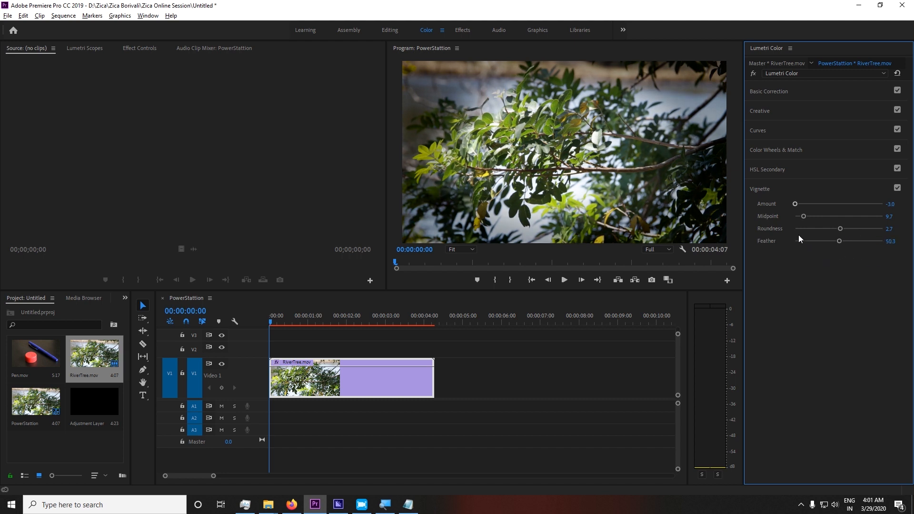
{"action": "left_click", "coordinate": [798, 189]}
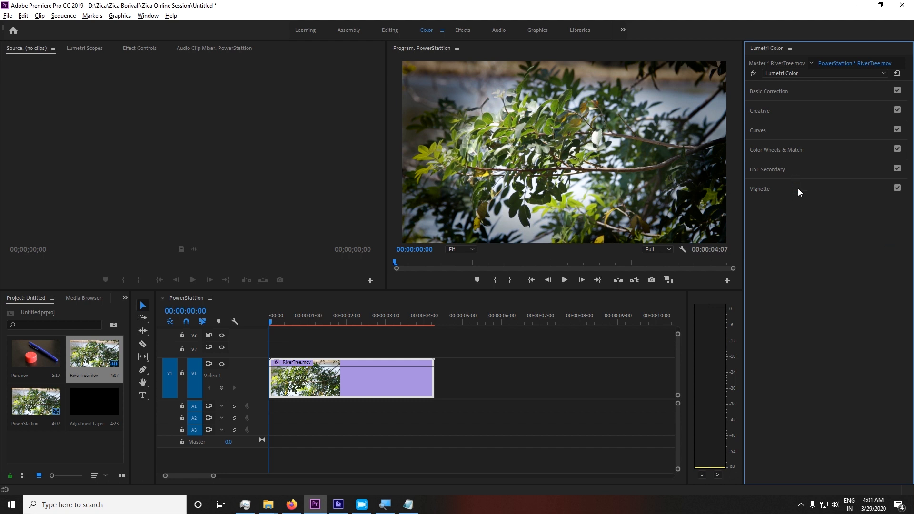